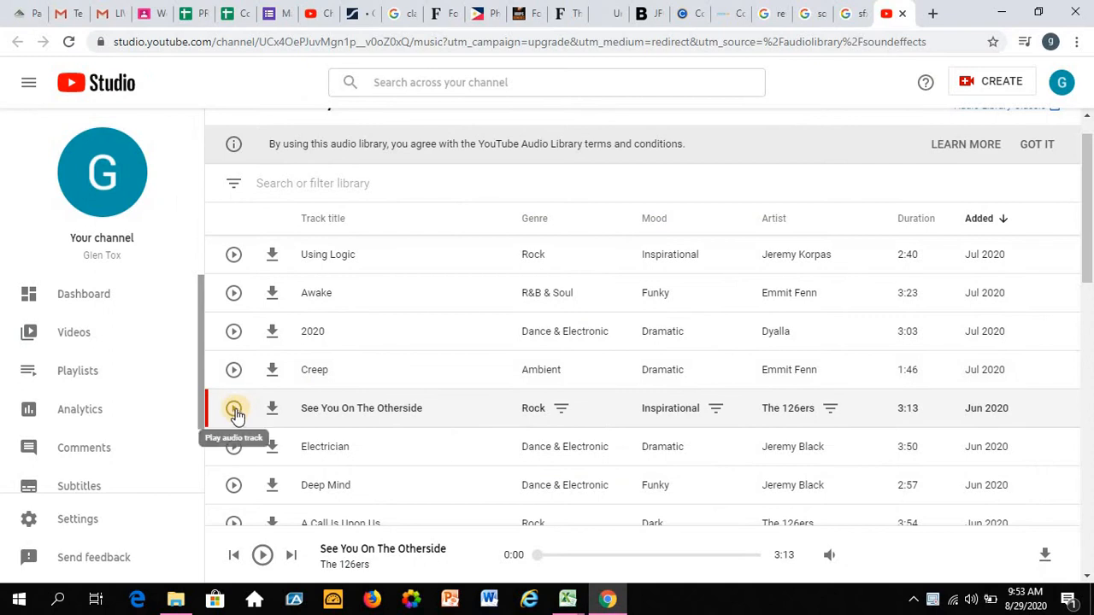
Switch to the Constructing an FDT spreadsheet and enter the highest score in L8 as the MAX of A8:J12.
{"action": "left_click", "coordinate": [227, 13]}
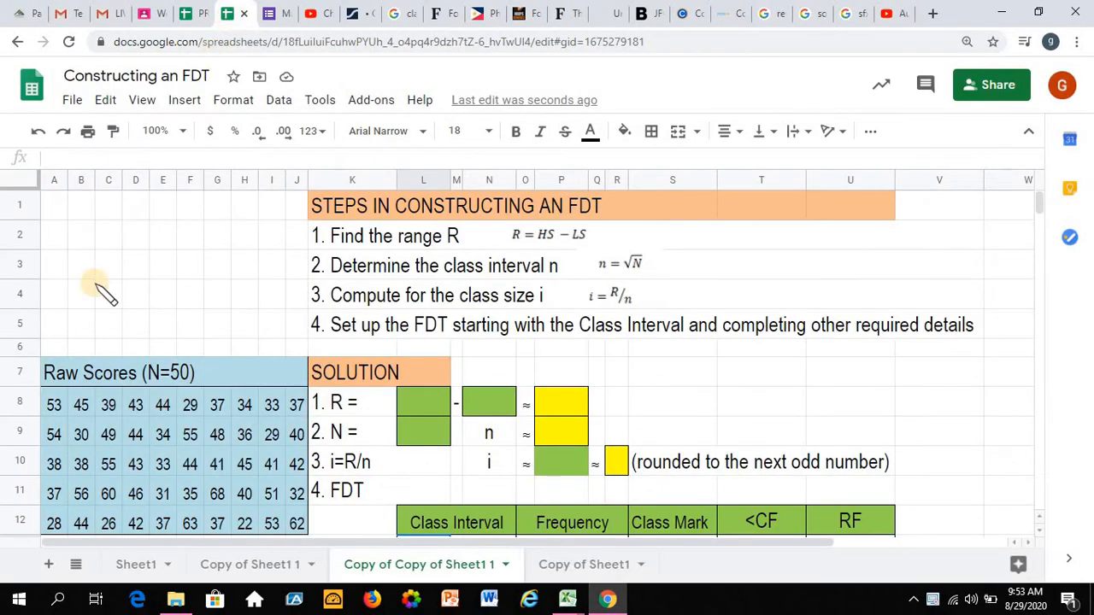
{"action": "left_click", "coordinate": [419, 400]}
{"action": "type", "text": "="}
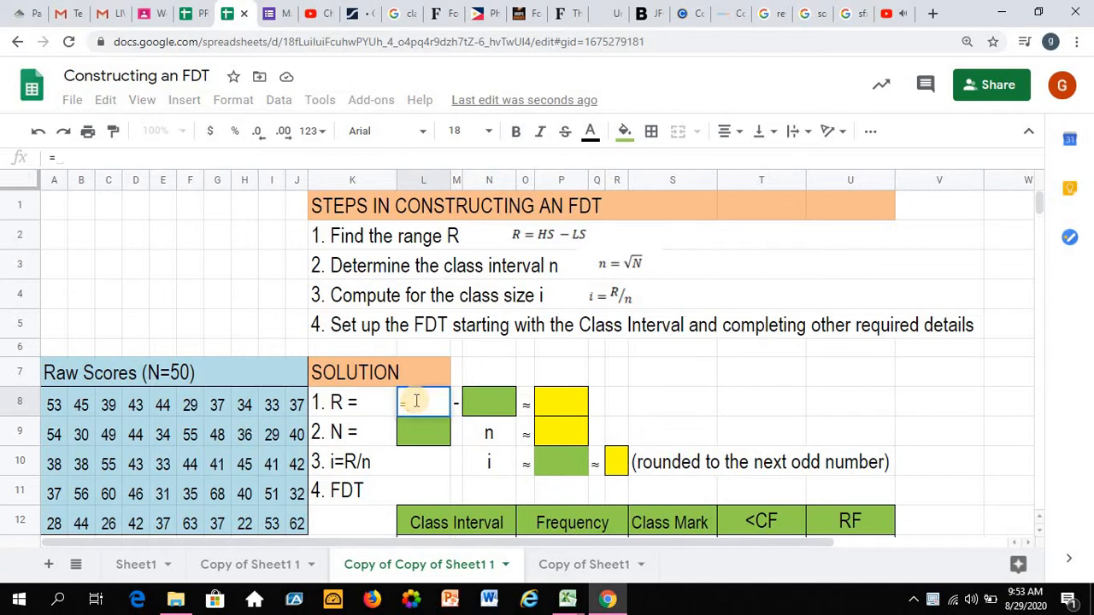
{"action": "type", "text": "MAX("}
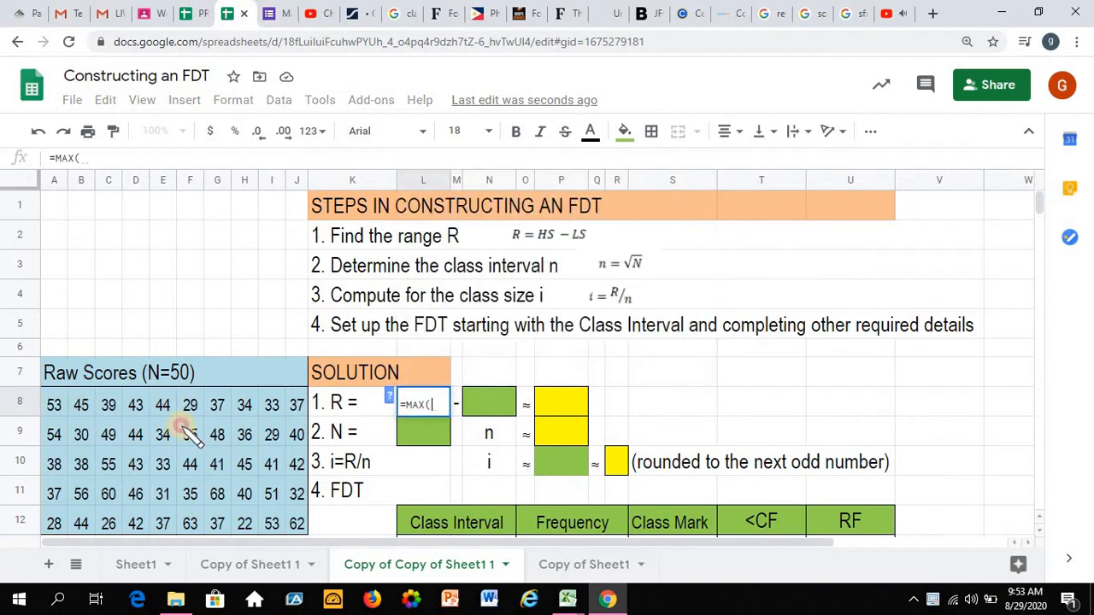
{"action": "left_click_drag", "start_coordinate": [53, 404], "coordinate": [300, 527]}
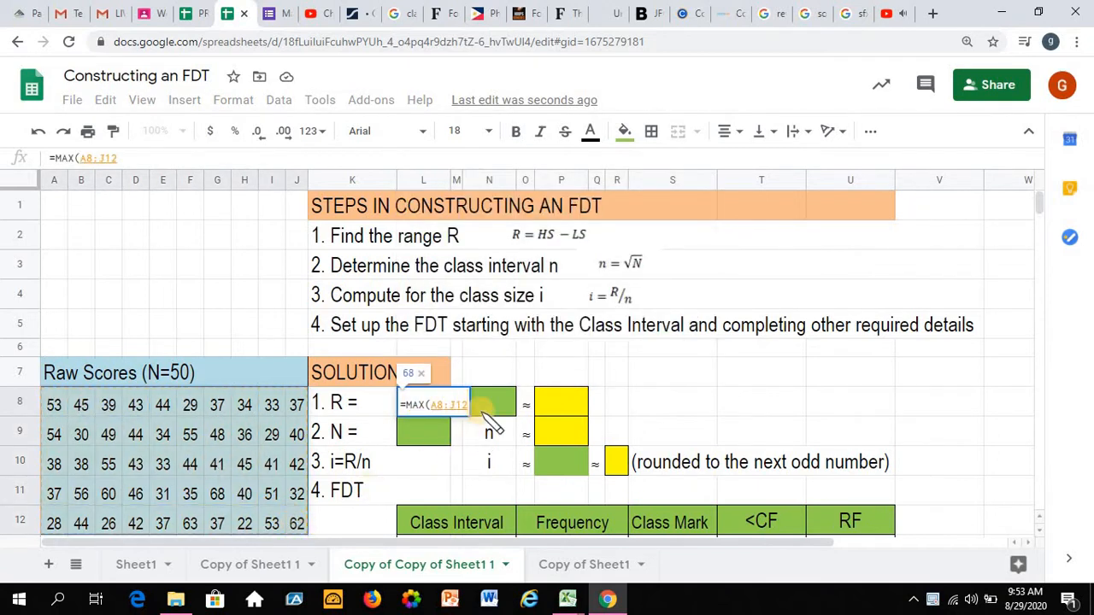
{"action": "key", "text": "Return"}
Enter the lowest score in N8 as the MIN of the raw scores A8:J12.
{"action": "left_click", "coordinate": [488, 402]}
{"action": "type", "text": "="}
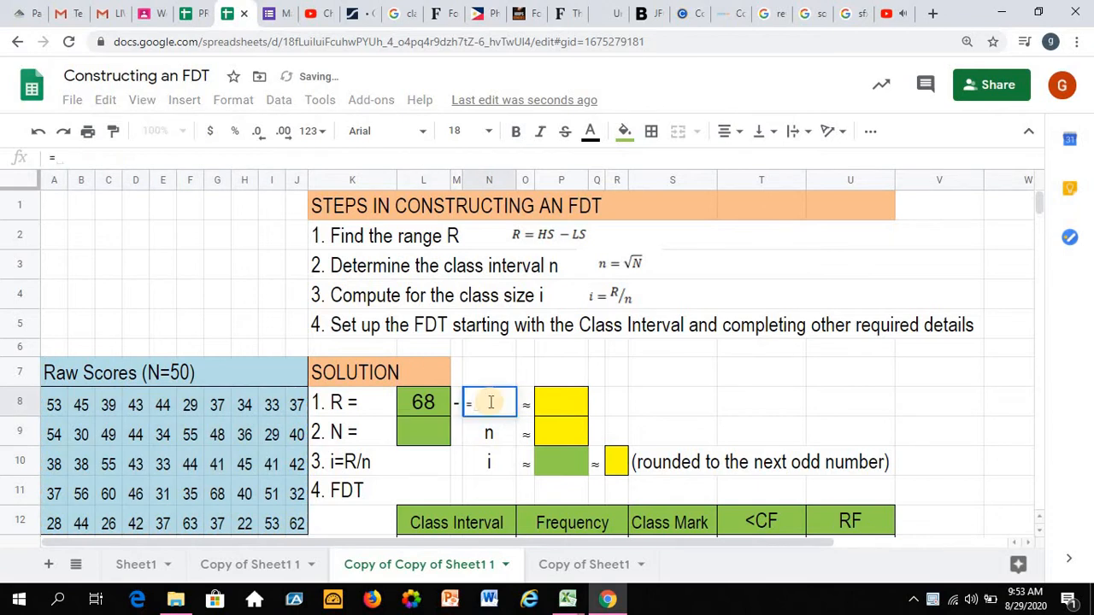
{"action": "type", "text": "MIN("}
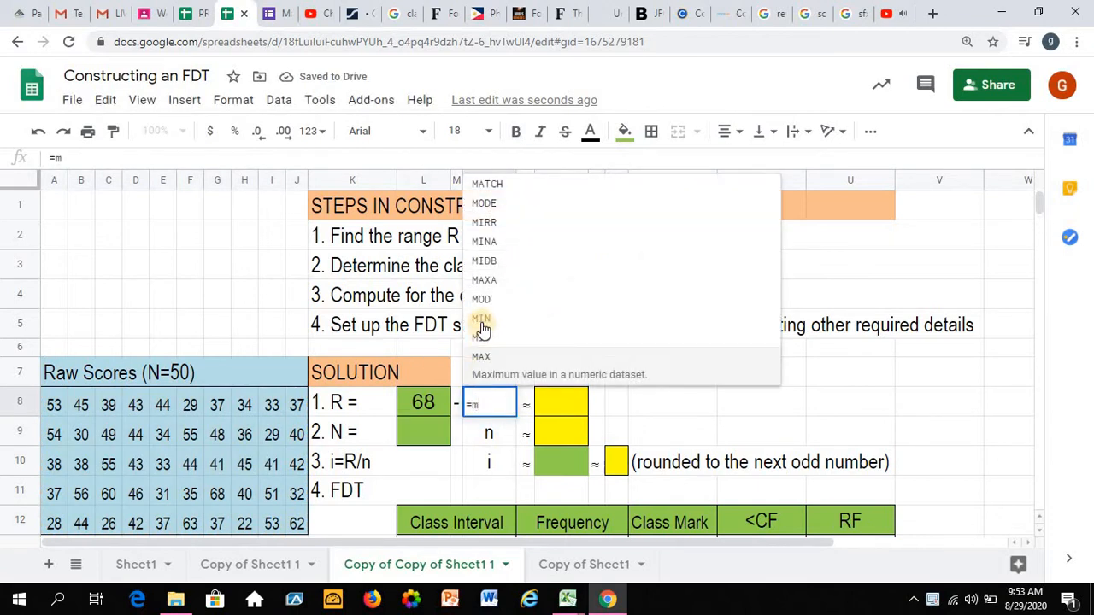
{"action": "mouse_move", "coordinate": [51, 406]}
{"action": "left_mouse_down"}
{"action": "mouse_move", "coordinate": [256, 476]}
{"action": "mouse_move", "coordinate": [291, 520]}
{"action": "left_mouse_up"}
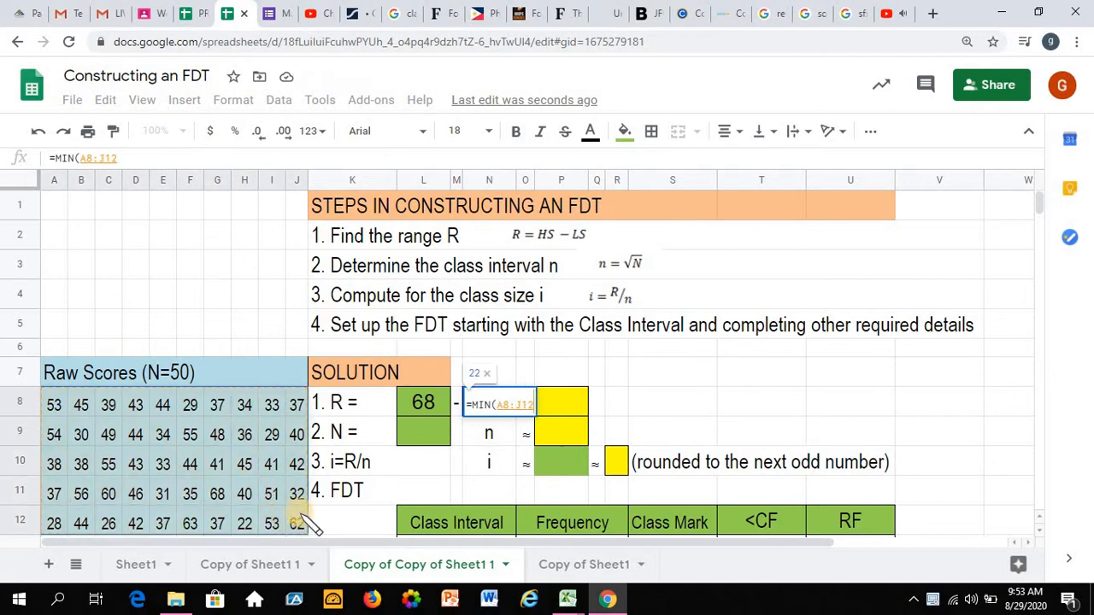
{"action": "key", "text": "Return"}
Compute the range R in P8 with the formula =L8-N8.
{"action": "left_click", "coordinate": [566, 401]}
{"action": "type", "text": "="}
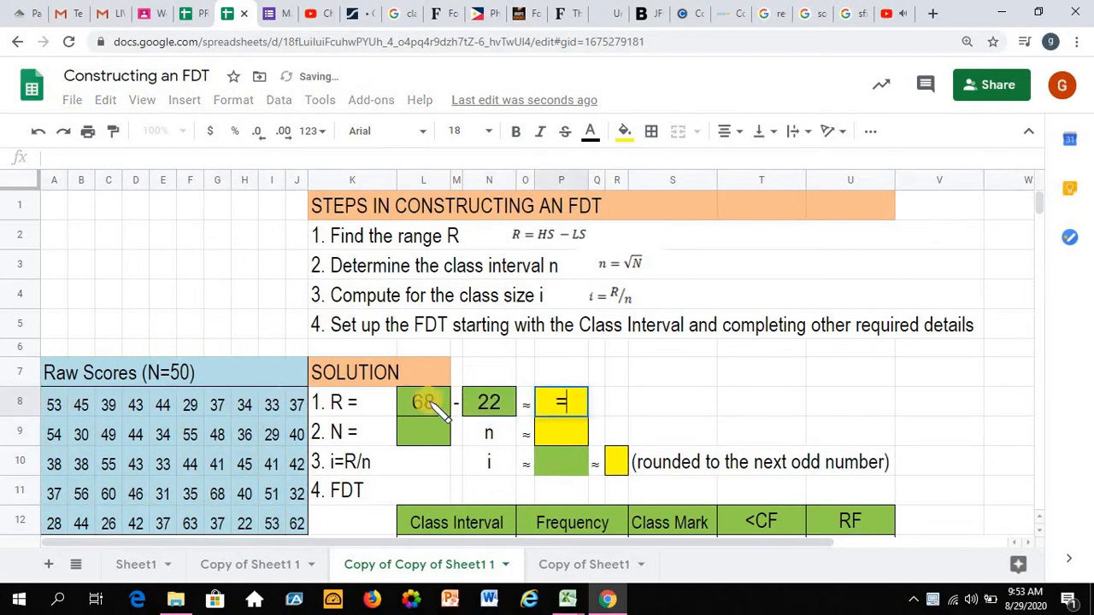
{"action": "left_click", "coordinate": [420, 400]}
{"action": "type", "text": "-"}
{"action": "left_click", "coordinate": [489, 403]}
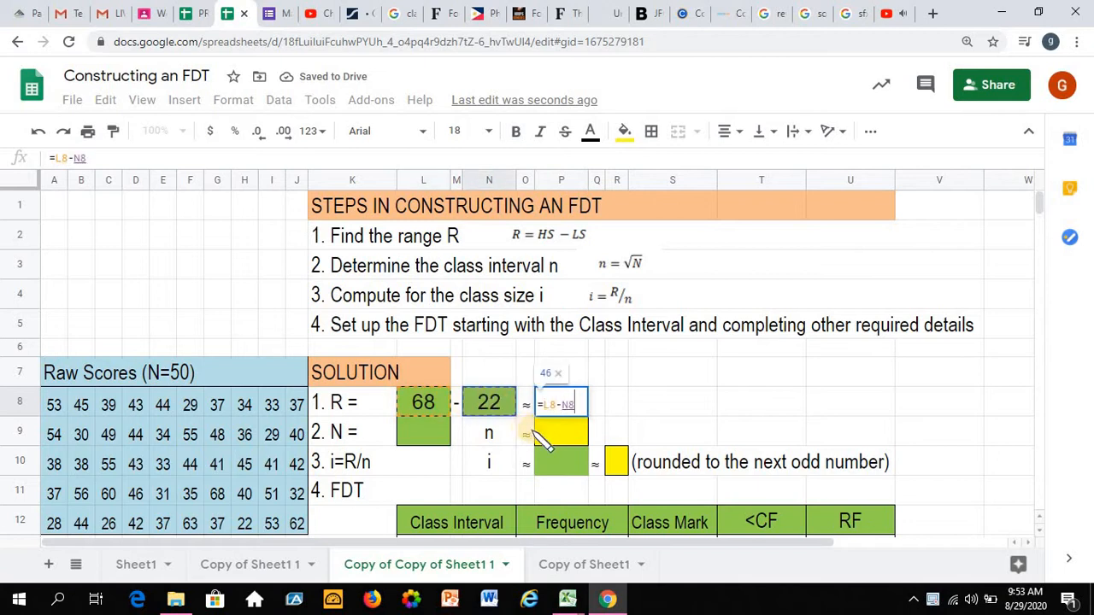
{"action": "key", "text": "Return"}
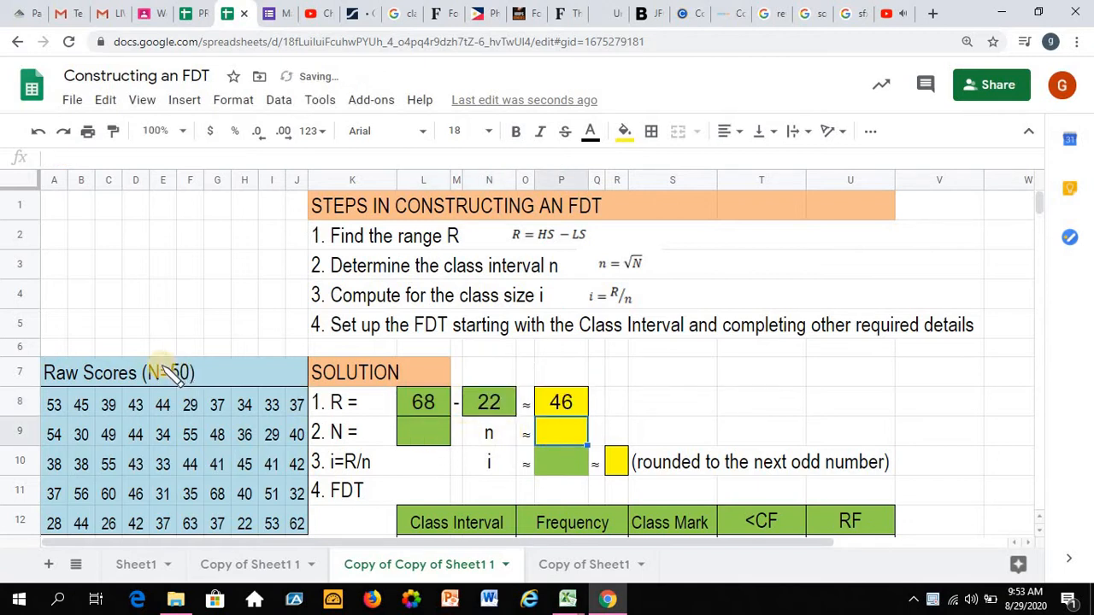
Enter 50 as N in L9 and compute n in P9 as the SQRT of L9.
{"action": "left_click", "coordinate": [419, 436]}
{"action": "type", "text": "50"}
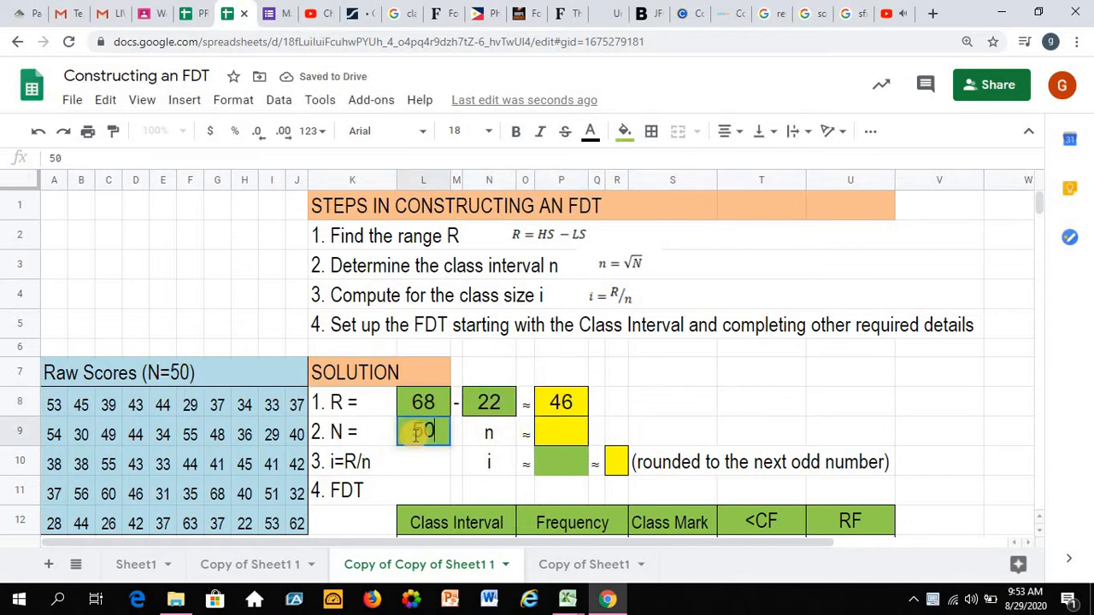
{"action": "key", "text": "Return"}
{"action": "left_click", "coordinate": [557, 437]}
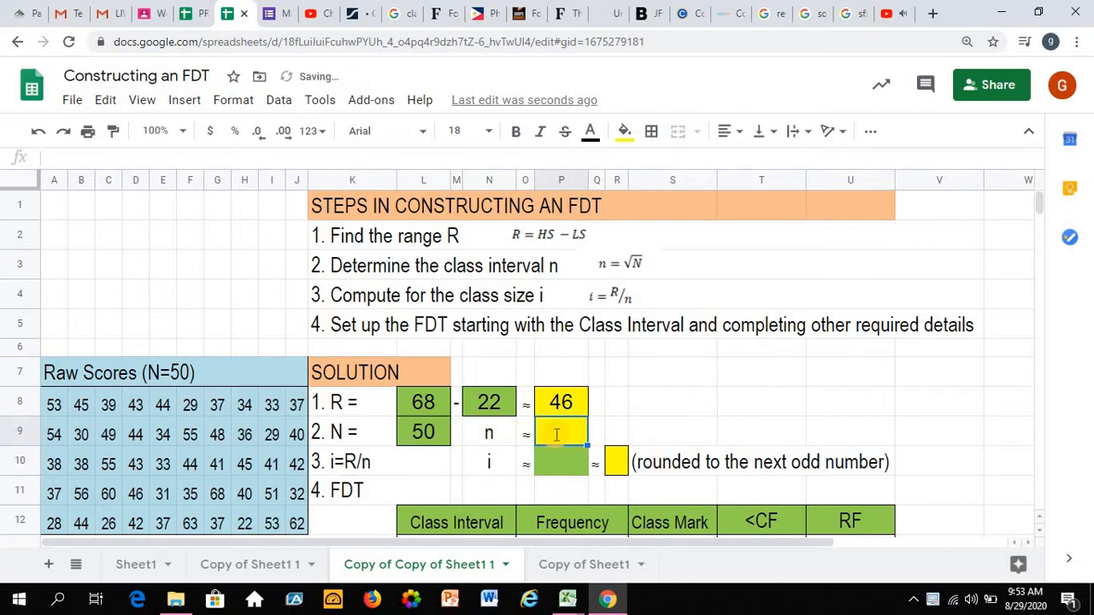
{"action": "type", "text": "=sq"}
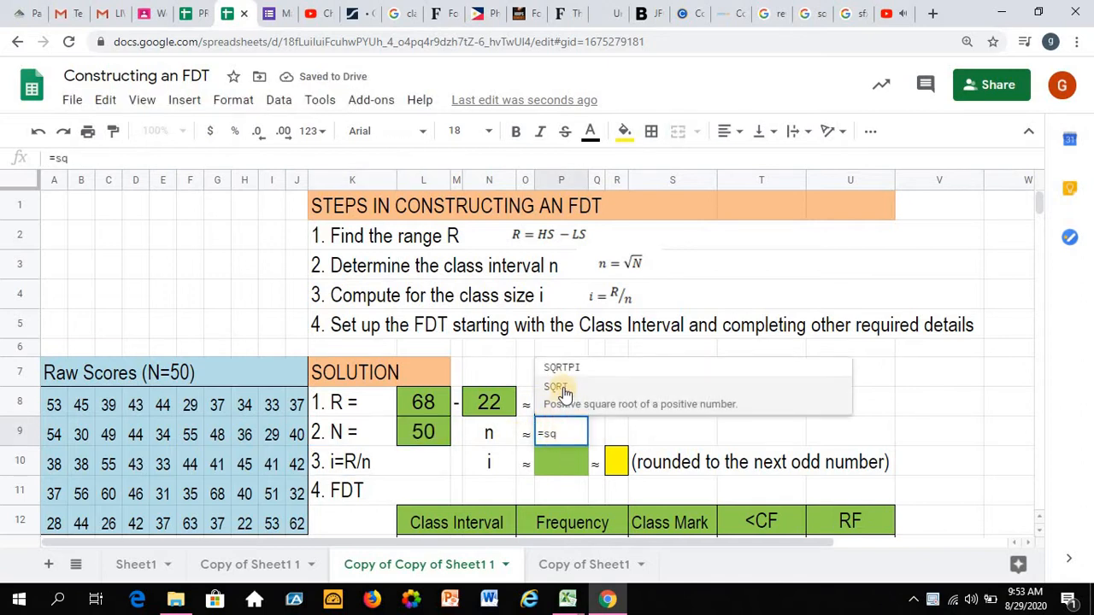
{"action": "left_click", "coordinate": [563, 391]}
{"action": "left_click", "coordinate": [424, 434]}
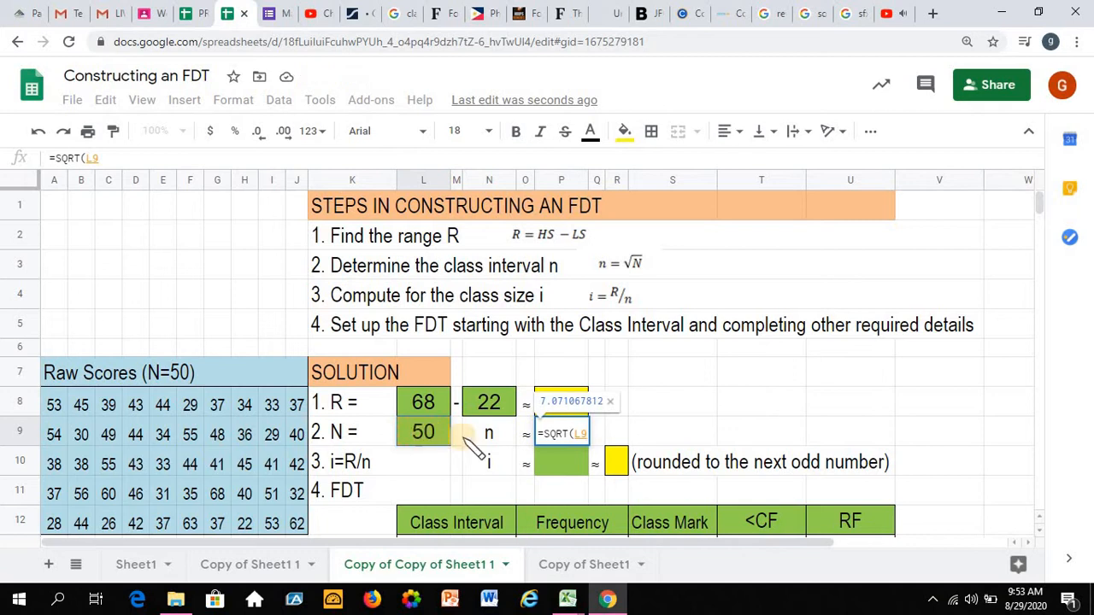
{"action": "key", "text": "Return"}
Compute the class size i in P10 with the formula =P8/P9.
{"action": "left_click", "coordinate": [557, 466]}
{"action": "type", "text": "="}
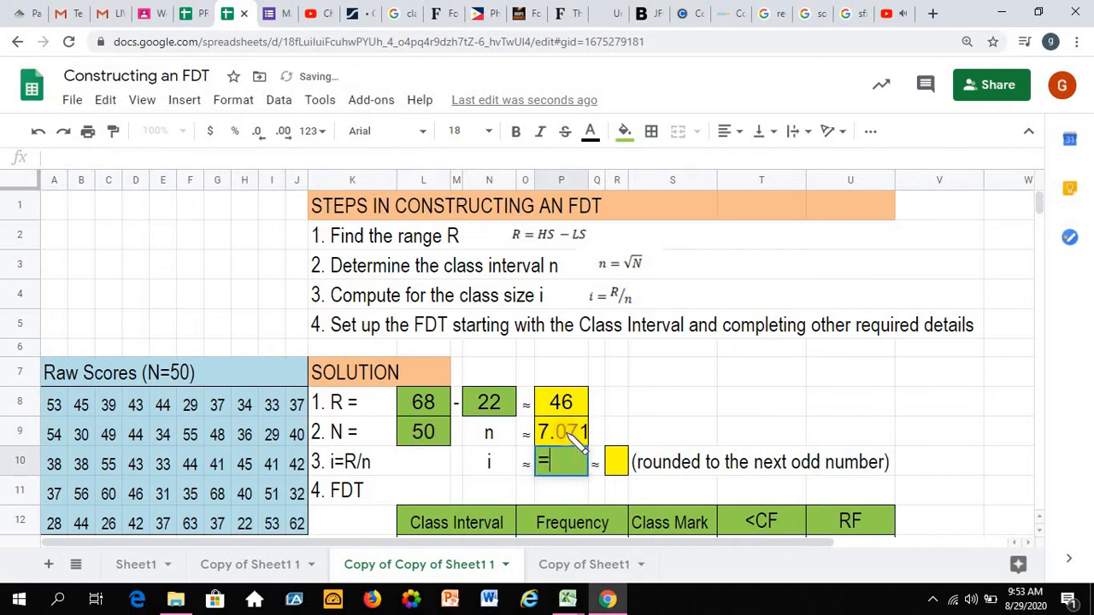
{"action": "left_click", "coordinate": [560, 404]}
{"action": "type", "text": "/"}
{"action": "left_click", "coordinate": [581, 438]}
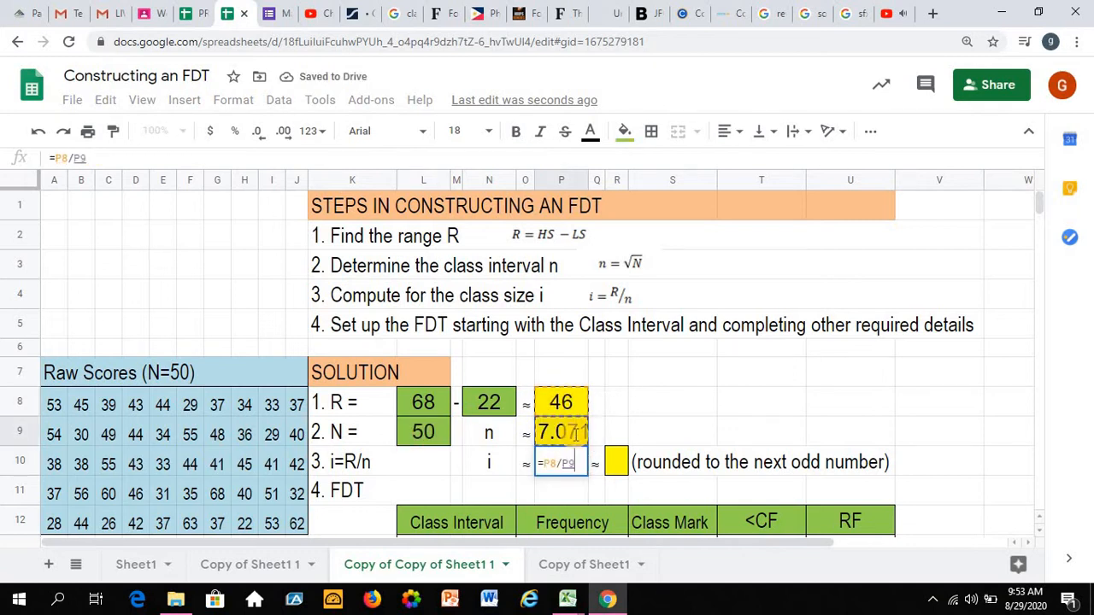
{"action": "key", "text": "Return"}
Enter 7 in R10 as the class size rounded to the next odd number.
{"action": "left_click", "coordinate": [616, 462]}
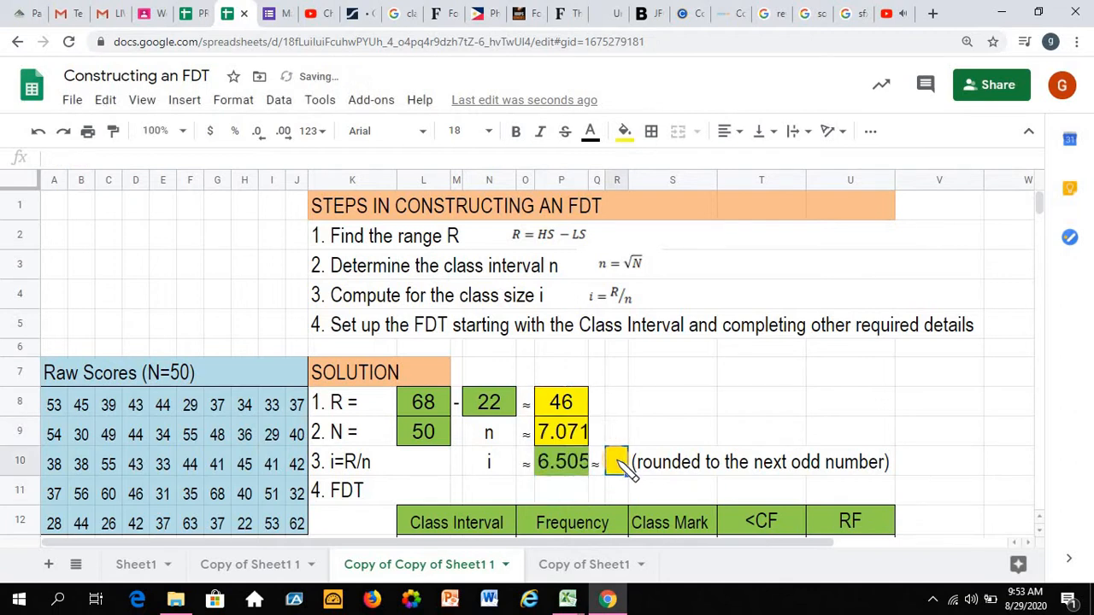
{"action": "type", "text": "7"}
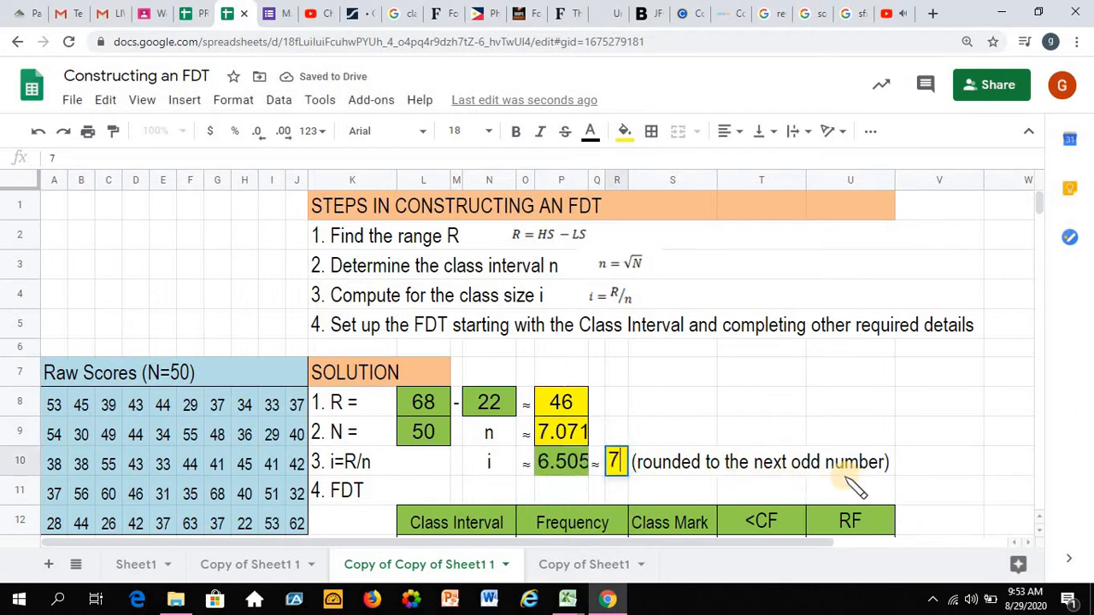
{"action": "key", "text": "Return"}
Set the first lower class limit in L13 to reference the lowest score in N8.
{"action": "scroll", "coordinate": [447, 419], "scroll_direction": "down", "scroll_amount": 2}
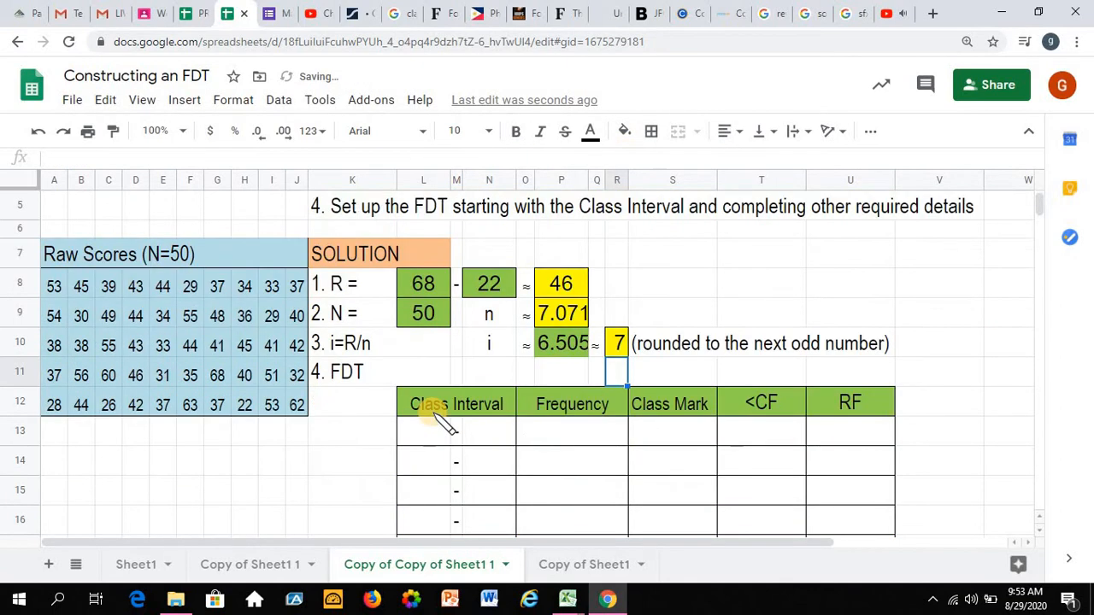
{"action": "left_click", "coordinate": [435, 434]}
{"action": "type", "text": "="}
{"action": "left_click", "coordinate": [489, 284]}
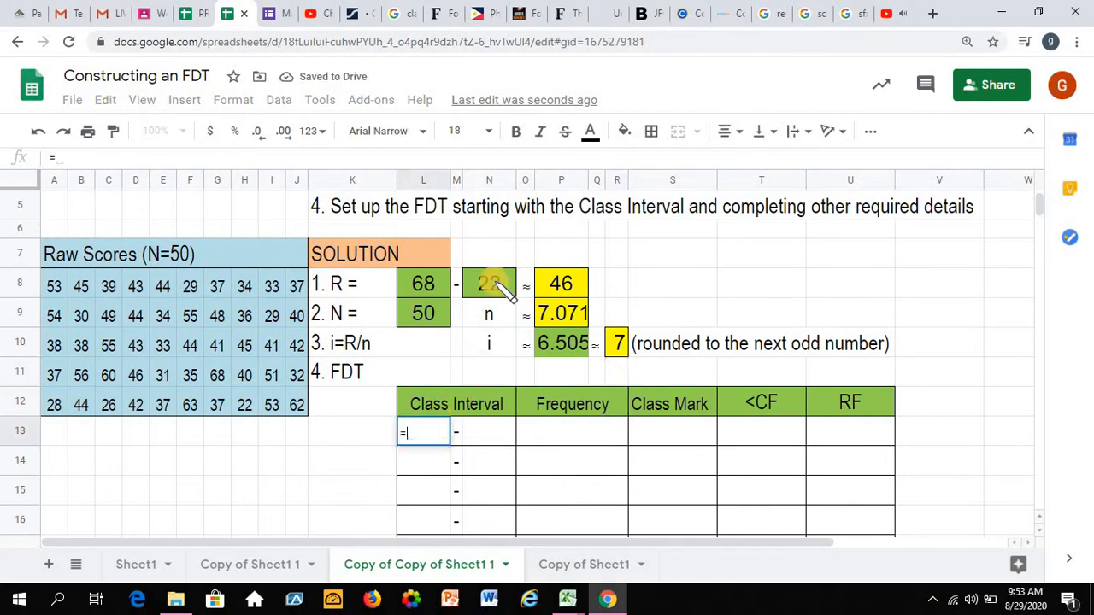
{"action": "key", "text": "Return"}
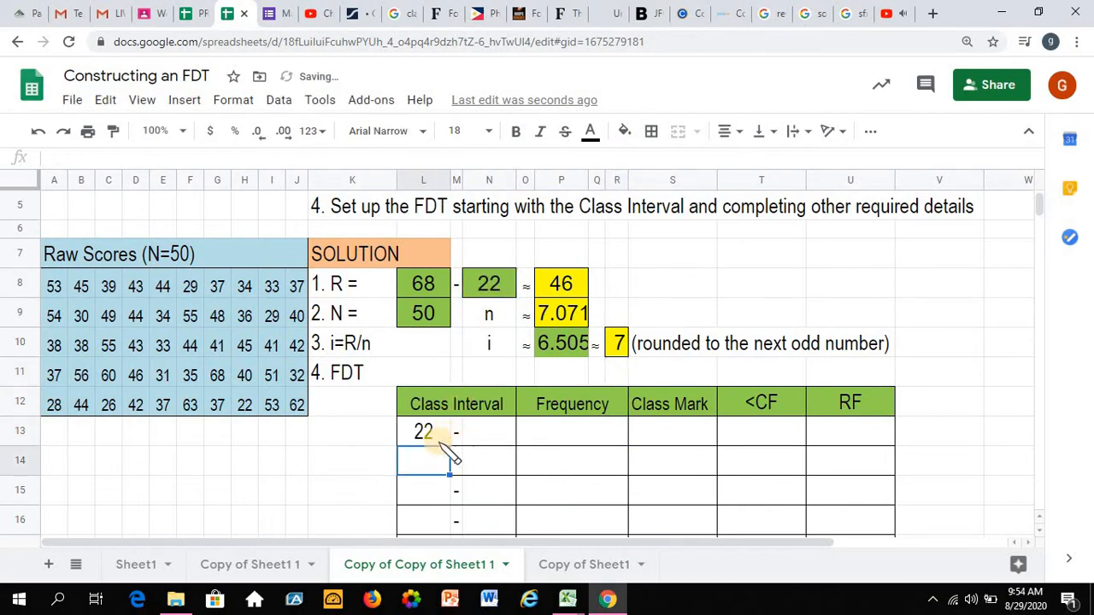
Enter =L13+7 in L14 for the next lower class limit and fill the formula down to L19.
{"action": "type", "text": "="}
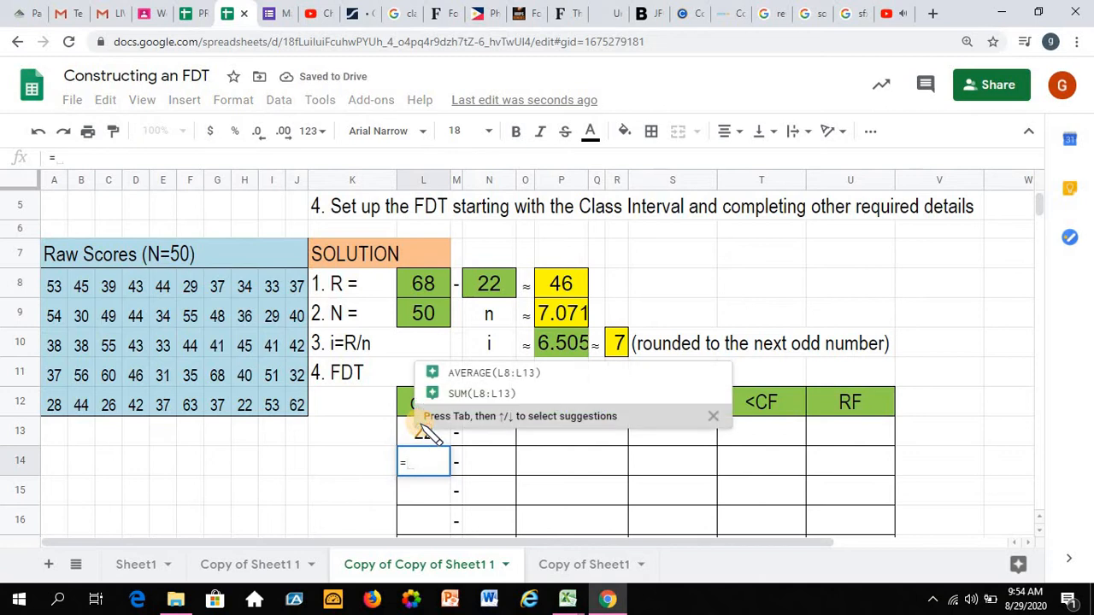
{"action": "left_click", "coordinate": [414, 436]}
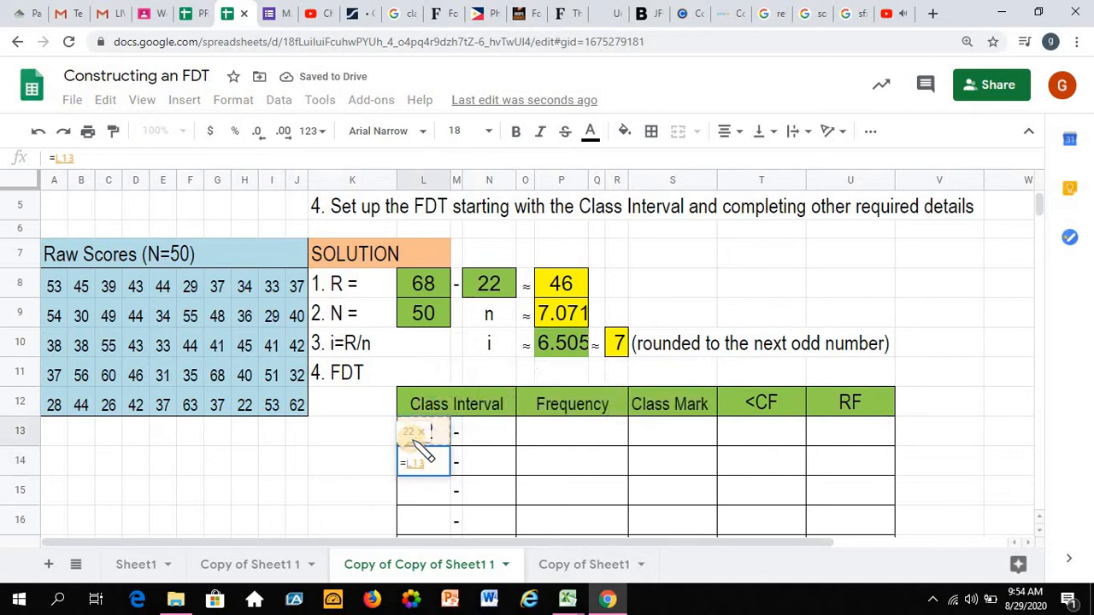
{"action": "type", "text": "+"}
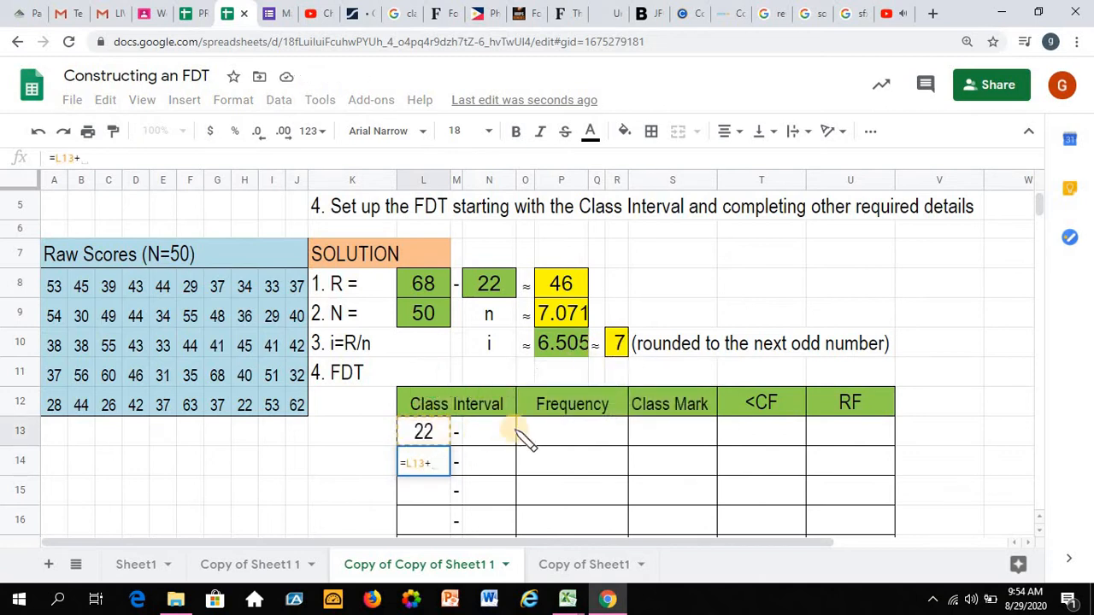
{"action": "type", "text": "7"}
{"action": "key", "text": "Return"}
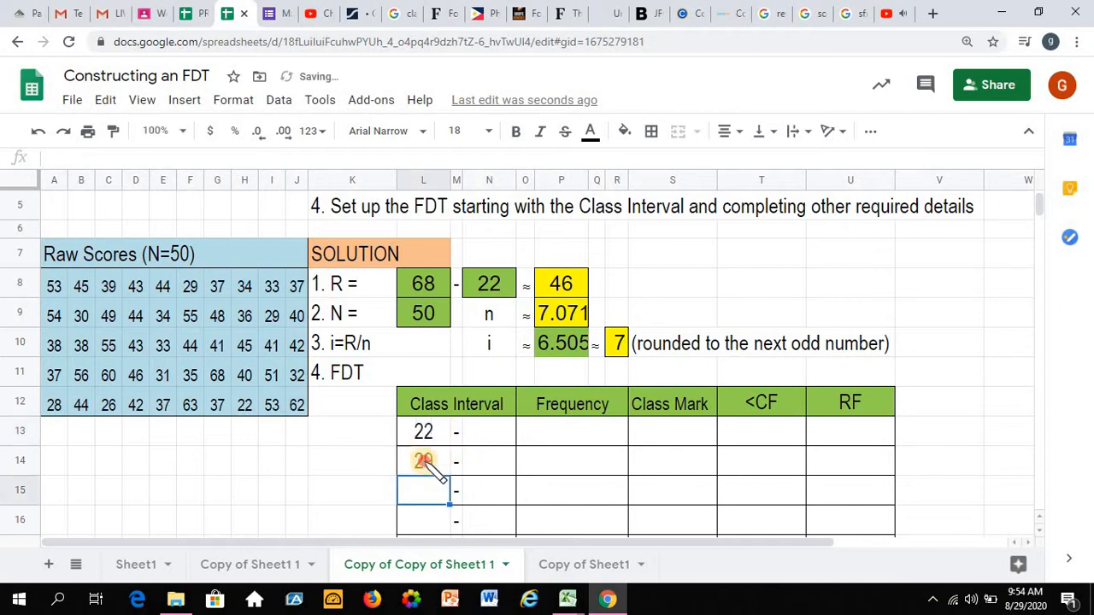
{"action": "left_click", "coordinate": [436, 462]}
{"action": "left_click_drag", "start_coordinate": [446, 471], "coordinate": [458, 388]}
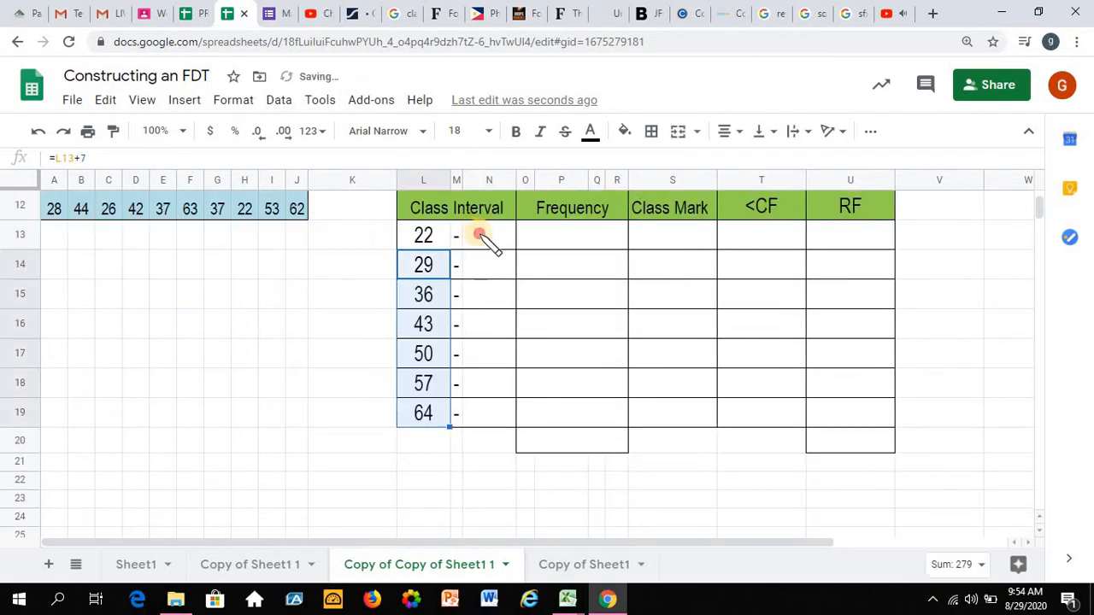
Compute the first upper class limit in N13 as =L13+R10-1 and fill the formula down to N19.
{"action": "left_click", "coordinate": [482, 234]}
{"action": "type", "text": "="}
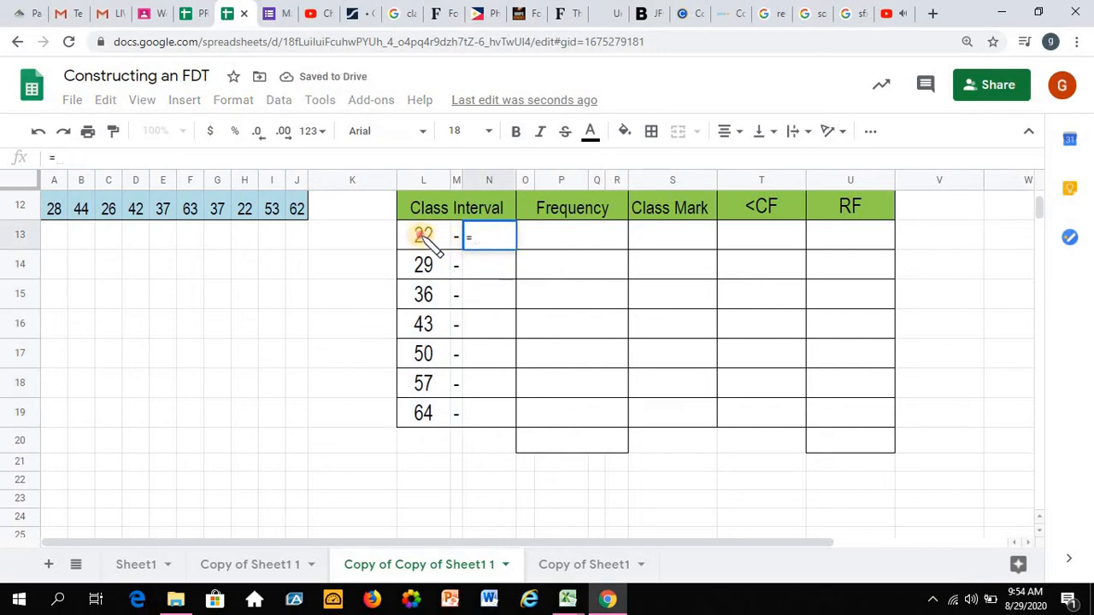
{"action": "left_click", "coordinate": [427, 239]}
{"action": "type", "text": "+"}
{"action": "scroll", "coordinate": [496, 359], "scroll_direction": "up", "scroll_amount": 1}
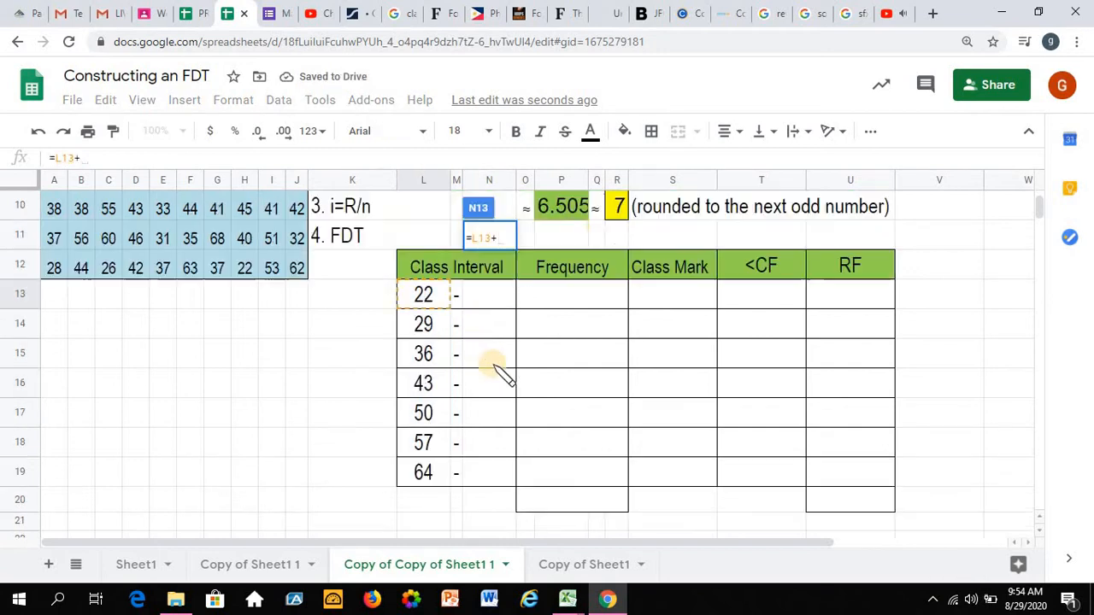
{"action": "left_click", "coordinate": [622, 206]}
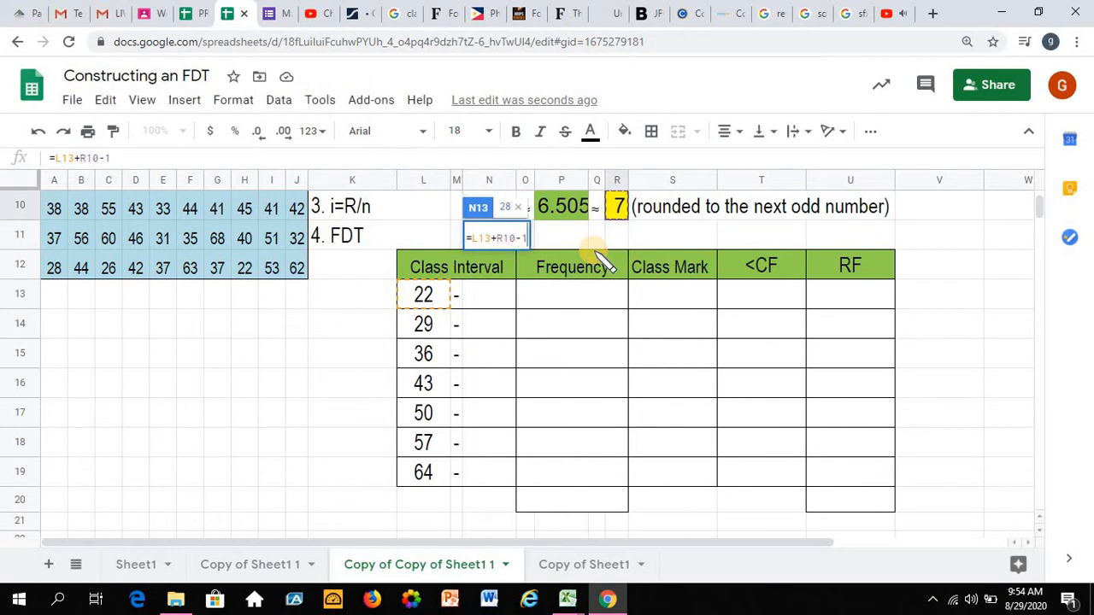
{"action": "key", "text": "Return"}
{"action": "left_click", "coordinate": [502, 300]}
{"action": "left_click_drag", "start_coordinate": [516, 310], "coordinate": [505, 476]}
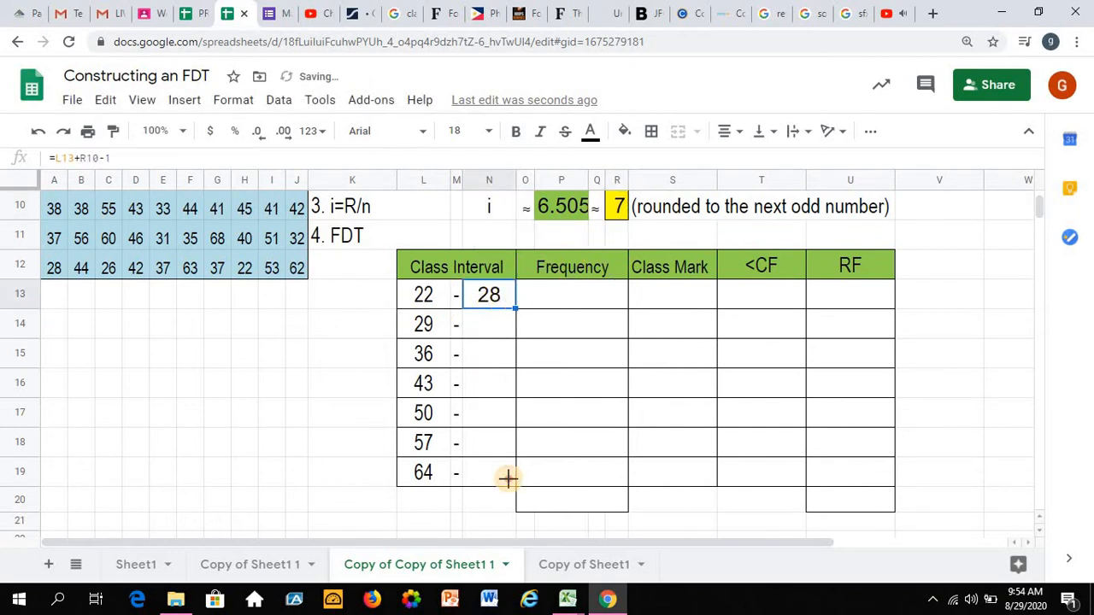
Replace the upper class limit in N14 with =N13+7 and fill that formula down to N19.
{"action": "left_click", "coordinate": [492, 335]}
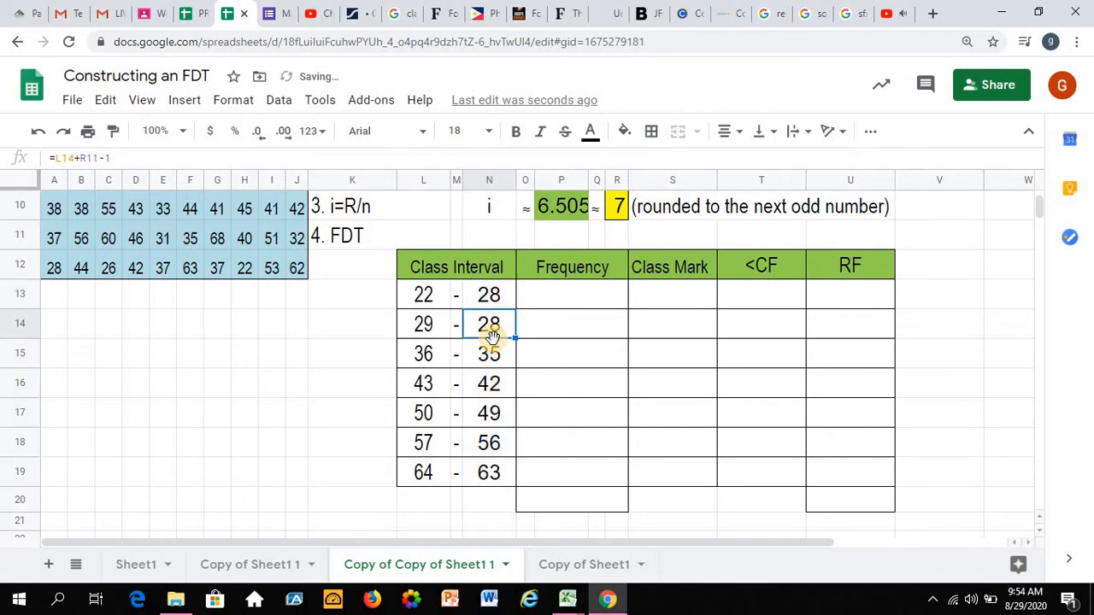
{"action": "type", "text": "="}
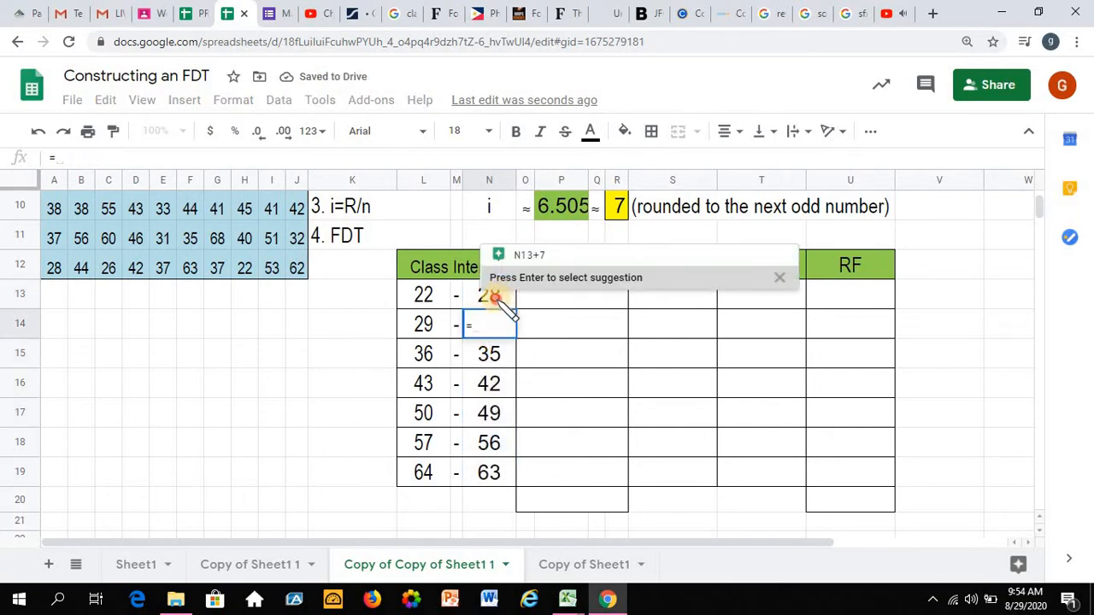
{"action": "left_click", "coordinate": [498, 294]}
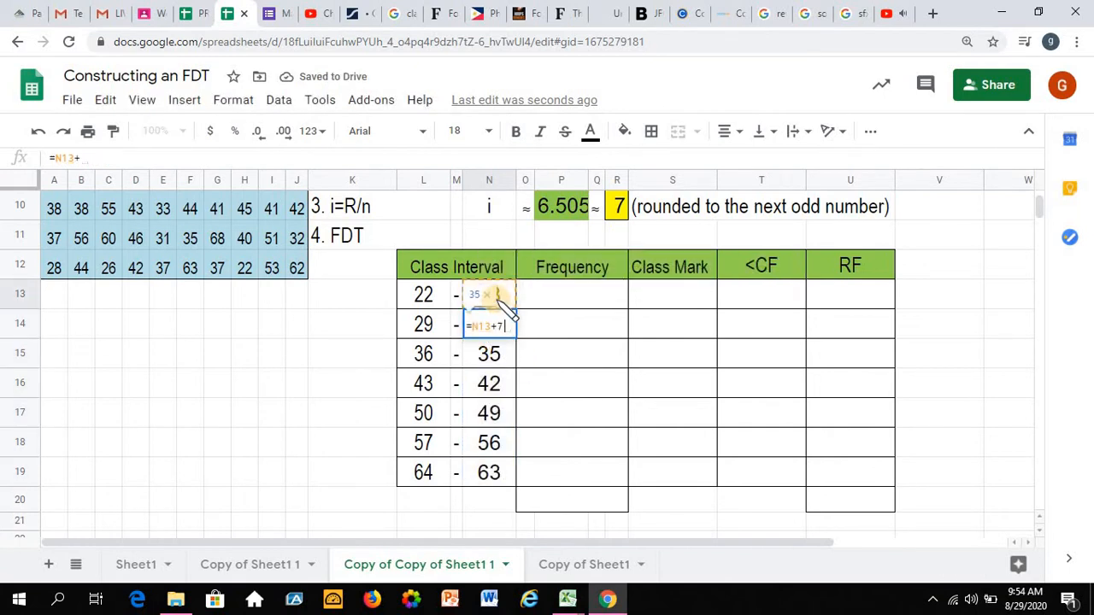
{"action": "type", "text": "+7"}
{"action": "key", "text": "Return"}
{"action": "left_click", "coordinate": [504, 329]}
{"action": "left_click_drag", "start_coordinate": [514, 338], "coordinate": [519, 483]}
Enter =COUNTIFS(A8:J12,">=22",A8:J12,"<=28") in O13 as the frequency of the 22–28 class.
{"action": "scroll", "coordinate": [539, 428], "scroll_direction": "up", "scroll_amount": 1}
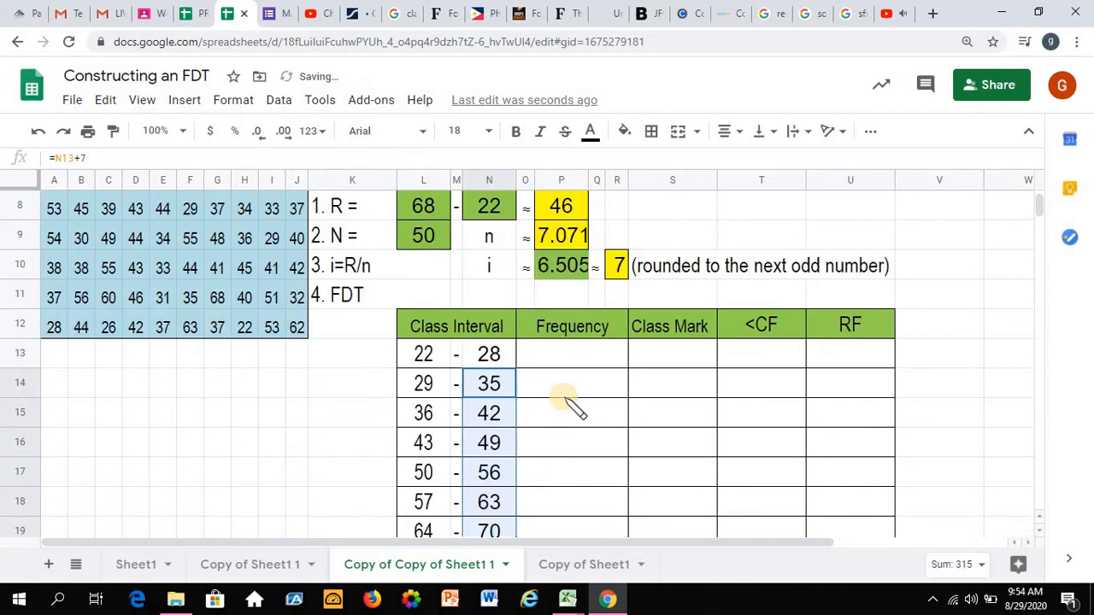
{"action": "left_click", "coordinate": [564, 359]}
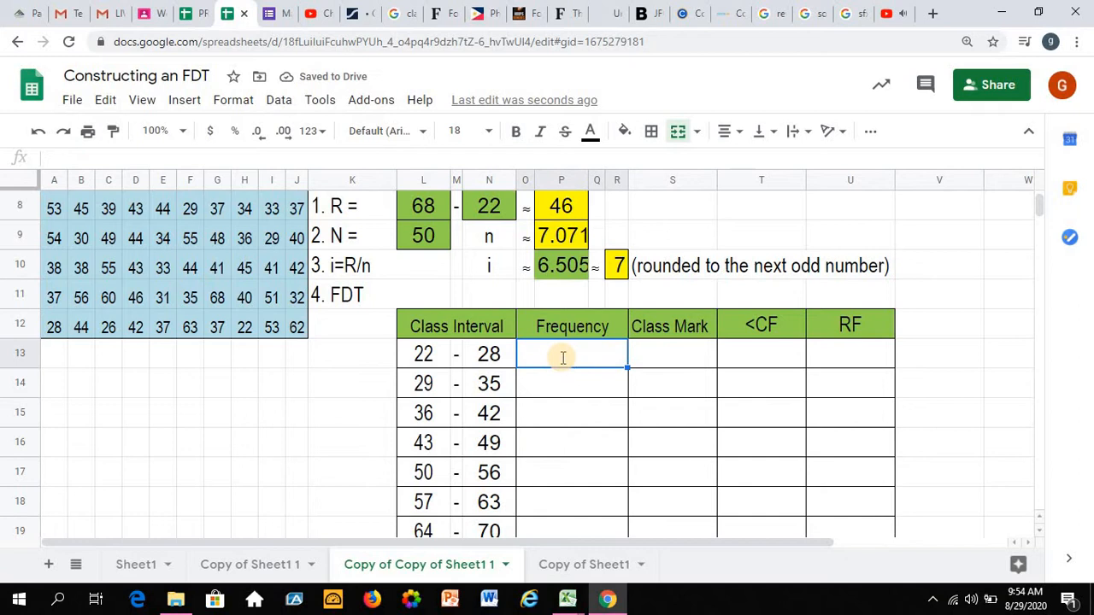
{"action": "type", "text": "=c"}
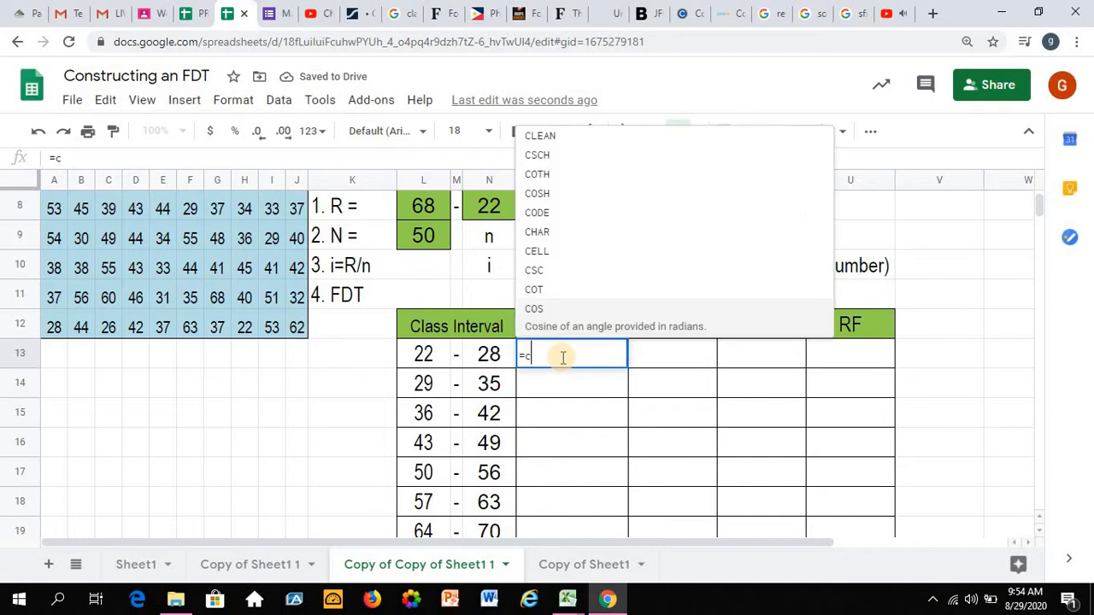
{"action": "type", "text": "ou"}
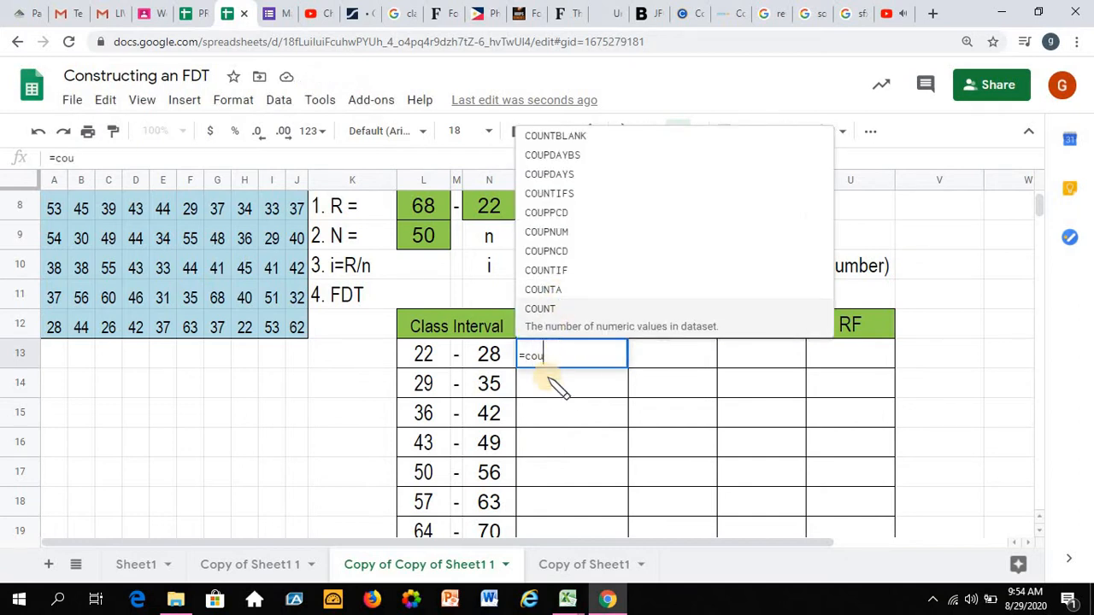
{"action": "type", "text": "nt"}
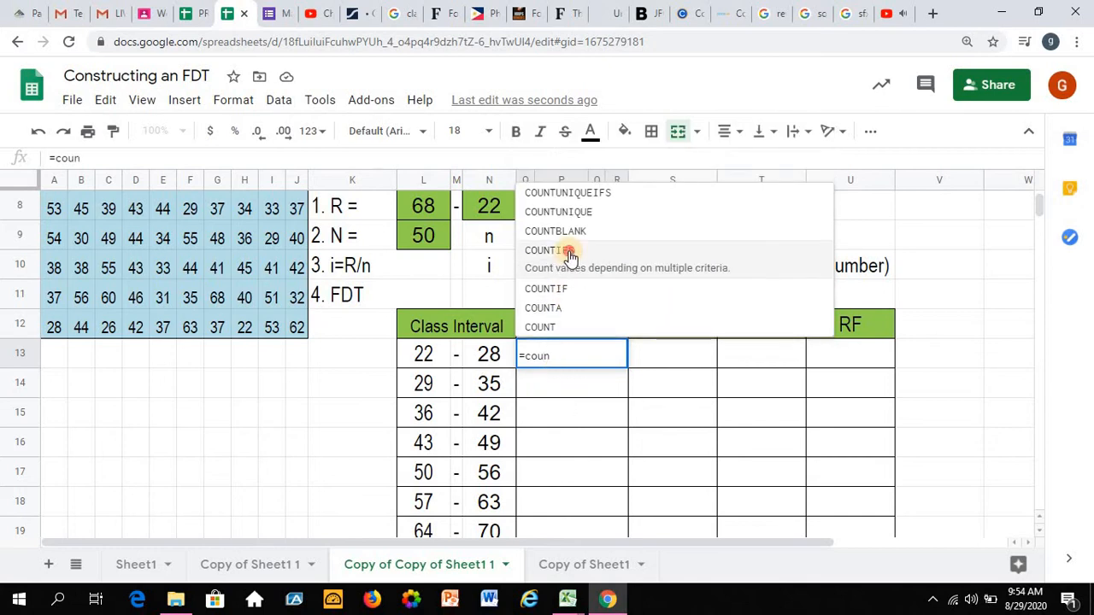
{"action": "left_click", "coordinate": [562, 247]}
{"action": "scroll", "coordinate": [226, 320], "scroll_direction": "up", "scroll_amount": 1}
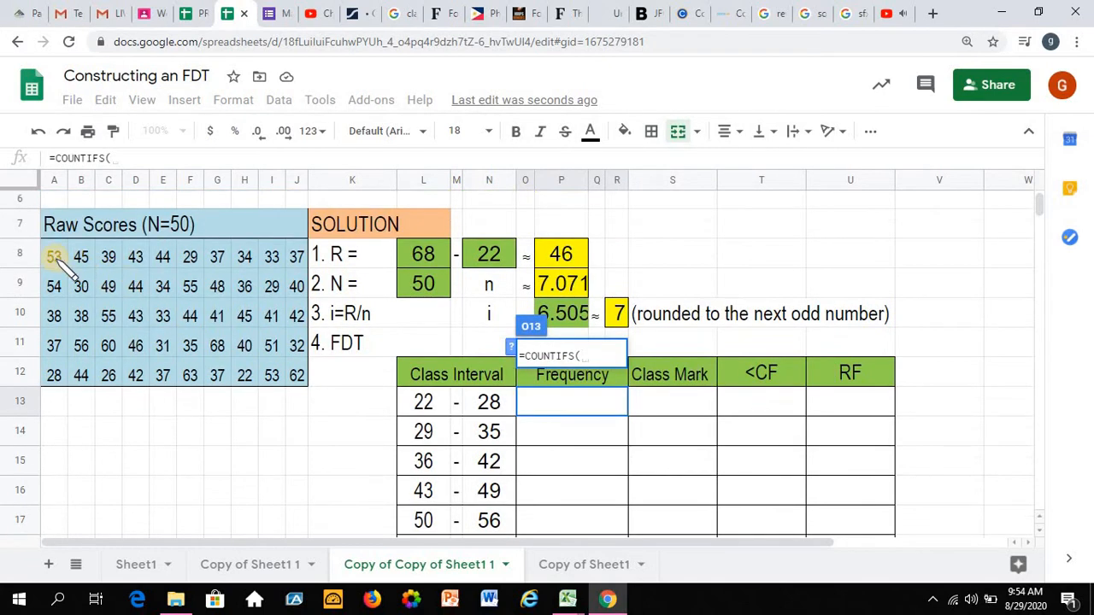
{"action": "left_click_drag", "start_coordinate": [53, 256], "coordinate": [299, 380]}
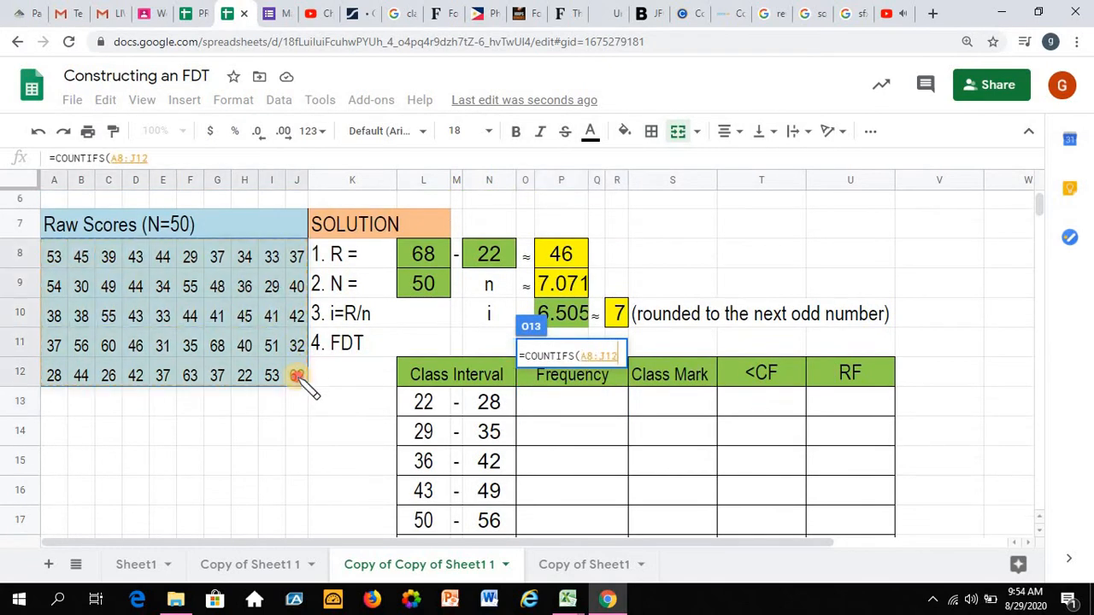
{"action": "left_click", "coordinate": [158, 162]}
{"action": "type", "text": ","}
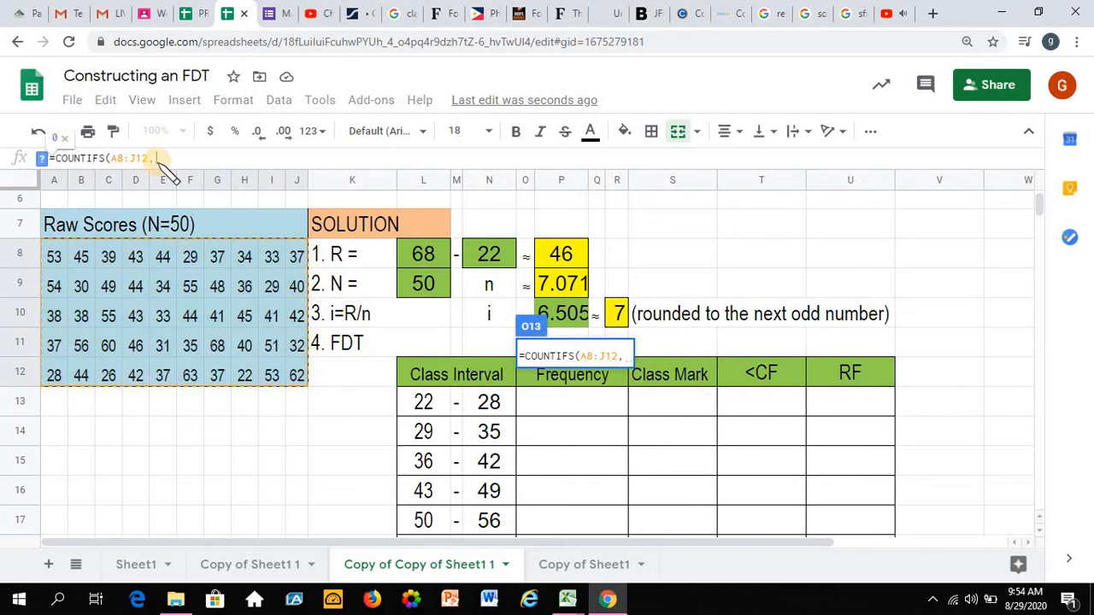
{"action": "type", "text": "\">=\""}
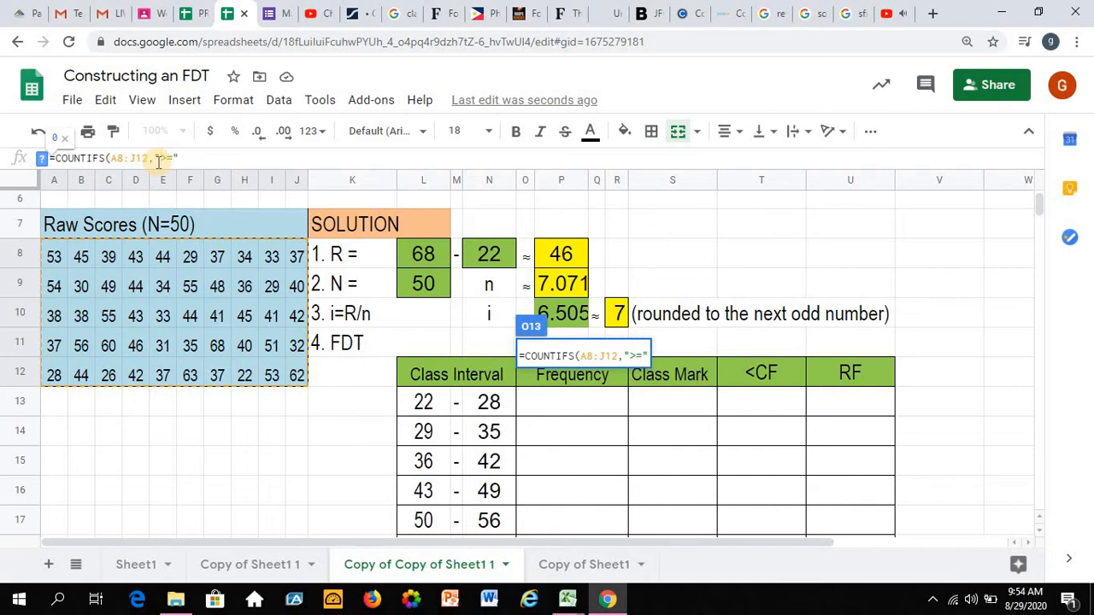
{"action": "type", "text": ">=22\""}
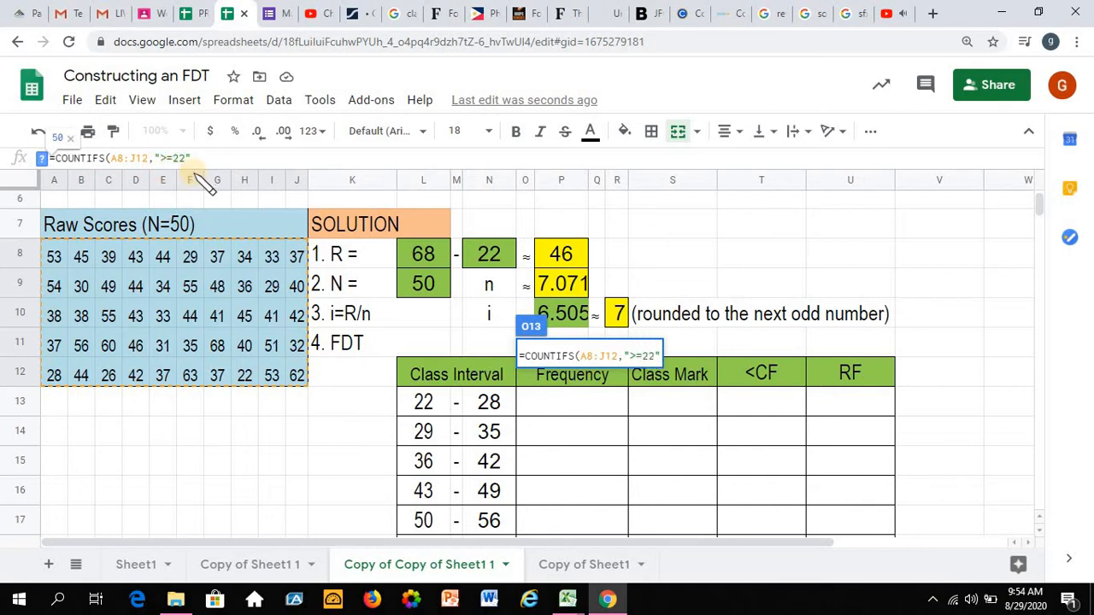
{"action": "type", "text": ","}
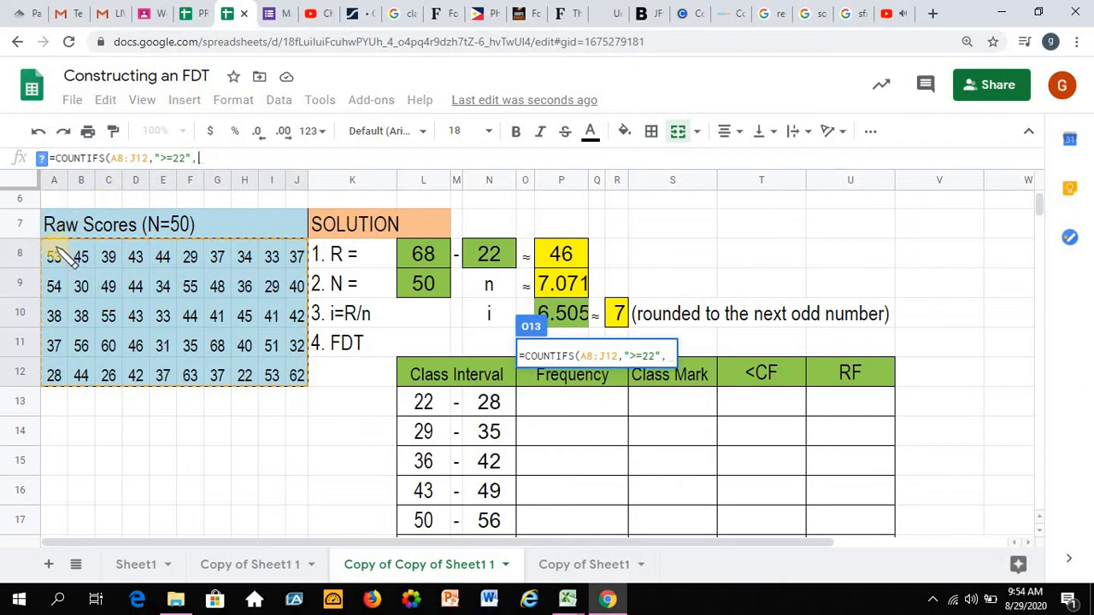
{"action": "left_click_drag", "start_coordinate": [52, 255], "coordinate": [295, 372]}
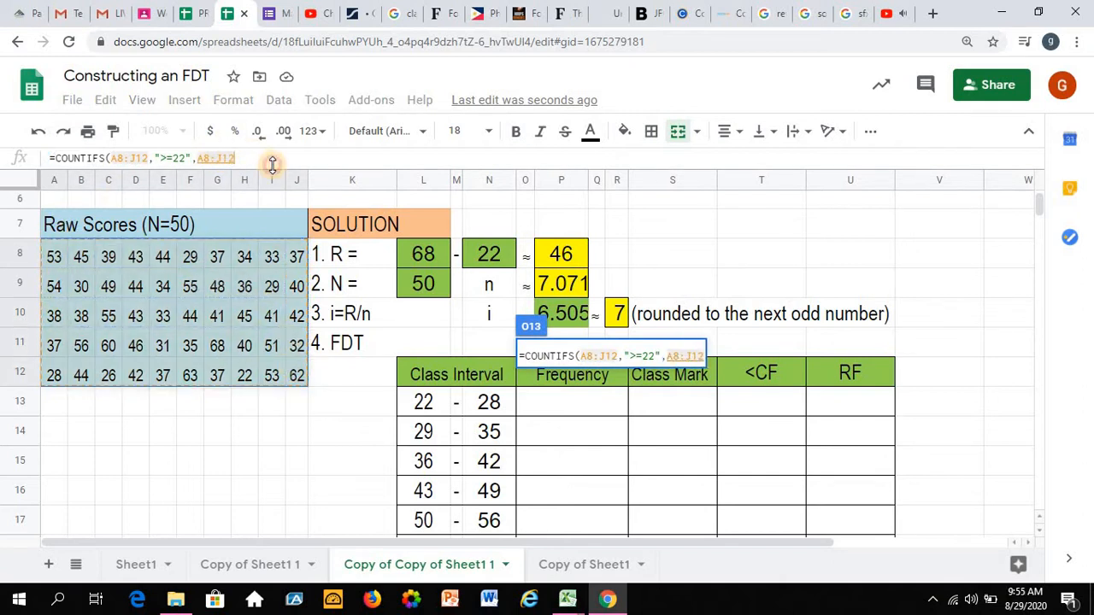
{"action": "type", "text": ","}
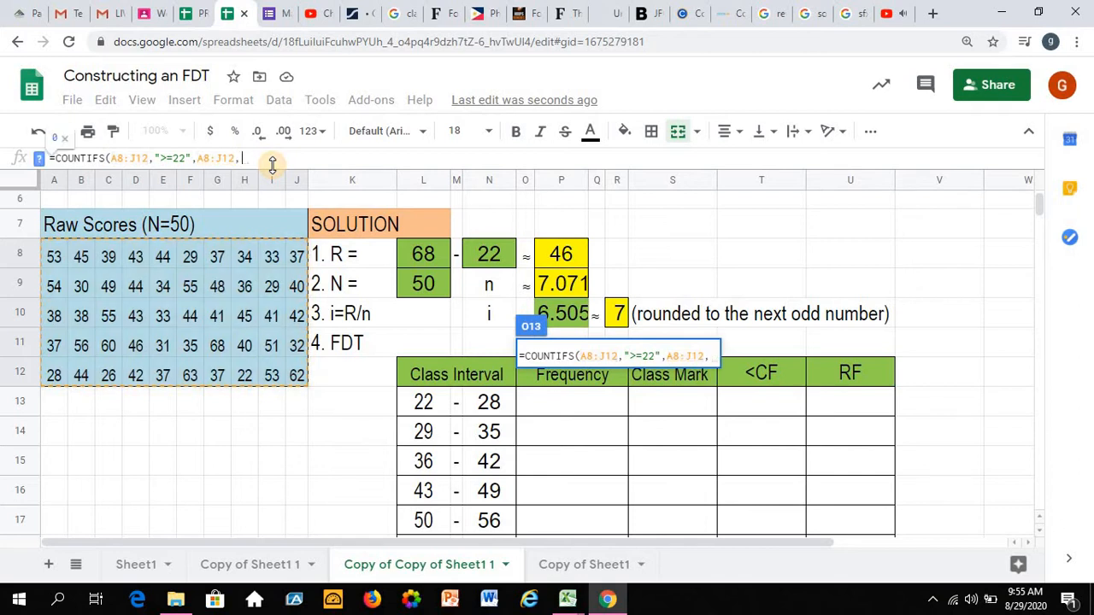
{"action": "type", "text": "\"\""}
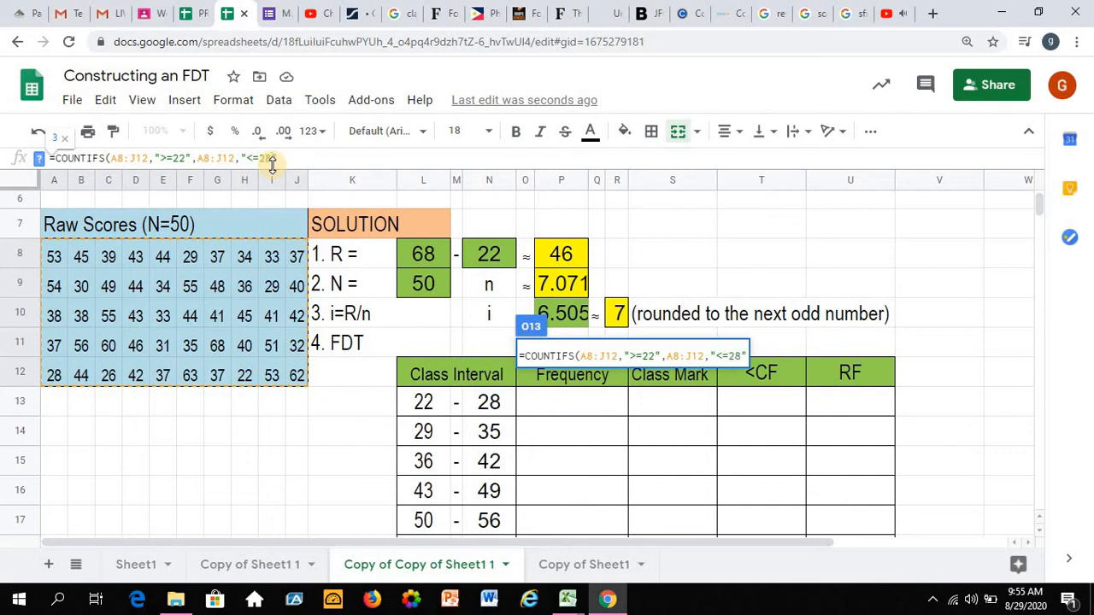
{"action": "key", "text": "Return"}
Make both score ranges in the O13 formula absolute as $A$8:$J$12 and fill the formula down to O19.
{"action": "left_click", "coordinate": [567, 403]}
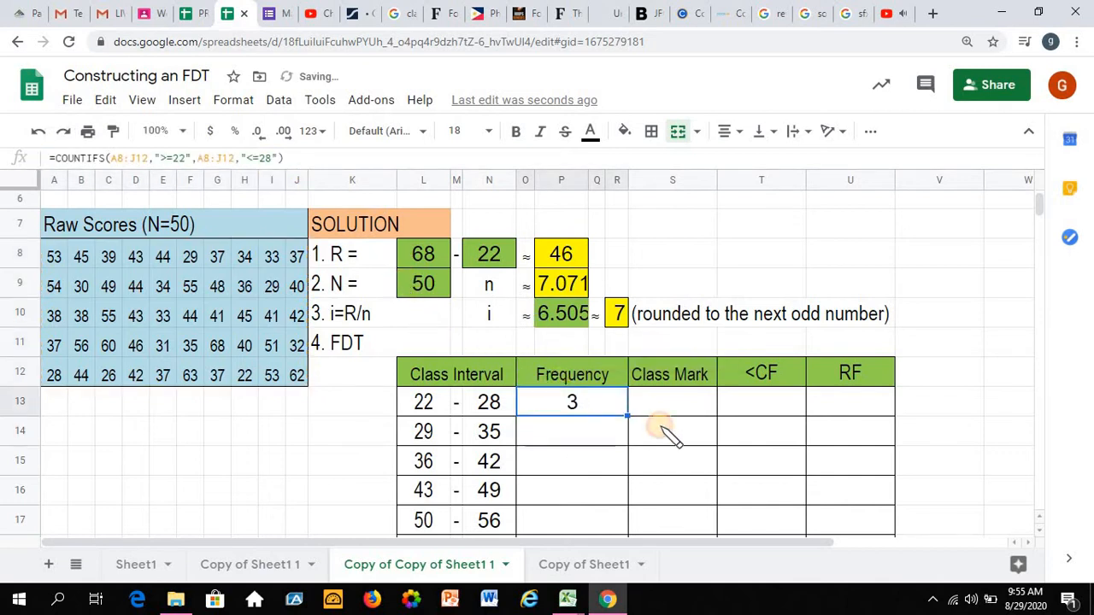
{"action": "left_click", "coordinate": [114, 158]}
{"action": "type", "text": "$"}
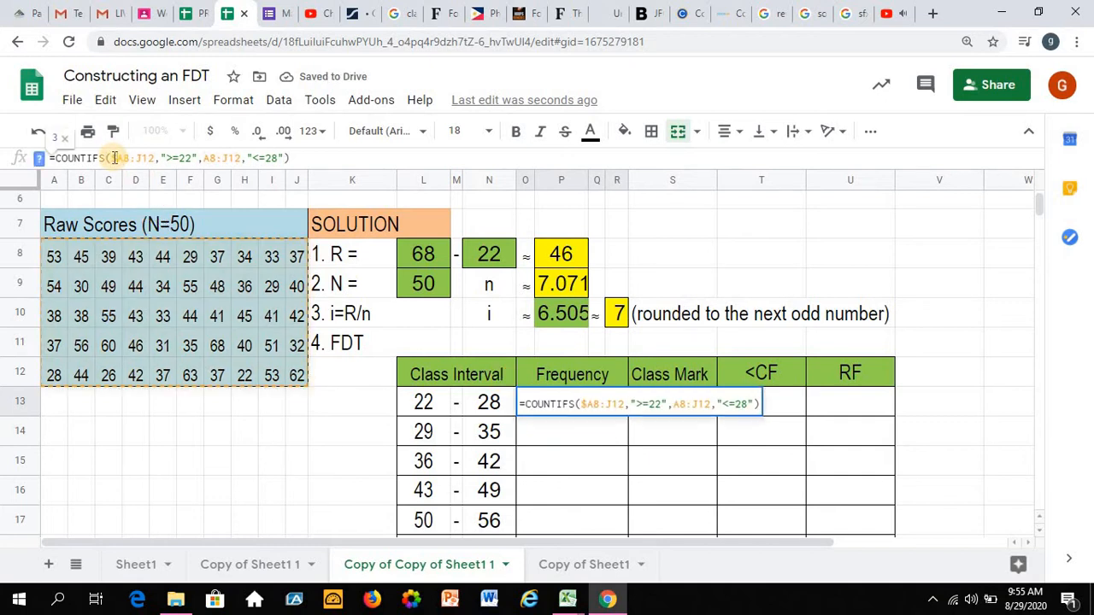
{"action": "key", "text": "Right"}
{"action": "type", "text": "$A"}
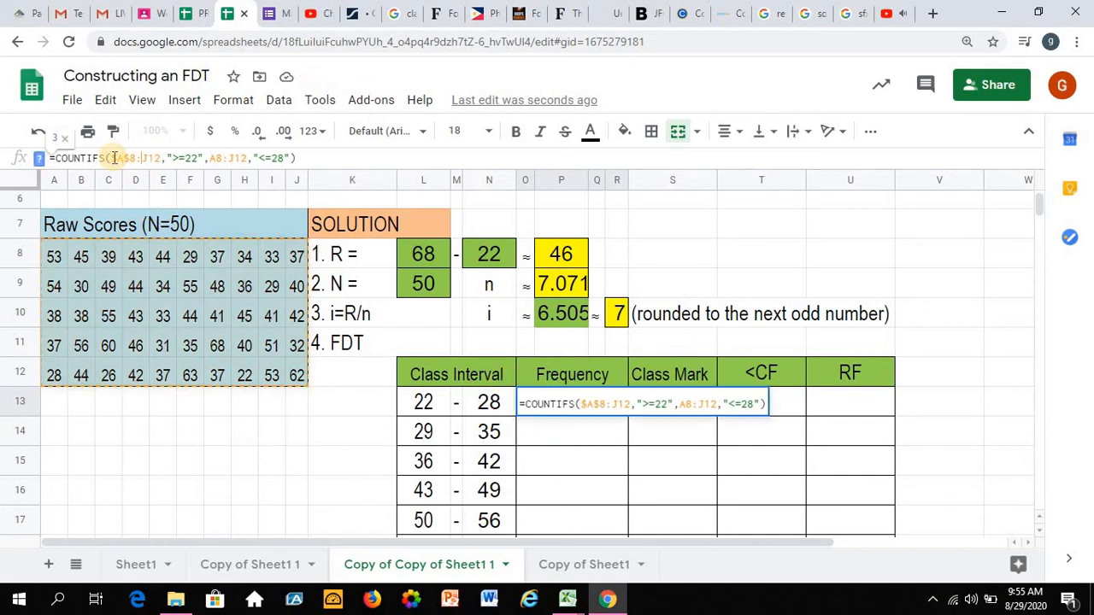
{"action": "type", "text": "$"}
{"action": "key", "text": "Right"}
{"action": "type", "text": "$A"}
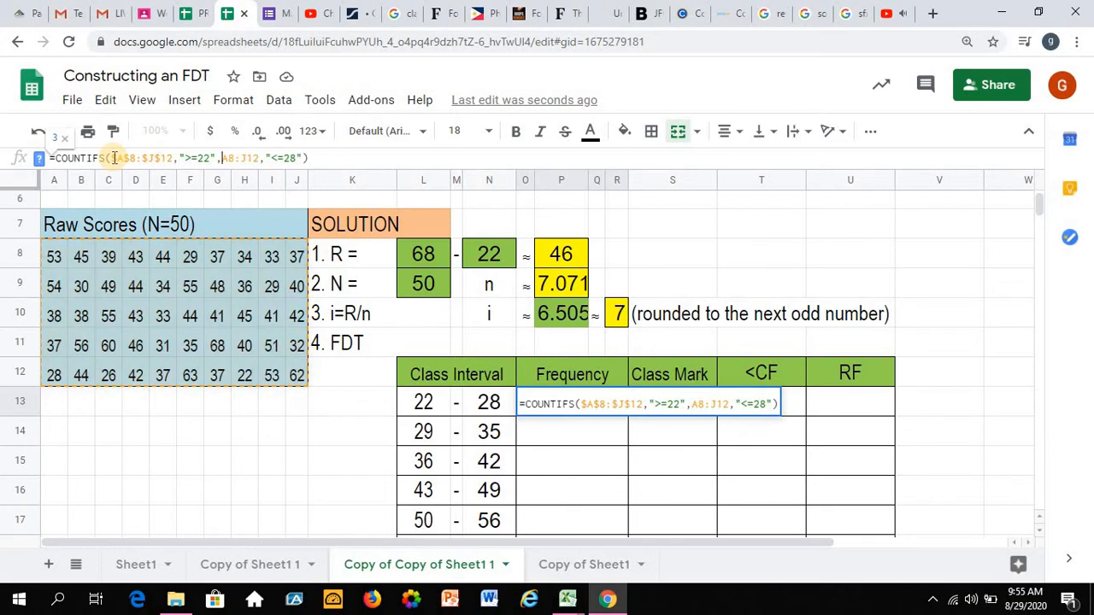
{"action": "type", "text": "$"}
{"action": "key", "text": "Right"}
{"action": "type", "text": "$A"}
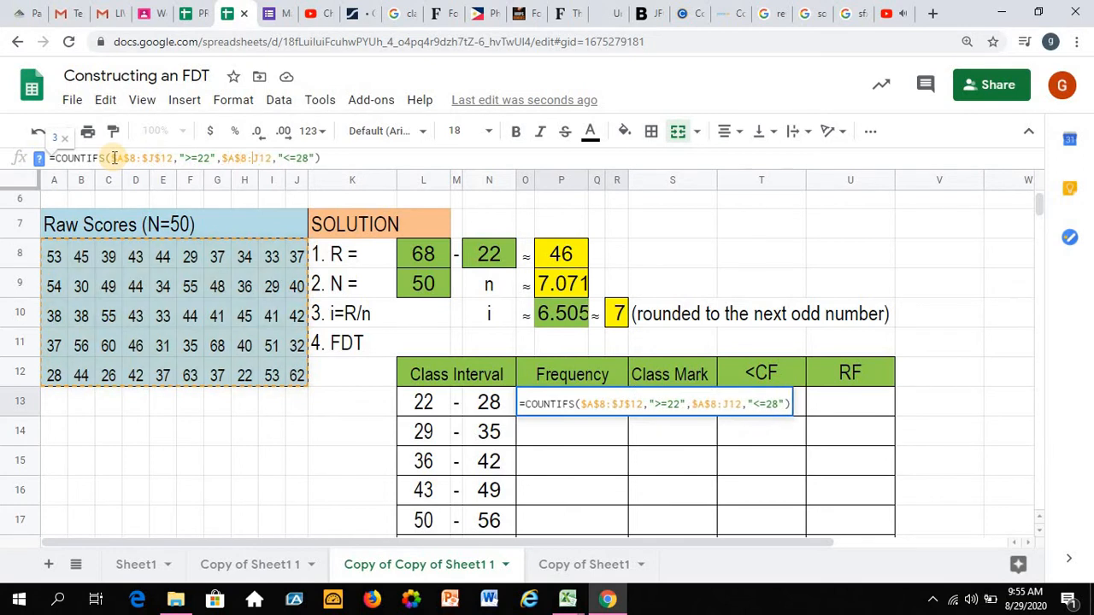
{"action": "type", "text": "$"}
{"action": "key", "text": "Right"}
{"action": "type", "text": "$"}
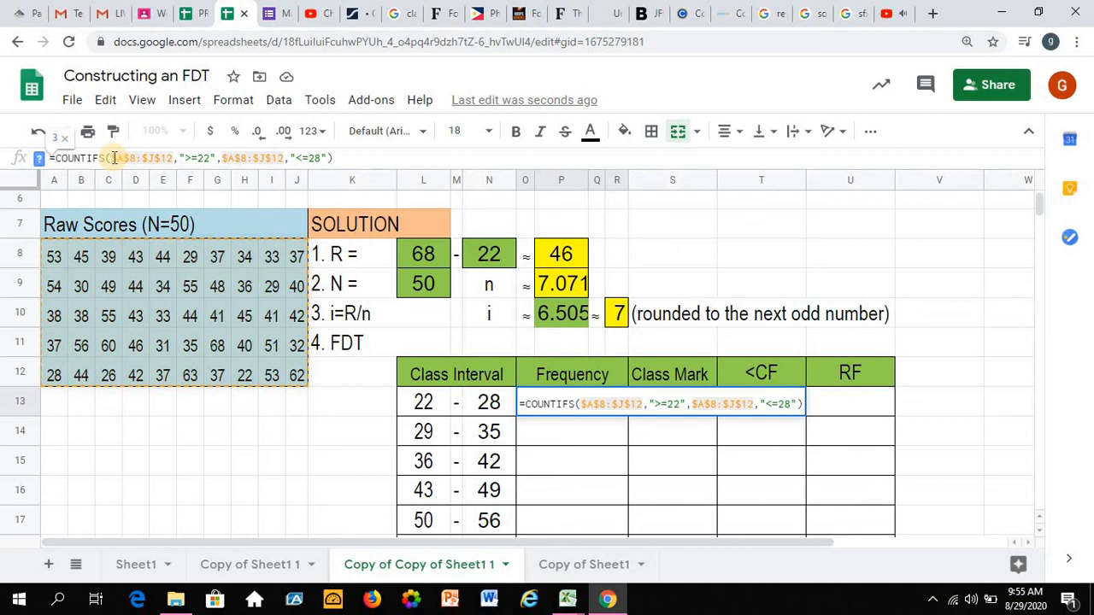
{"action": "key", "text": "Return"}
{"action": "key", "text": "Up"}
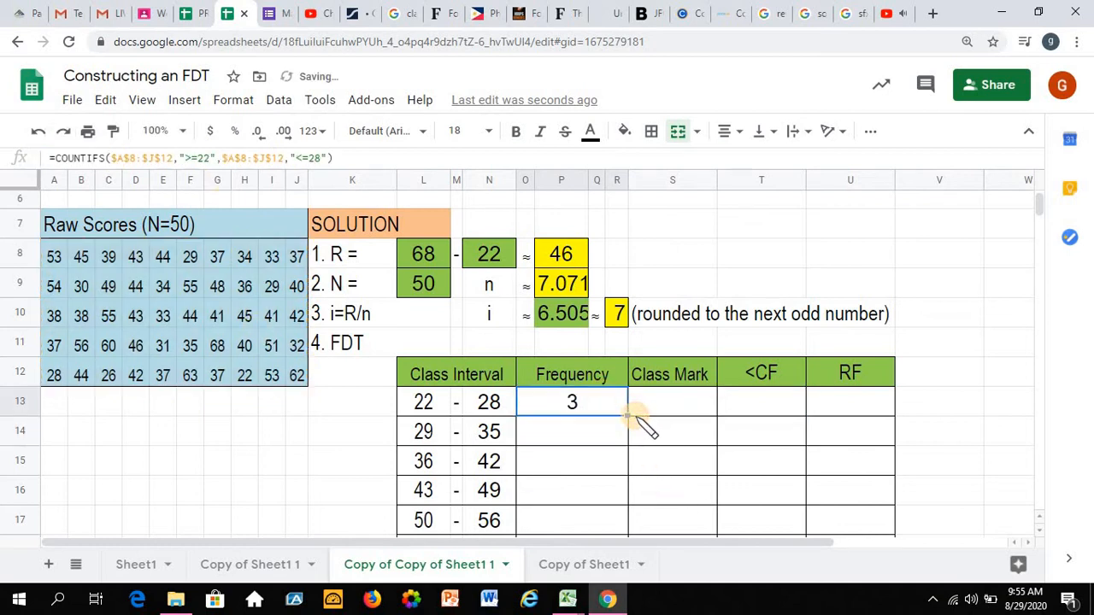
{"action": "left_click_drag", "start_coordinate": [628, 416], "coordinate": [614, 332]}
Change the COUNTIFS criteria in O14 to ">=29" and "<=35" for the 29–35 class.
{"action": "left_click", "coordinate": [579, 266]}
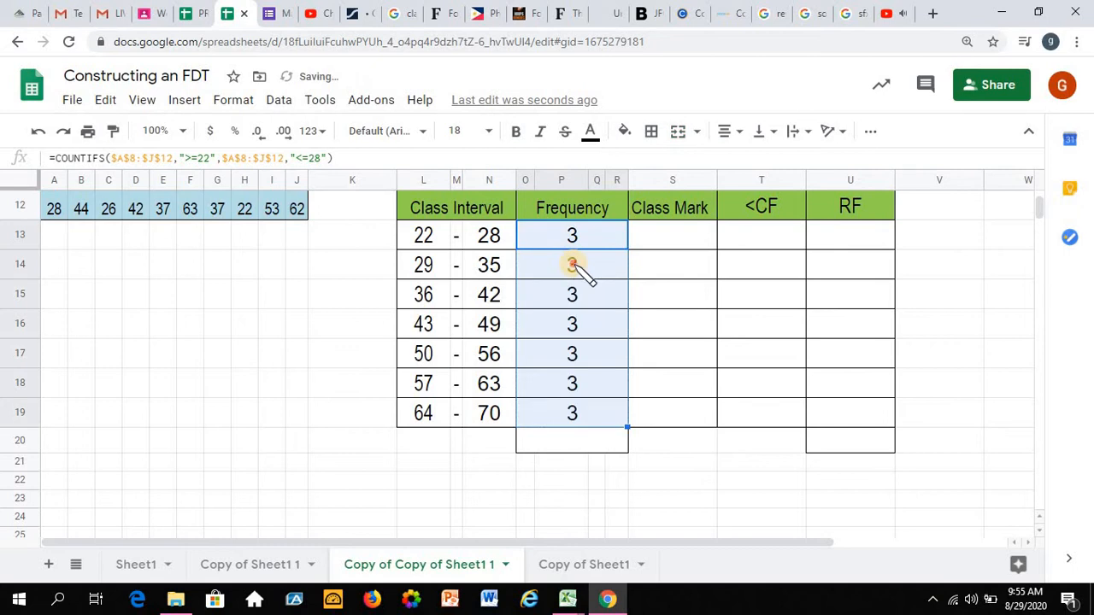
{"action": "left_click", "coordinate": [211, 157]}
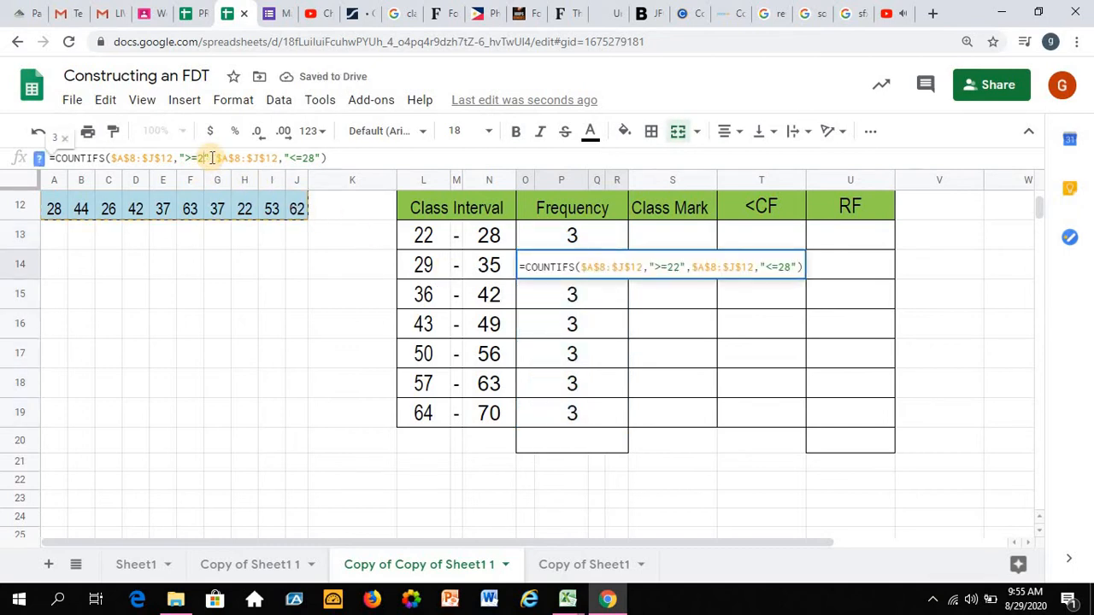
{"action": "key", "text": "BackSpace"}
{"action": "type", "text": "9"}
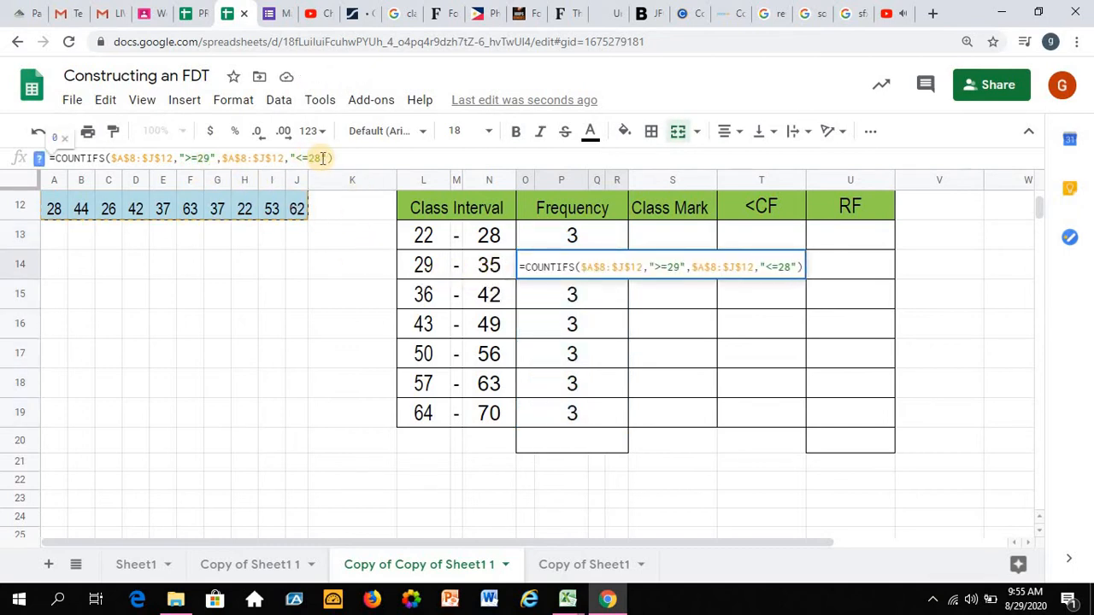
{"action": "key", "text": "BackSpace"}
{"action": "key", "text": "BackSpace"}
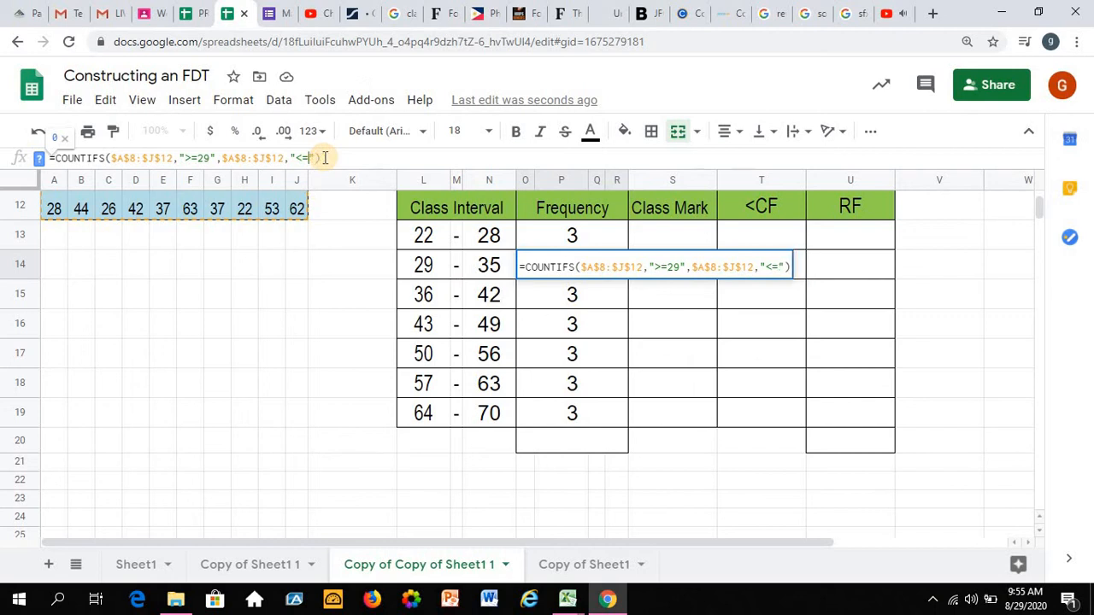
{"action": "type", "text": "35"}
{"action": "key", "text": "Return"}
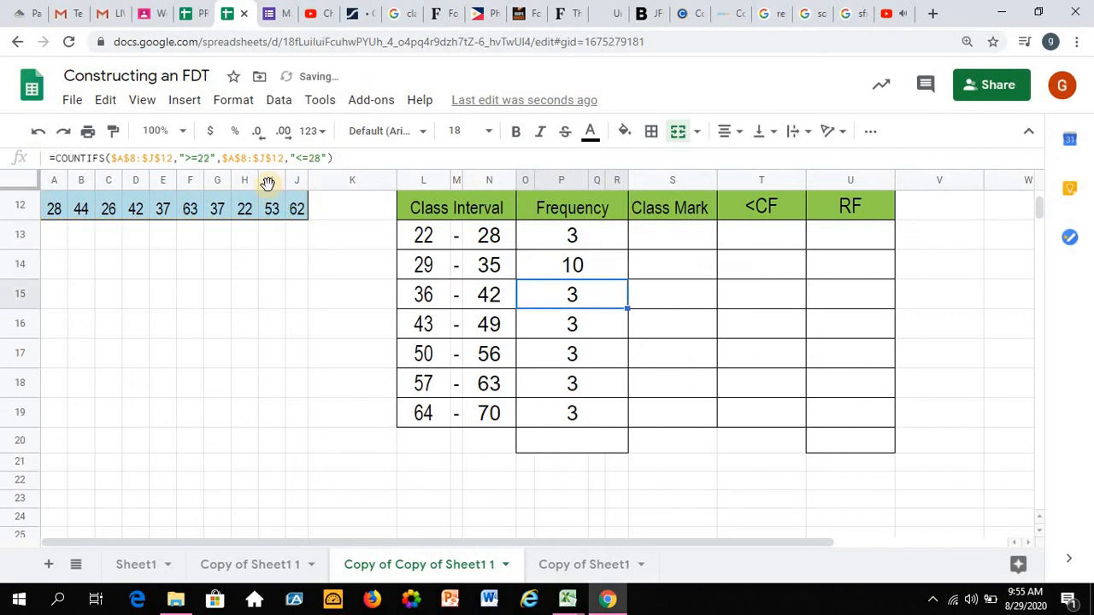
Change the COUNTIFS criteria in O15 to ">=36" and "<=42" for the 36–42 class.
{"action": "left_click", "coordinate": [209, 159]}
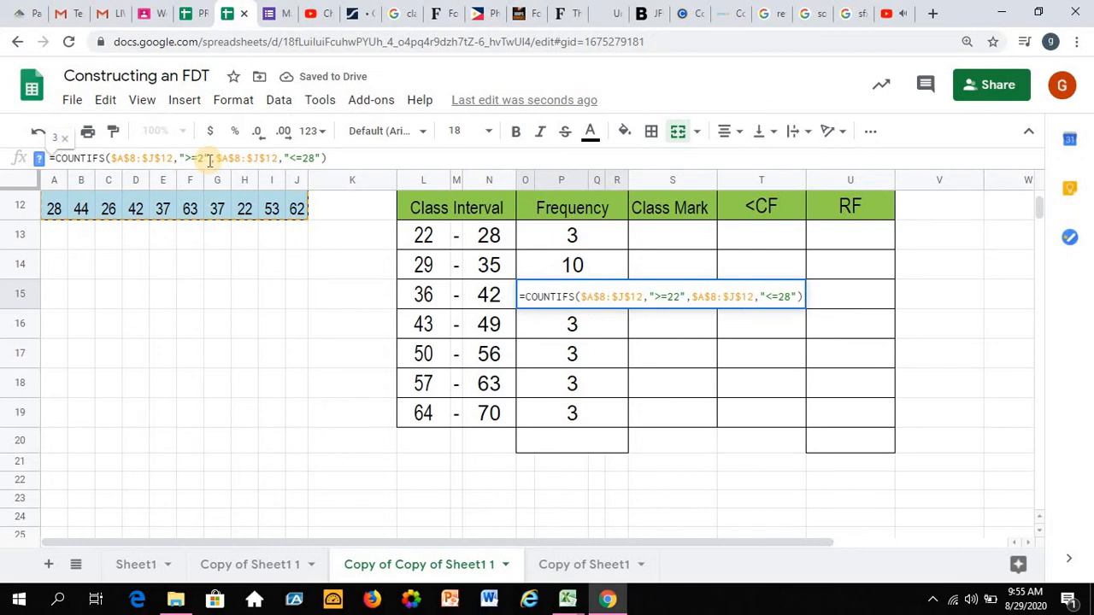
{"action": "key", "text": "BackSpace"}
{"action": "key", "text": "BackSpace"}
{"action": "type", "text": "36"}
{"action": "key", "text": "Right"}
{"action": "key", "text": "Right"}
{"action": "key", "text": "Right"}
{"action": "key", "text": "Right"}
{"action": "key", "text": "Right"}
{"action": "key", "text": "Right"}
{"action": "key", "text": "Right"}
{"action": "key", "text": "Right"}
{"action": "key", "text": "Right"}
{"action": "key", "text": "Right"}
{"action": "key", "text": "Right"}
{"action": "key", "text": "Right"}
{"action": "key", "text": "Right"}
{"action": "key", "text": "Right"}
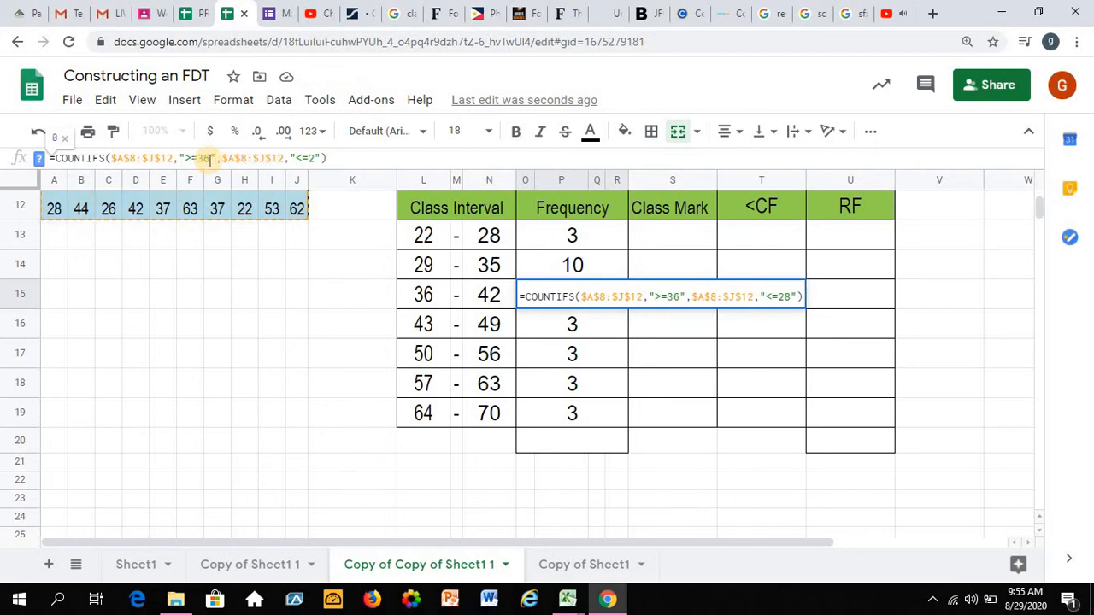
{"action": "key", "text": "Delete"}
{"action": "type", "text": "42"}
{"action": "key", "text": "Return"}
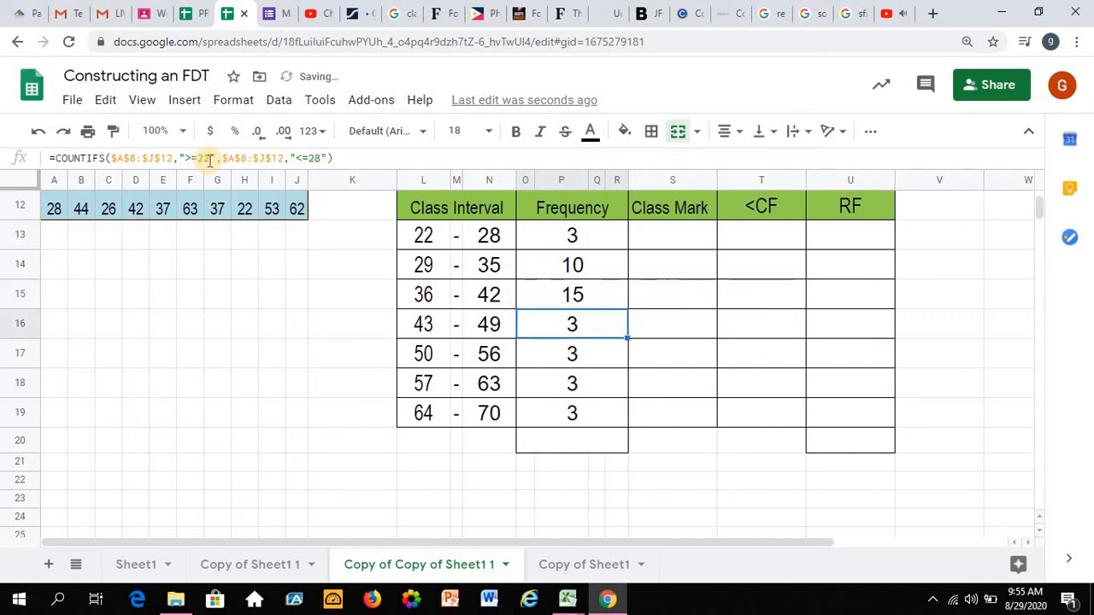
Change the COUNTIFS criteria in O16 to ">=43" and "<=49" for the 43–49 class.
{"action": "left_click", "coordinate": [208, 159]}
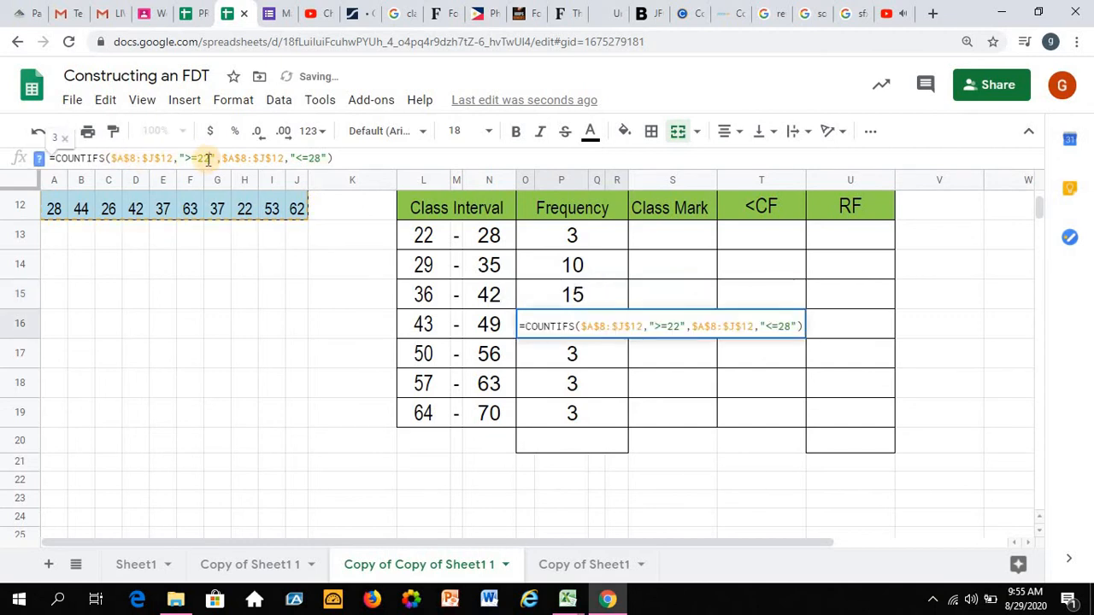
{"action": "key", "text": "BackSpace"}
{"action": "key", "text": "BackSpace"}
{"action": "type", "text": "43"}
{"action": "key", "text": "Right"}
{"action": "key", "text": "Right"}
{"action": "key", "text": "Right"}
{"action": "key", "text": "Right"}
{"action": "key", "text": "Right"}
{"action": "key", "text": "Right"}
{"action": "key", "text": "Right"}
{"action": "key", "text": "Right"}
{"action": "key", "text": "Right"}
{"action": "key", "text": "Right"}
{"action": "key", "text": "Right"}
{"action": "key", "text": "Right"}
{"action": "key", "text": "Right"}
{"action": "key", "text": "Right"}
{"action": "key", "text": "Right"}
{"action": "key", "text": "Right"}
{"action": "key", "text": "Right"}
{"action": "key", "text": "BackSpace"}
{"action": "key", "text": "BackSpace"}
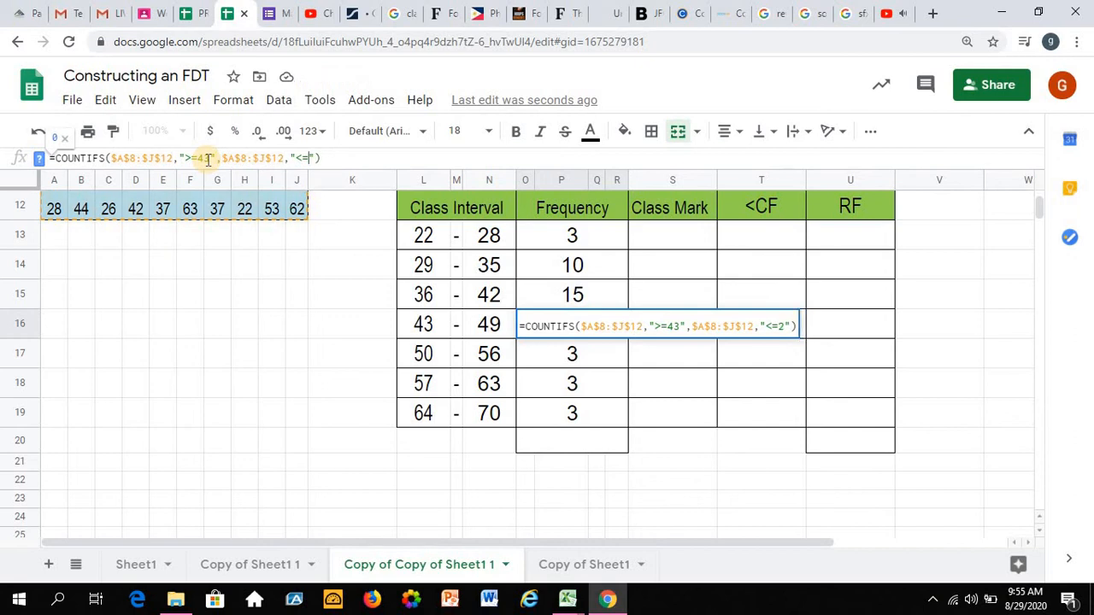
{"action": "type", "text": "49"}
{"action": "key", "text": "Return"}
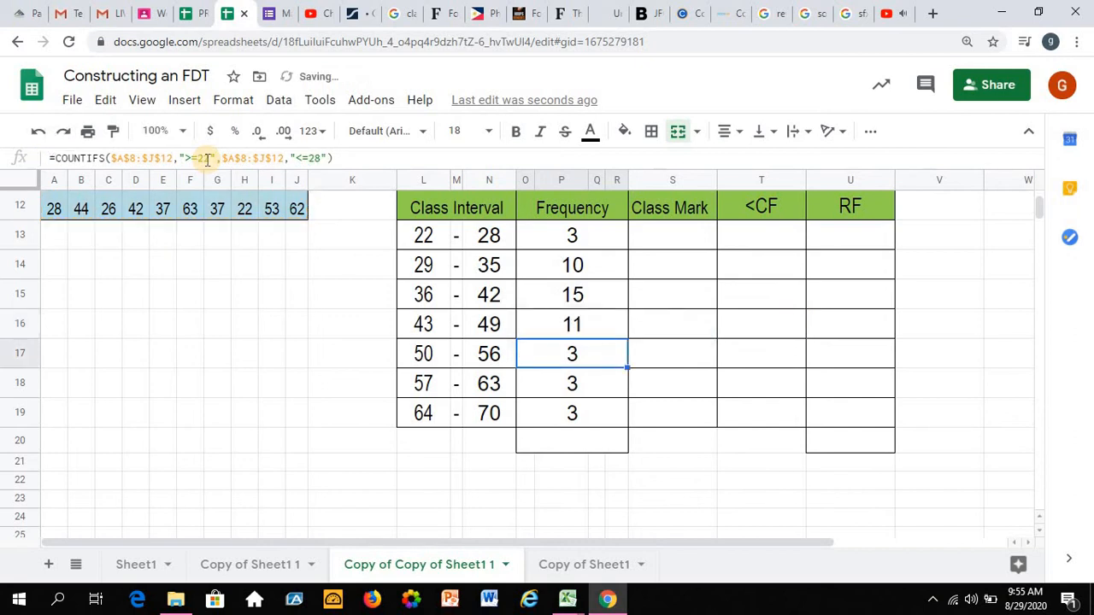
Change the COUNTIFS criteria in O17 to ">=50" and "<=56" for the 50–56 class.
{"action": "left_click", "coordinate": [206, 159]}
{"action": "key", "text": "BackSpace"}
{"action": "key", "text": "BackSpace"}
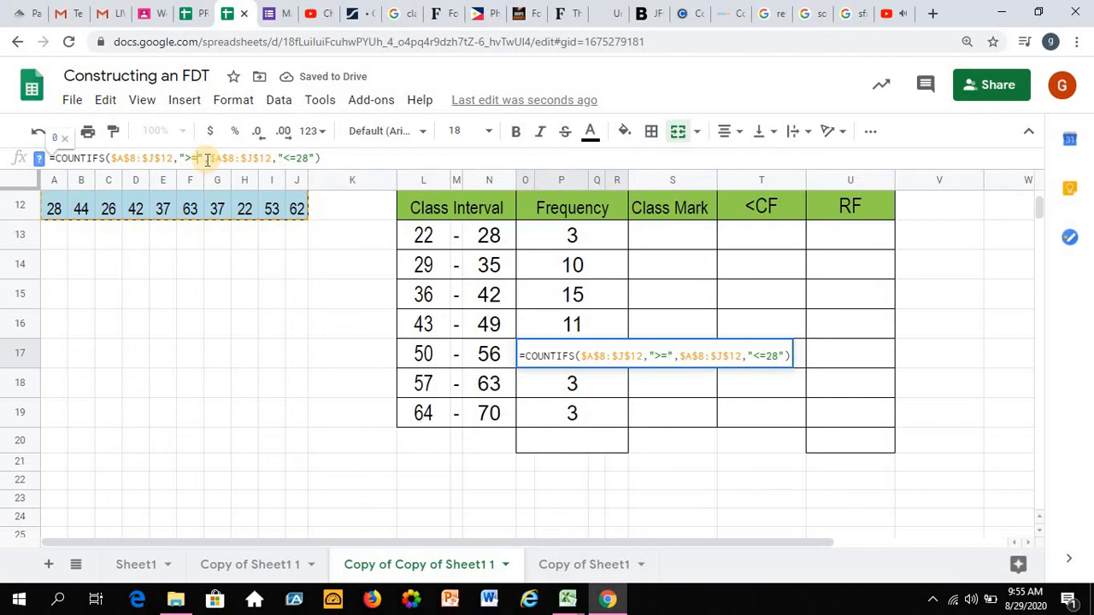
{"action": "type", "text": "50"}
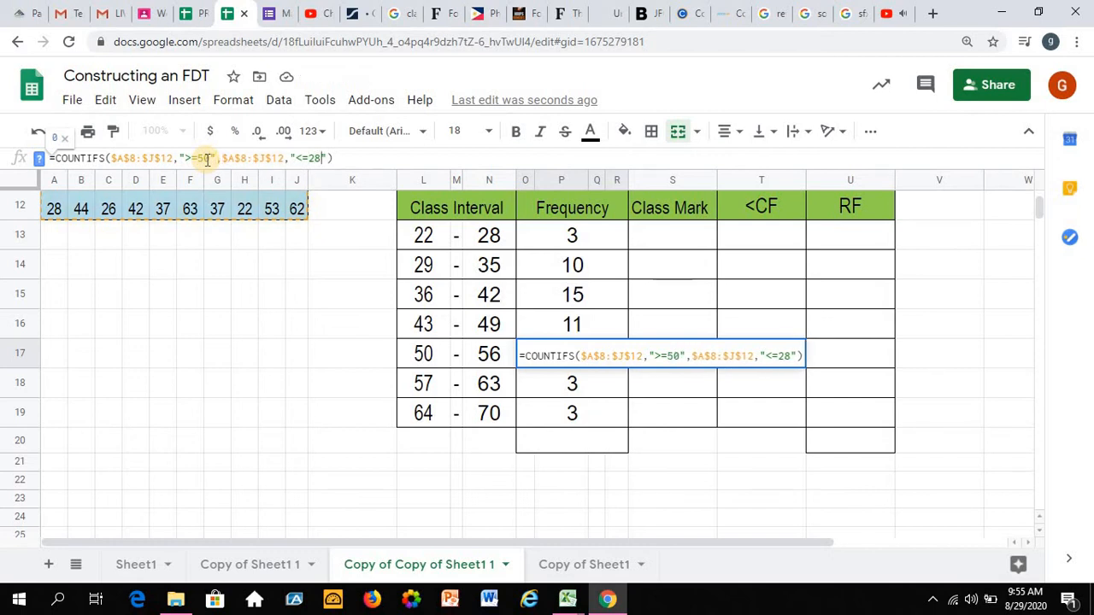
{"action": "key", "text": "BackSpace"}
{"action": "key", "text": "BackSpace"}
{"action": "type", "text": "56"}
{"action": "key", "text": "Return"}
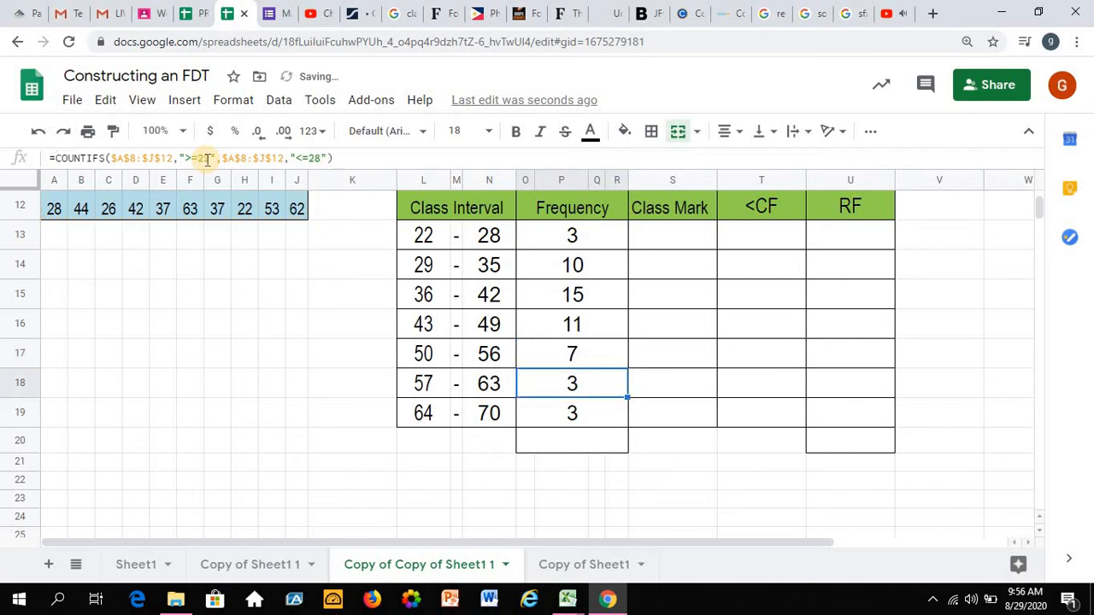
Change the COUNTIFS criteria in O18 to ">=57" and "<=63" for the 57–63 class.
{"action": "left_click", "coordinate": [207, 159]}
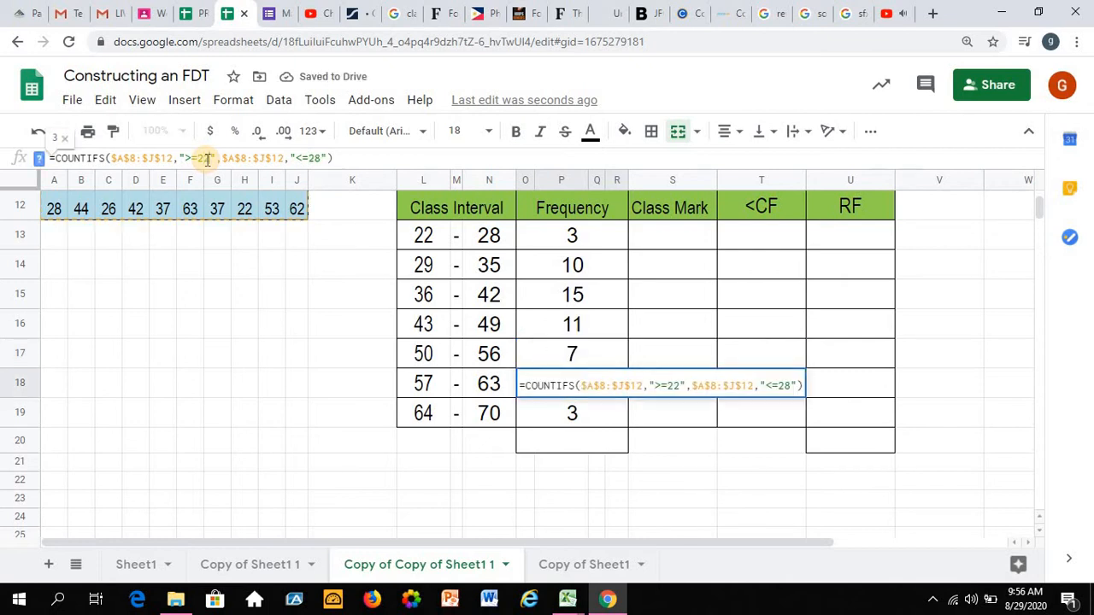
{"action": "key", "text": "BackSpace"}
{"action": "key", "text": "BackSpace"}
{"action": "type", "text": "57"}
{"action": "key", "text": "Right"}
{"action": "key", "text": "Right"}
{"action": "key", "text": "Right"}
{"action": "key", "text": "Right"}
{"action": "key", "text": "Right"}
{"action": "key", "text": "Right"}
{"action": "key", "text": "Right"}
{"action": "key", "text": "Right"}
{"action": "key", "text": "Right"}
{"action": "key", "text": "Right"}
{"action": "key", "text": "Right"}
{"action": "key", "text": "Right"}
{"action": "key", "text": "Right"}
{"action": "key", "text": "Right"}
{"action": "key", "text": "Right"}
{"action": "key", "text": "BackSpace"}
{"action": "key", "text": "BackSpace"}
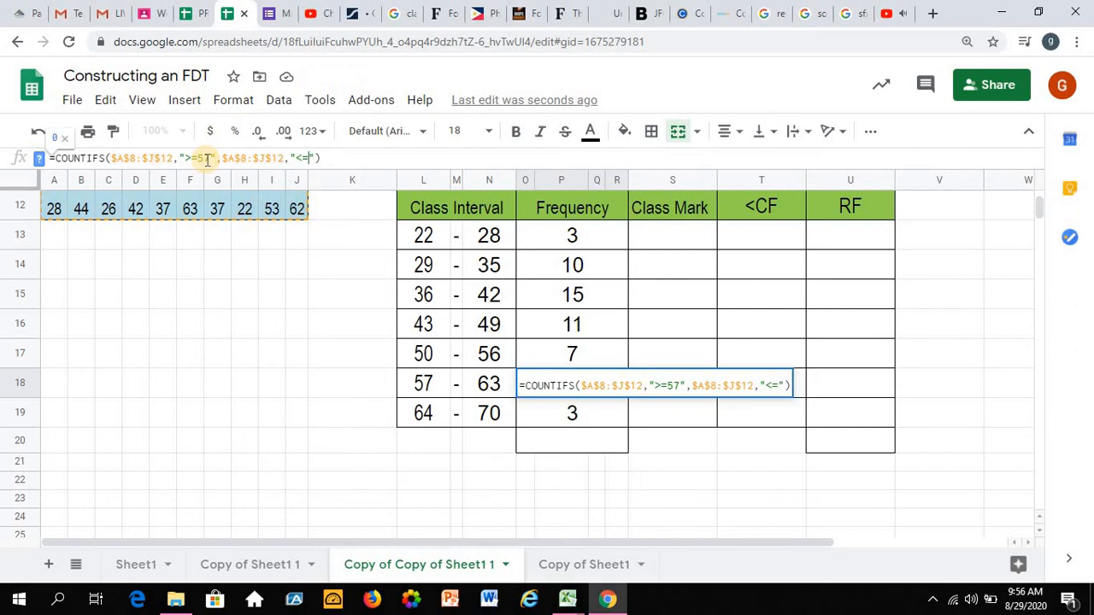
{"action": "key", "text": "Return"}
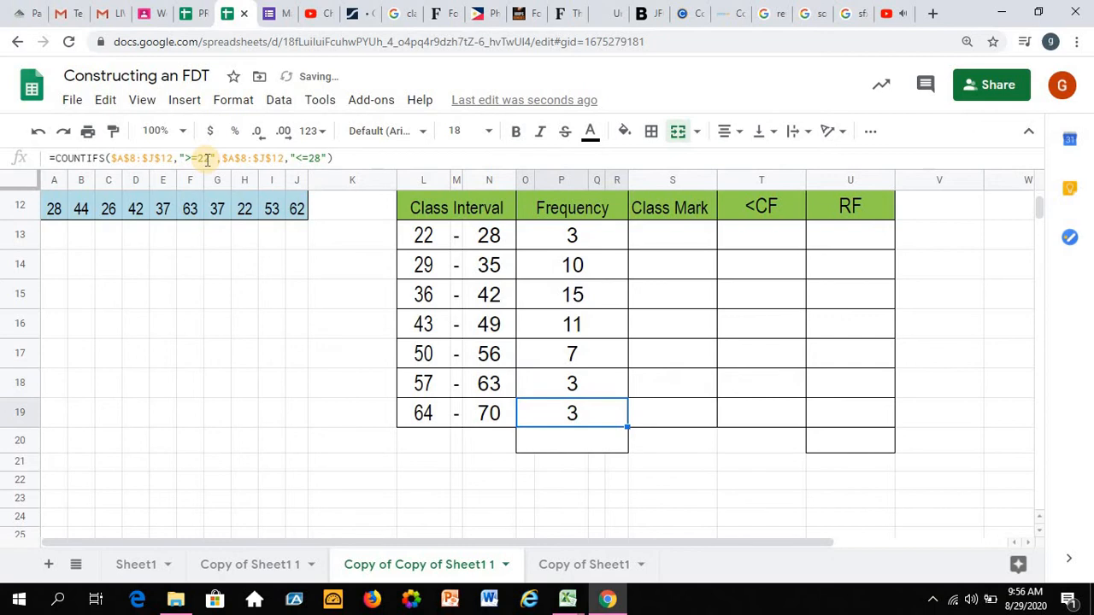
Change the COUNTIFS criteria in O19 to ">=64" and "<=70" for the 64–70 class.
{"action": "left_click", "coordinate": [206, 159]}
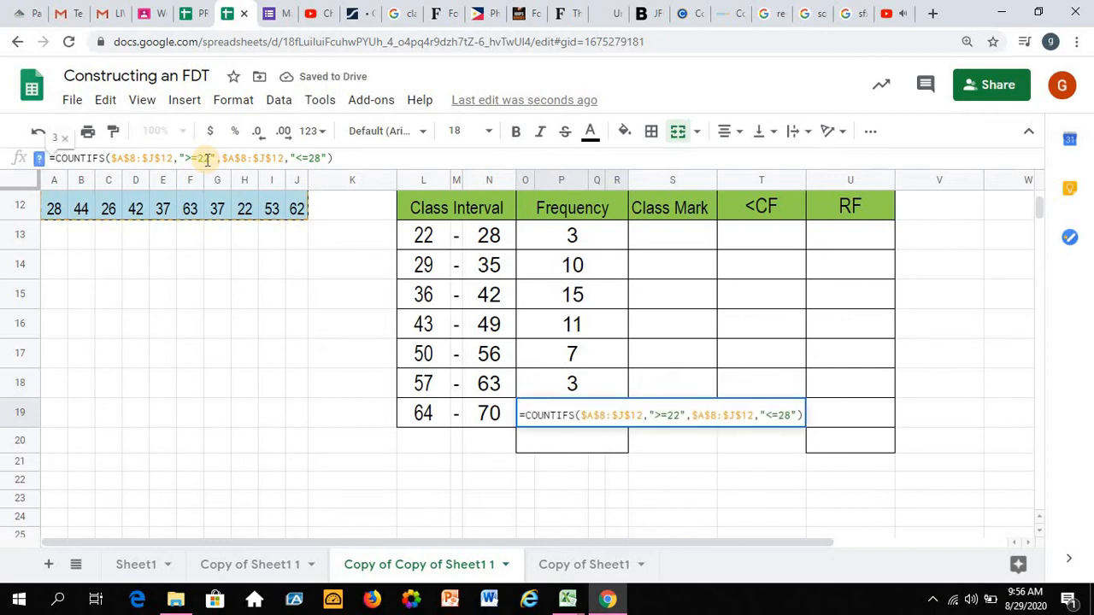
{"action": "key", "text": "BackSpace"}
{"action": "key", "text": "BackSpace"}
{"action": "type", "text": "64"}
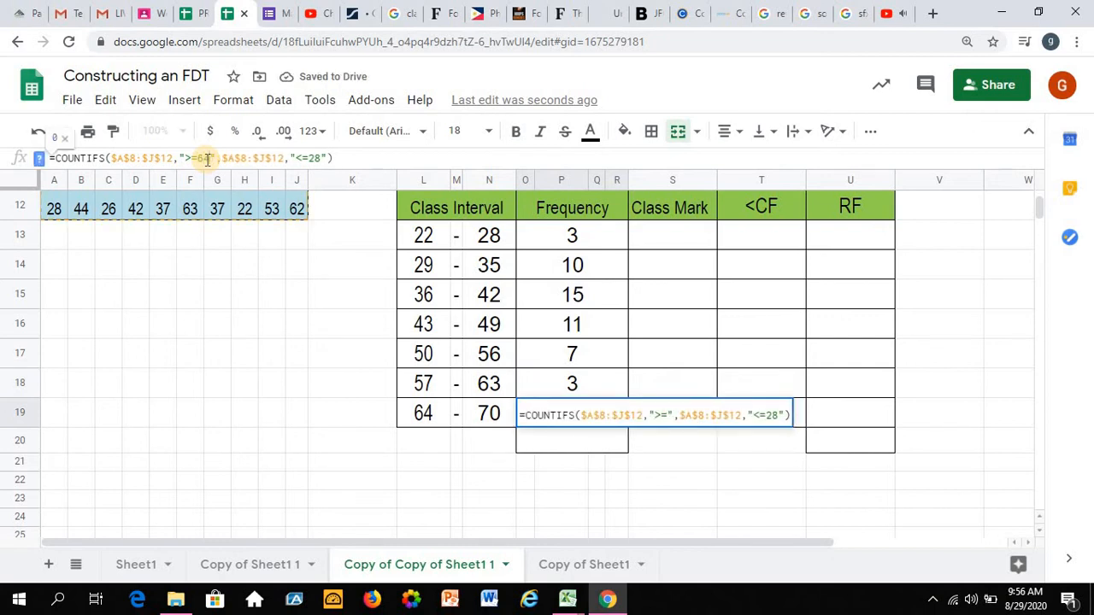
{"action": "key", "text": "Right"}
{"action": "key", "text": "Right"}
{"action": "key", "text": "Right"}
{"action": "key", "text": "Right"}
{"action": "key", "text": "Right"}
{"action": "key", "text": "Right"}
{"action": "key", "text": "Right"}
{"action": "key", "text": "Right"}
{"action": "key", "text": "Right"}
{"action": "key", "text": "Right"}
{"action": "key", "text": "Right"}
{"action": "key", "text": "Right"}
{"action": "key", "text": "Right"}
{"action": "key", "text": "Right"}
{"action": "key", "text": "Right"}
{"action": "key", "text": "Right"}
{"action": "key", "text": "Right"}
{"action": "key", "text": "Right"}
{"action": "key", "text": "Right"}
{"action": "key", "text": "Right"}
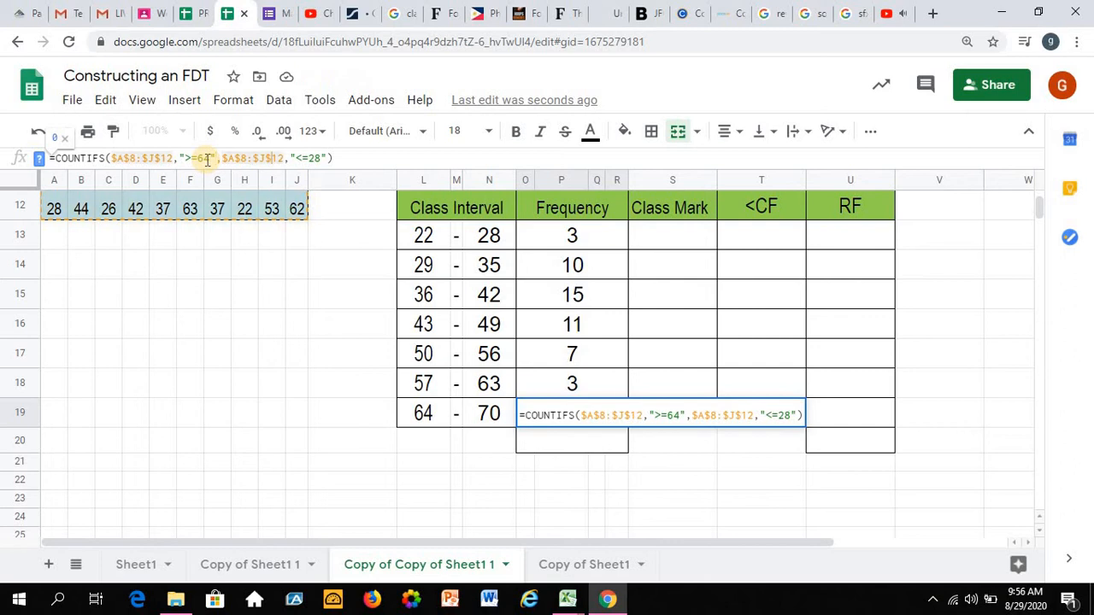
{"action": "key", "text": "BackSpace"}
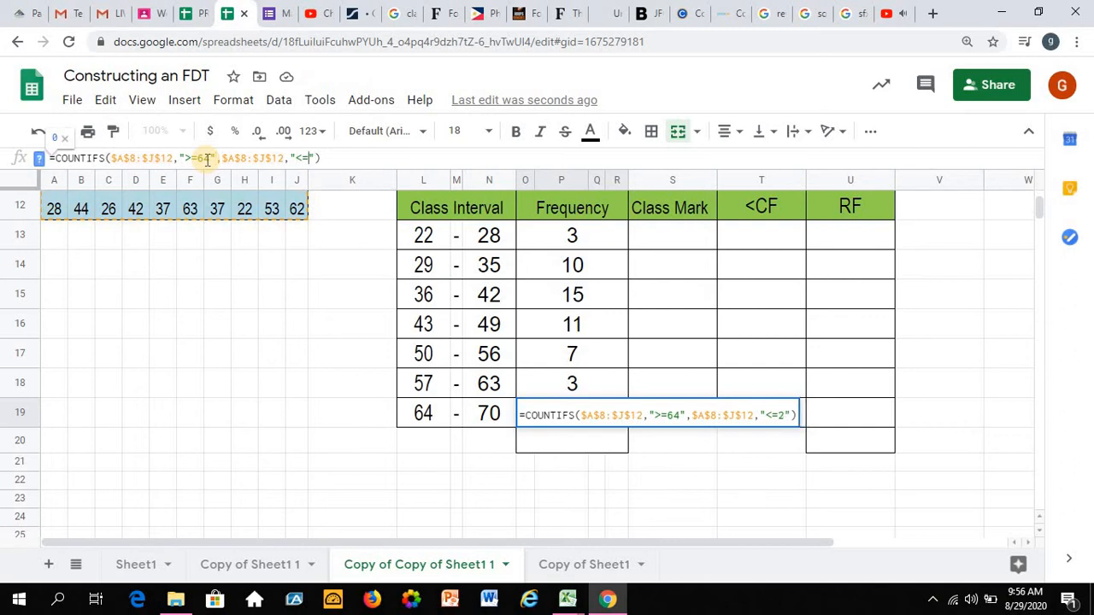
{"action": "key", "text": "Return"}
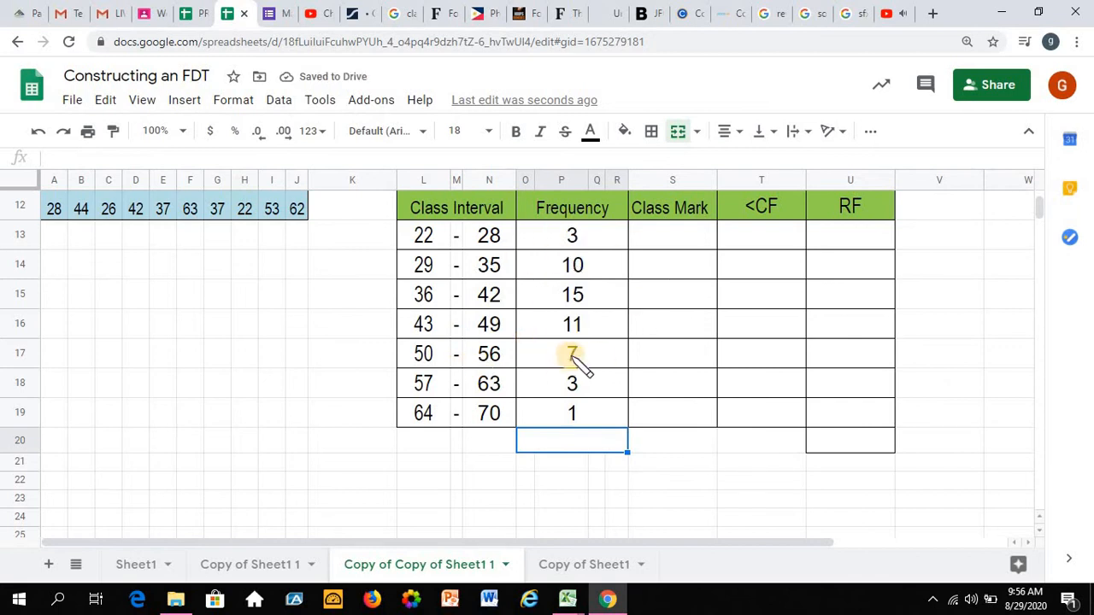
Total the Frequency column in O20 with a SUM formula over O13:R19.
{"action": "type", "text": "="}
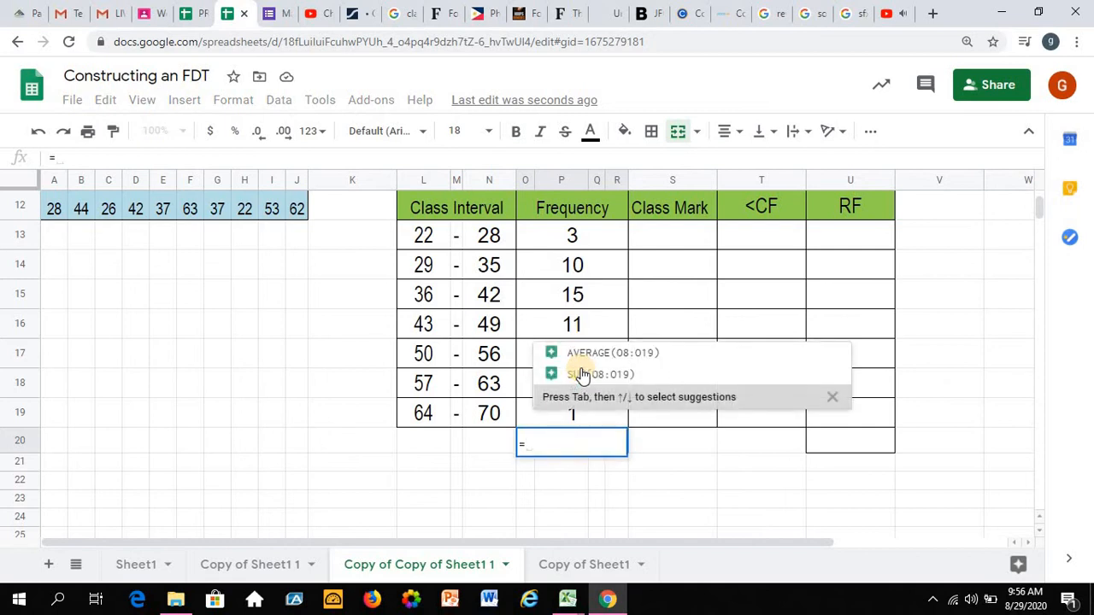
{"action": "type", "text": "su"}
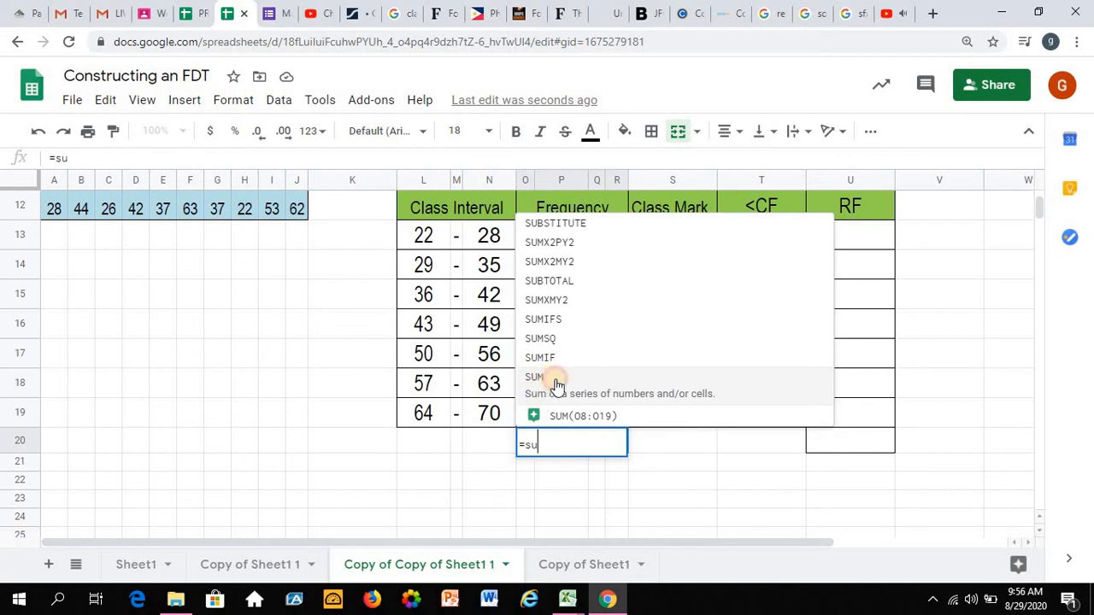
{"action": "left_click", "coordinate": [544, 381]}
{"action": "left_click_drag", "start_coordinate": [594, 417], "coordinate": [596, 420]}
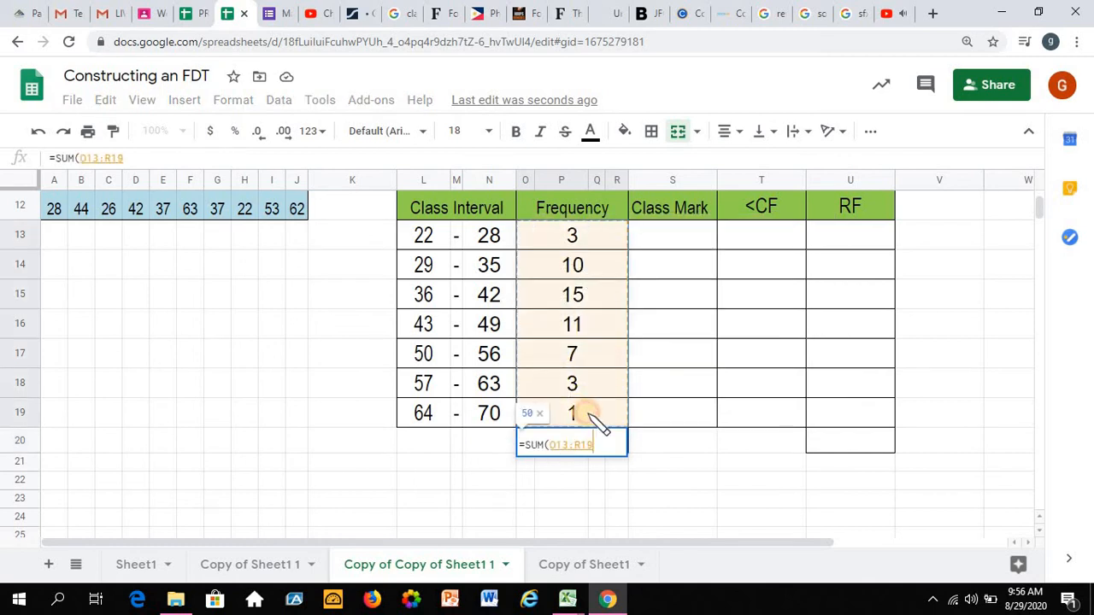
{"action": "key", "text": "Return"}
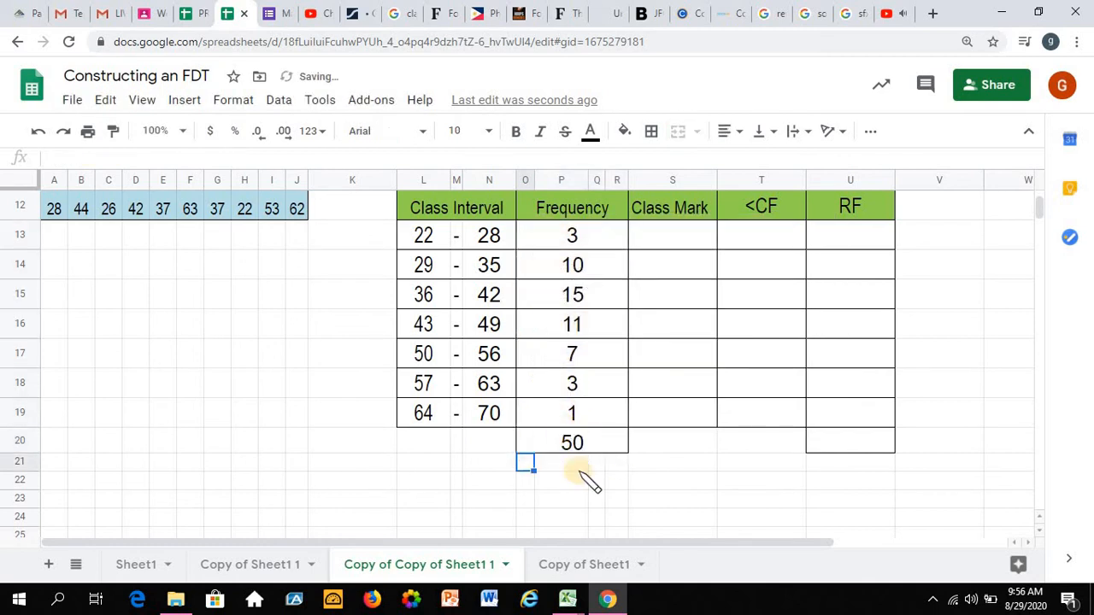
Compute the first class mark in S13 with an AVERAGE formula over L13:N13.
{"action": "scroll", "coordinate": [575, 434], "scroll_direction": "up", "scroll_amount": 1}
{"action": "scroll", "coordinate": [572, 427], "scroll_direction": "up", "scroll_amount": 2}
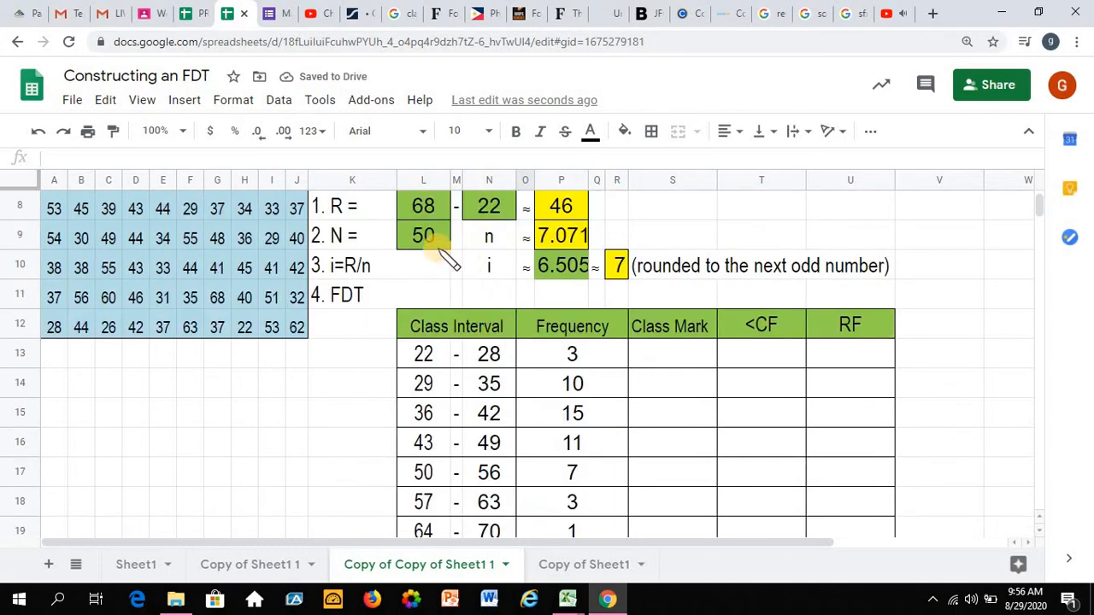
{"action": "scroll", "coordinate": [635, 464], "scroll_direction": "down", "scroll_amount": 2}
{"action": "left_click", "coordinate": [671, 275]}
{"action": "left_click", "coordinate": [667, 290]}
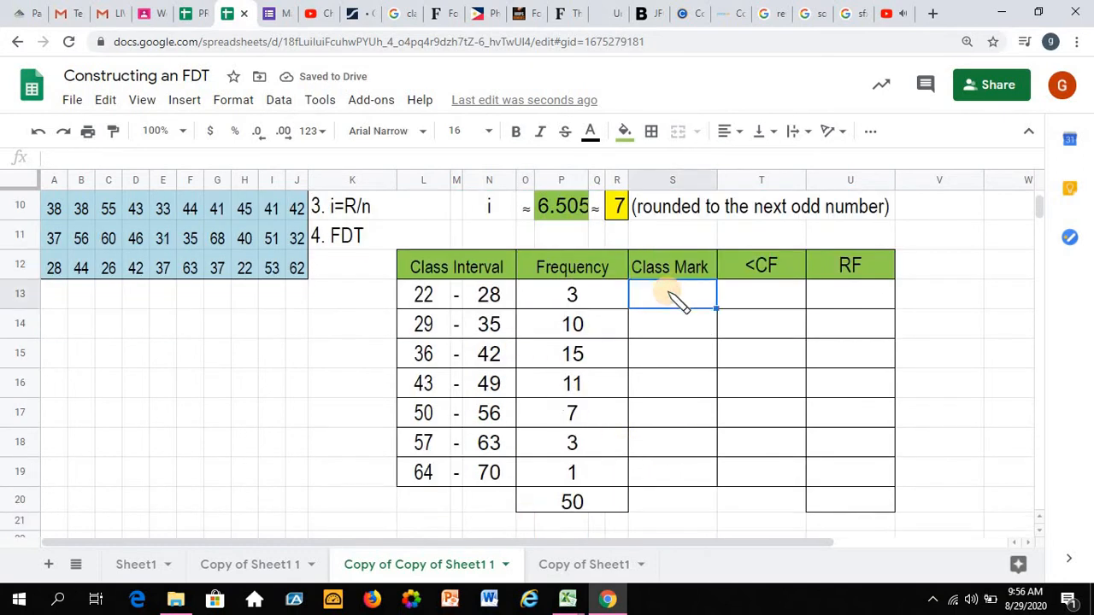
{"action": "type", "text": "="}
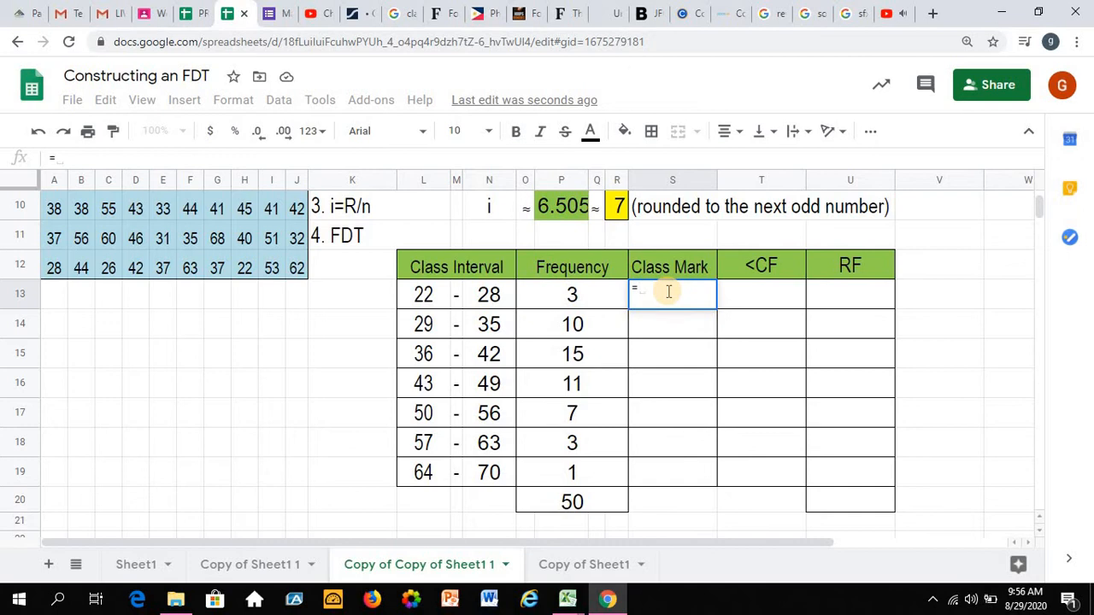
{"action": "type", "text": "av"}
{"action": "left_click", "coordinate": [674, 242]}
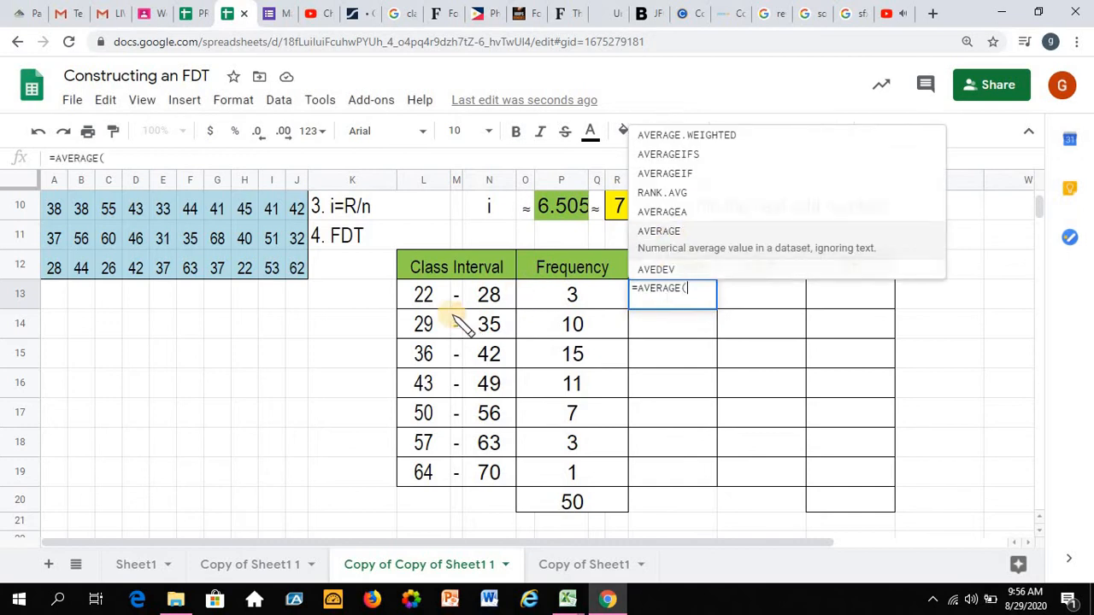
{"action": "left_click_drag", "start_coordinate": [419, 294], "coordinate": [489, 294]}
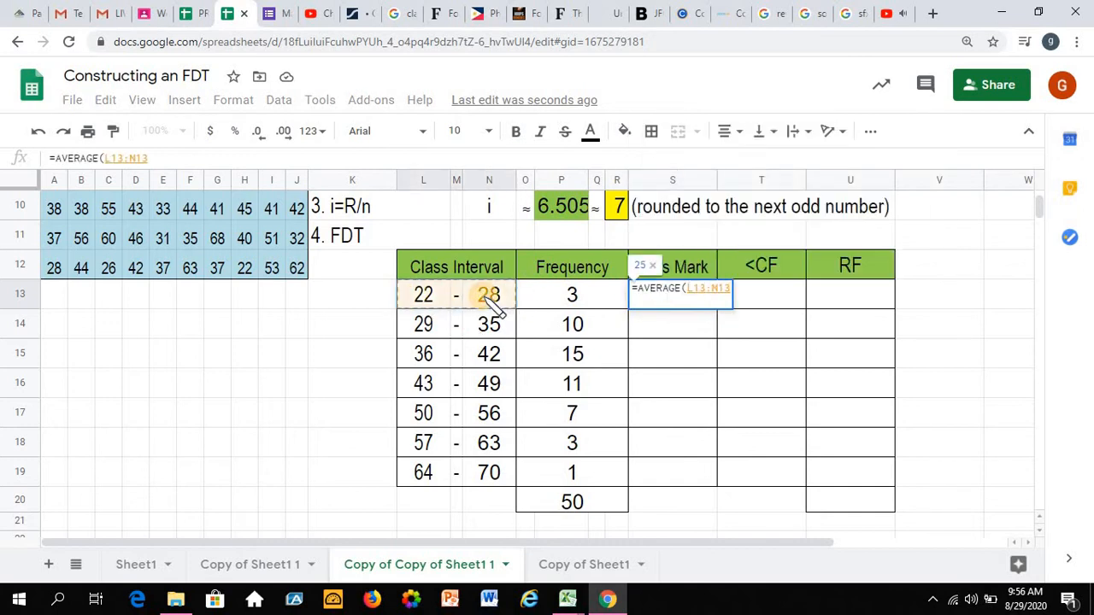
{"action": "key", "text": "Return"}
Set the class mark in S13 to font size 18 and fill its formula down through S19.
{"action": "left_click", "coordinate": [664, 299]}
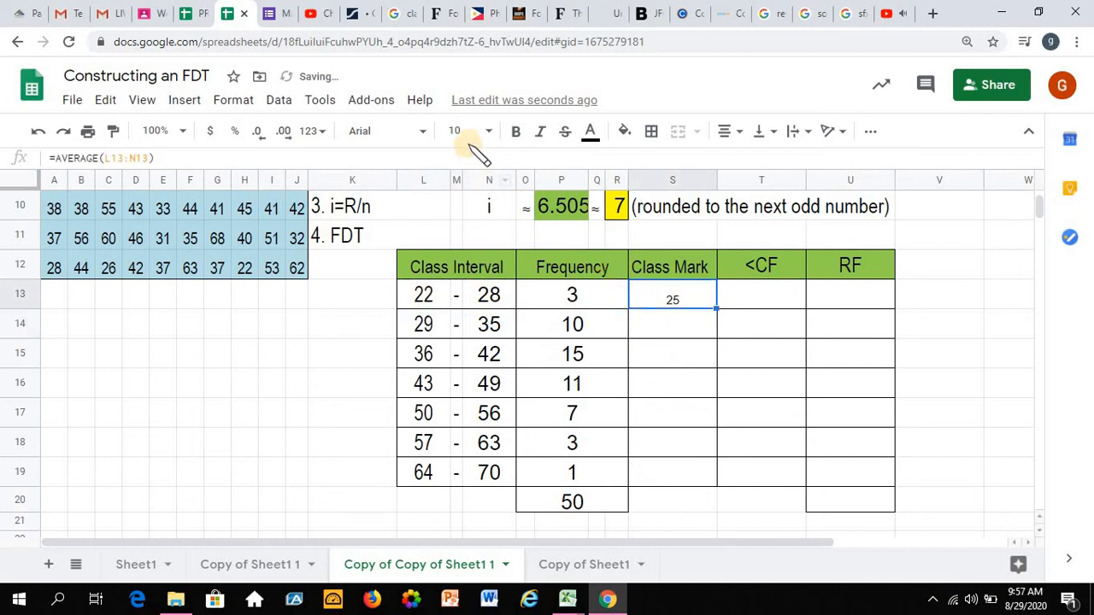
{"action": "left_click", "coordinate": [489, 135]}
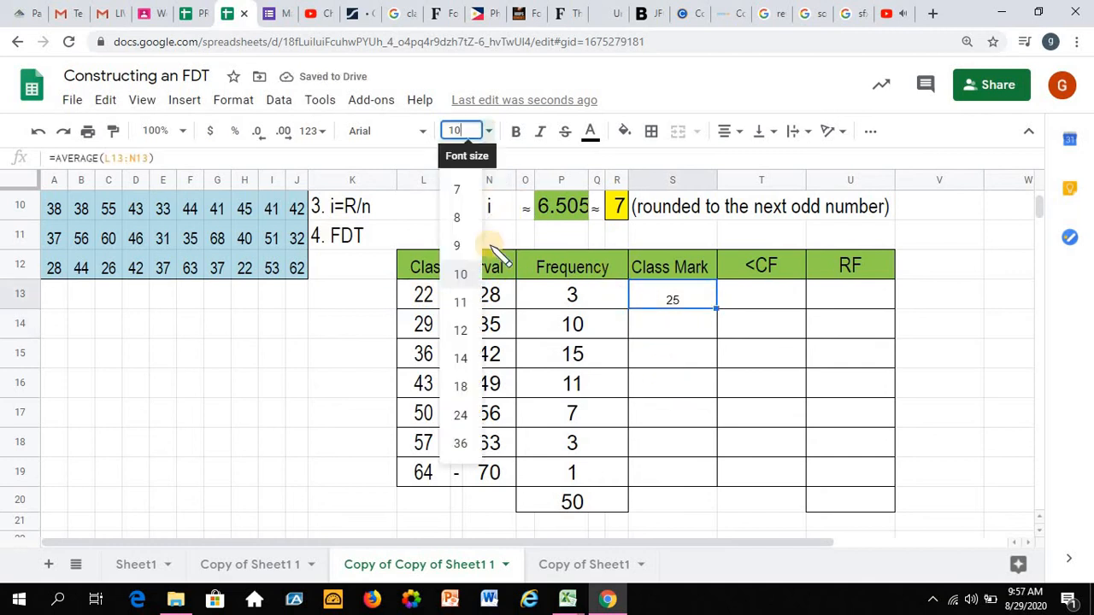
{"action": "left_click", "coordinate": [479, 398]}
{"action": "left_click_drag", "start_coordinate": [716, 360], "coordinate": [752, 466]}
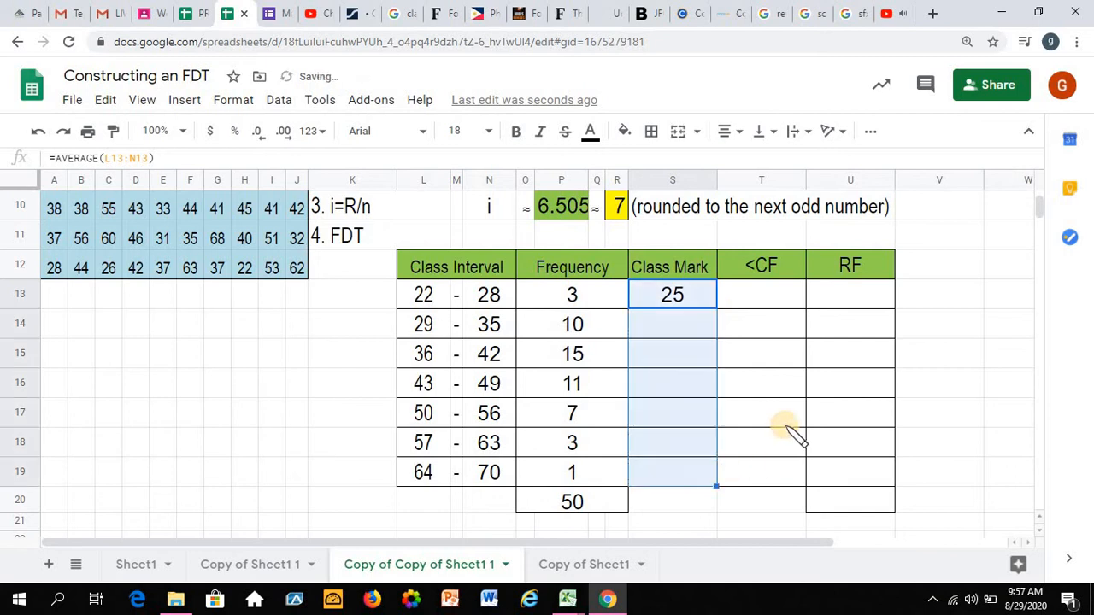
Enter =O13 in T13 as the first <CF value and set its font size to 18.
{"action": "left_click", "coordinate": [779, 302]}
{"action": "type", "text": "="}
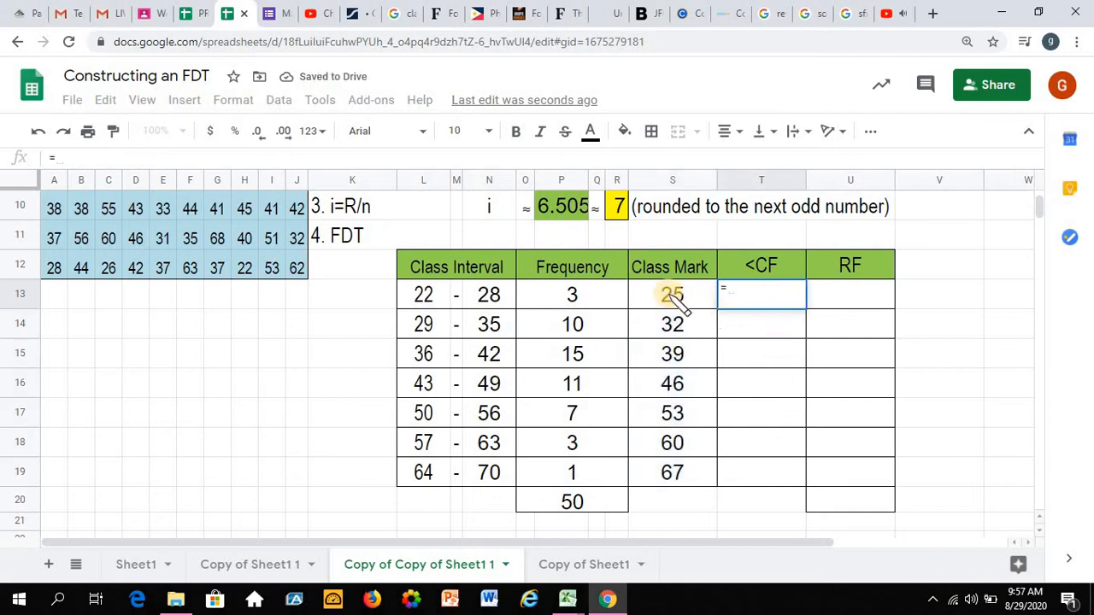
{"action": "left_click", "coordinate": [586, 292]}
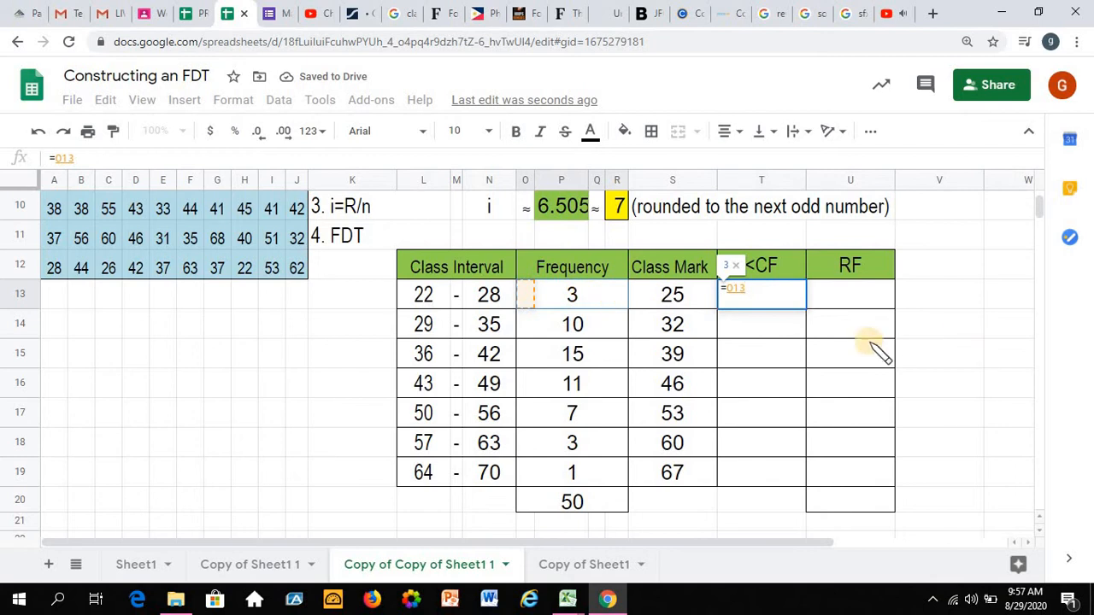
{"action": "key", "text": "Return"}
{"action": "left_click", "coordinate": [760, 294]}
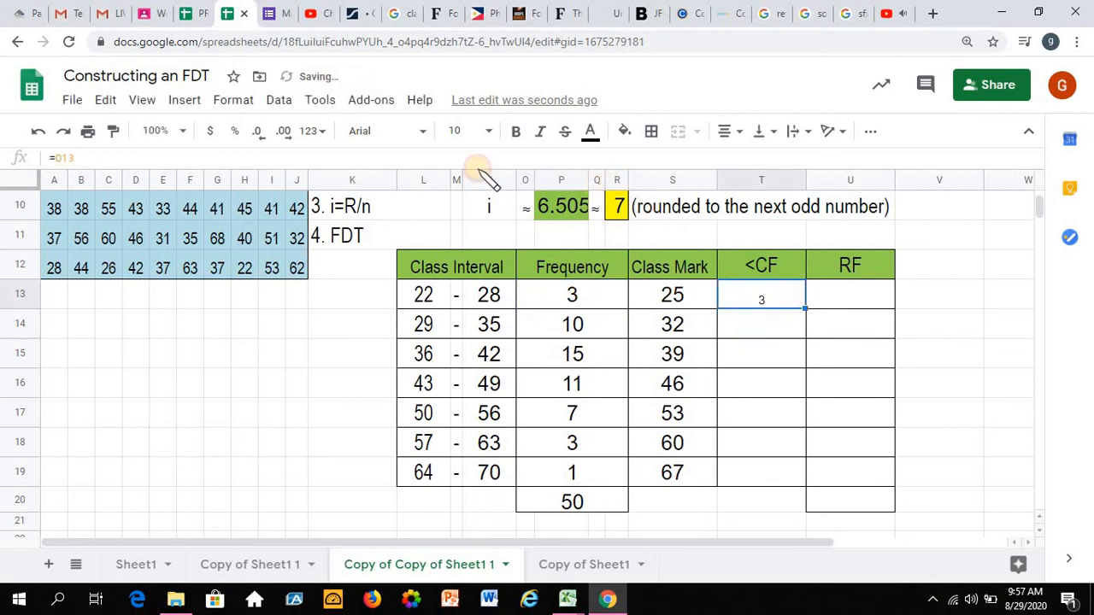
{"action": "left_click", "coordinate": [479, 130]}
{"action": "left_click", "coordinate": [461, 386]}
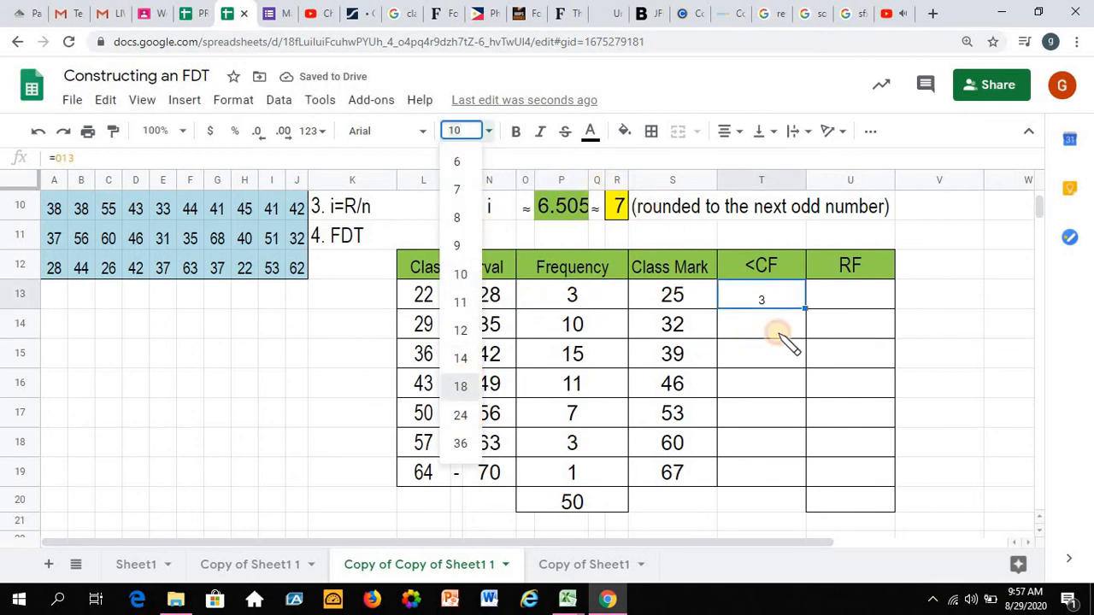
Enter =T13+O14 in T14 as the <CF formula for the 29–35 class.
{"action": "left_click", "coordinate": [776, 323]}
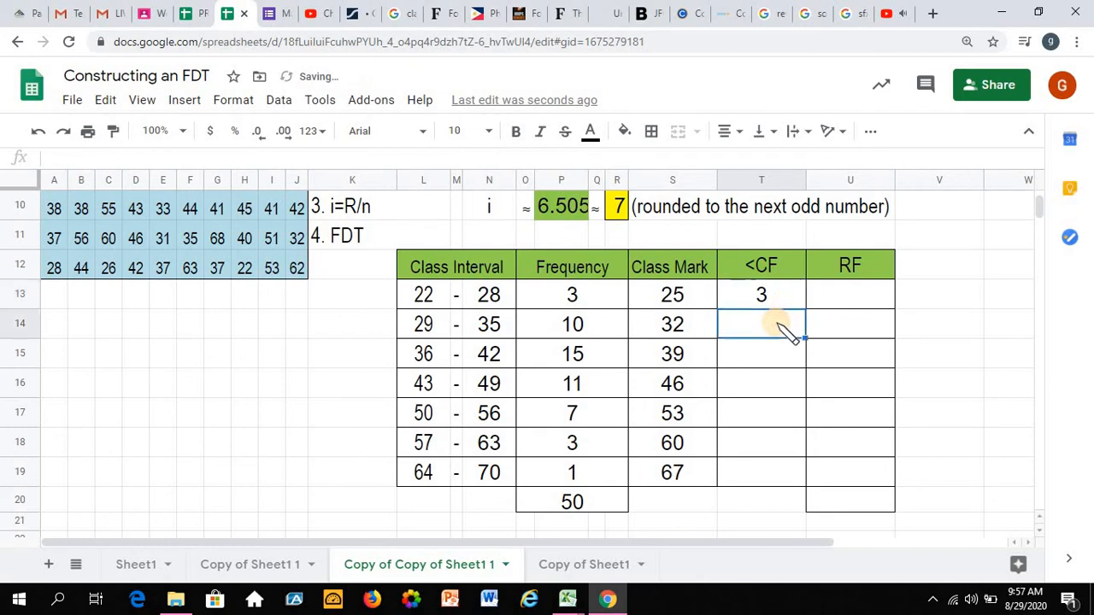
{"action": "type", "text": "="}
{"action": "left_click", "coordinate": [771, 295]}
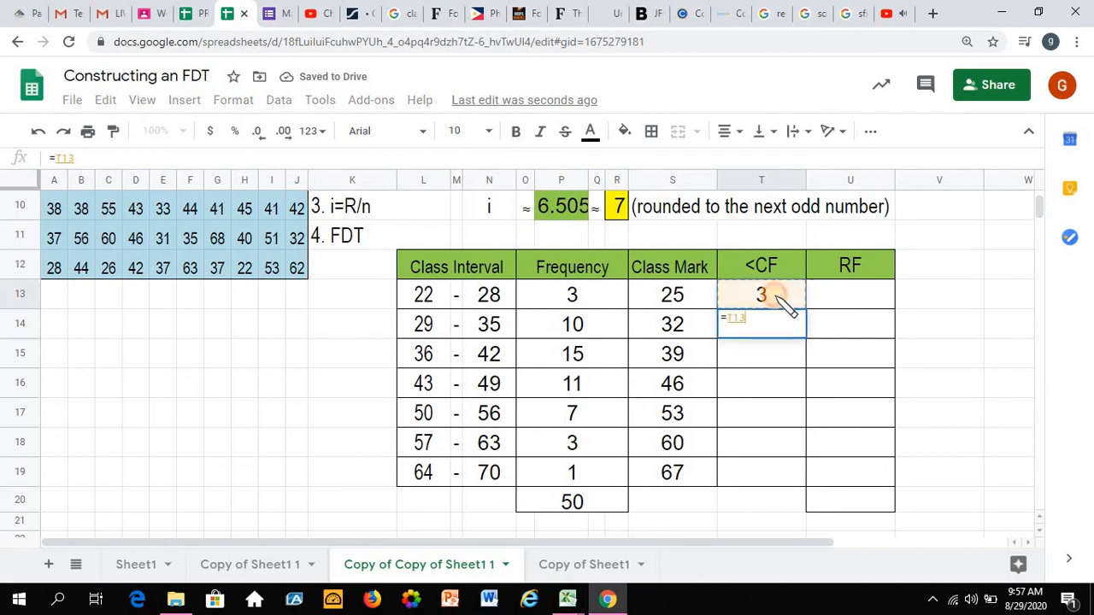
{"action": "type", "text": "+"}
{"action": "left_click", "coordinate": [577, 323]}
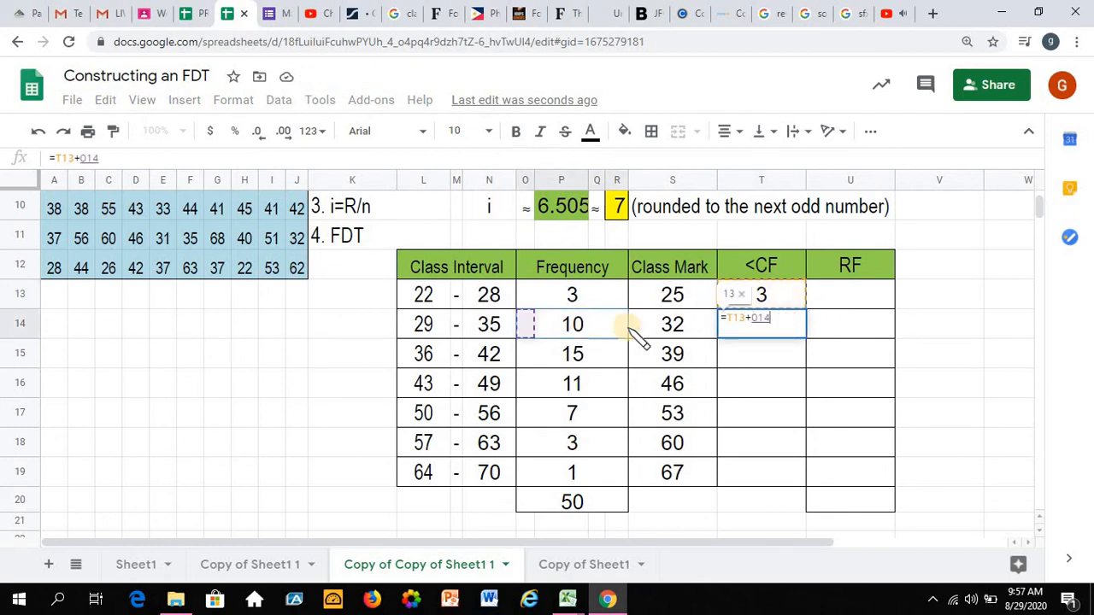
{"action": "key", "text": "Return"}
Set T14 to font size 18 and fill its cumulative frequency formula down through T19.
{"action": "key", "text": "Up"}
{"action": "left_click", "coordinate": [478, 131]}
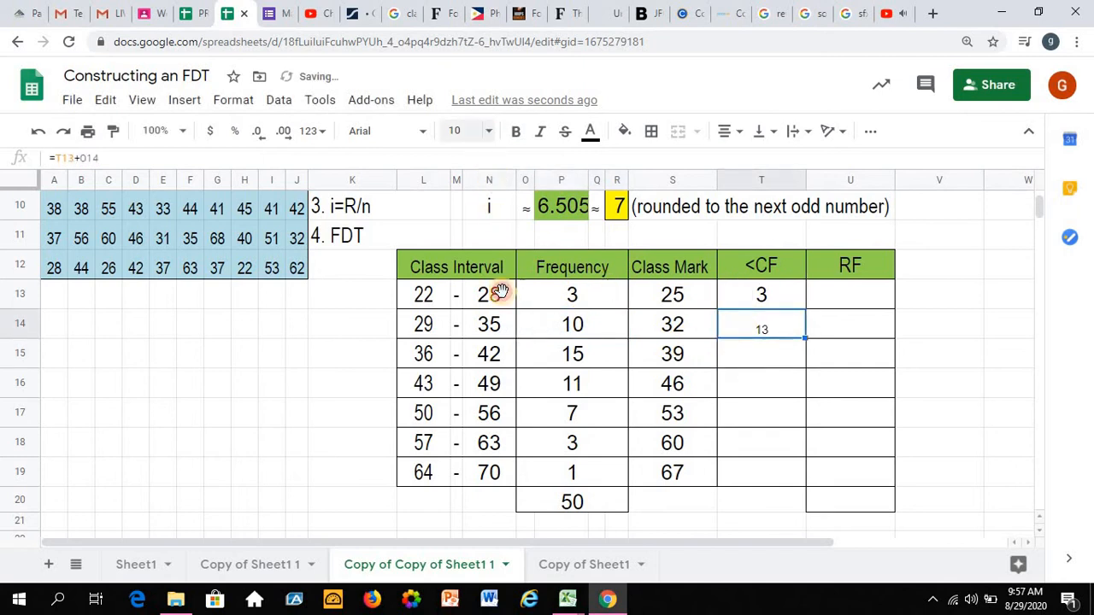
{"action": "left_click", "coordinate": [469, 389]}
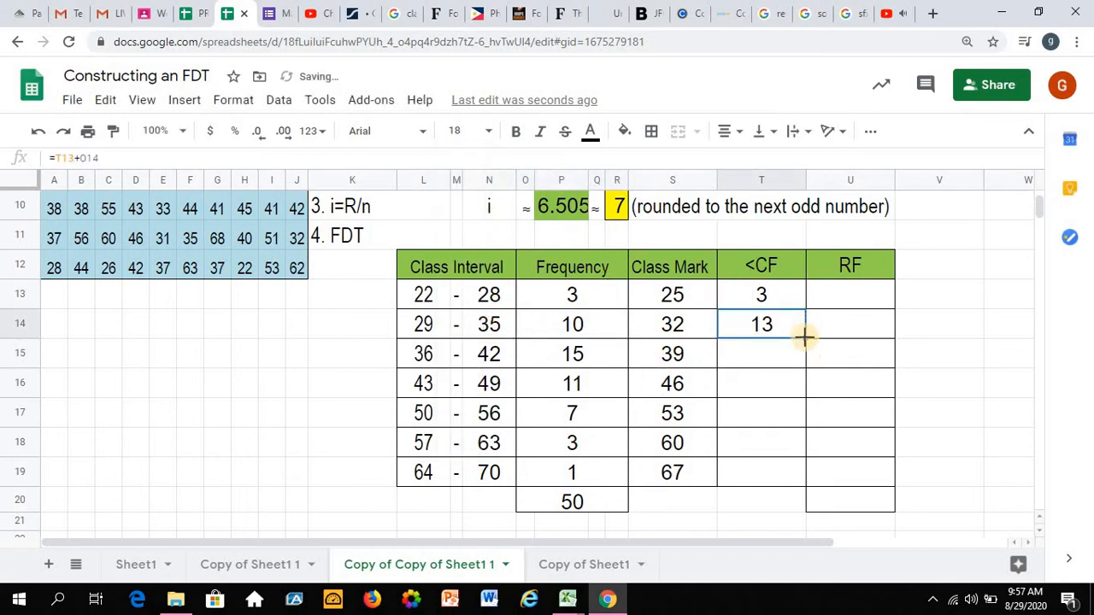
{"action": "left_click_drag", "start_coordinate": [808, 379], "coordinate": [810, 475]}
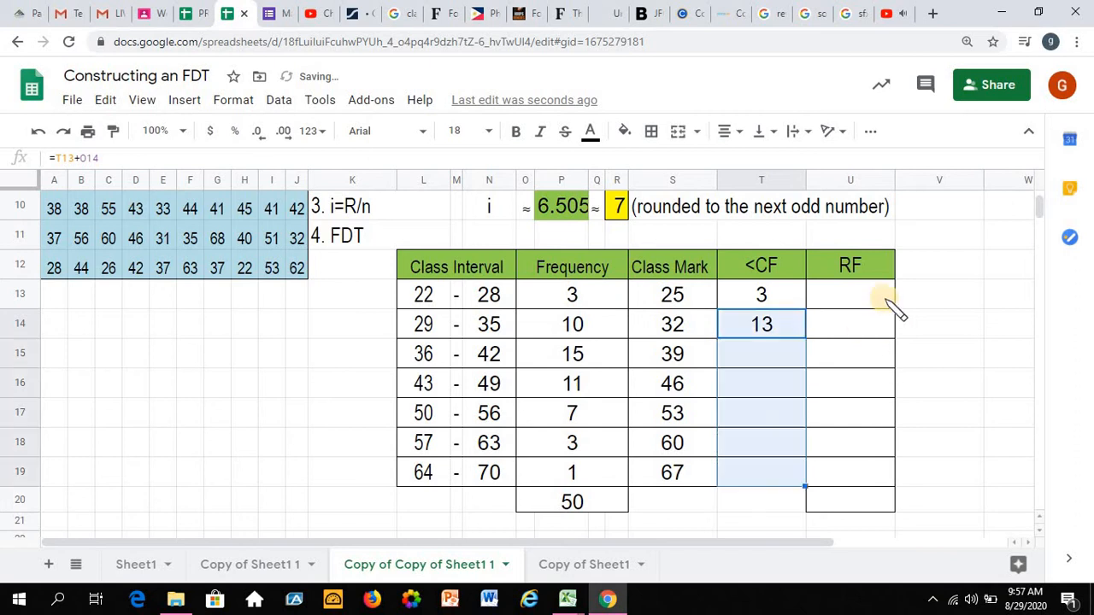
Enter =O13/50 in U13 as the relative frequency of the 22–28 class.
{"action": "left_click", "coordinate": [857, 299]}
{"action": "type", "text": "="}
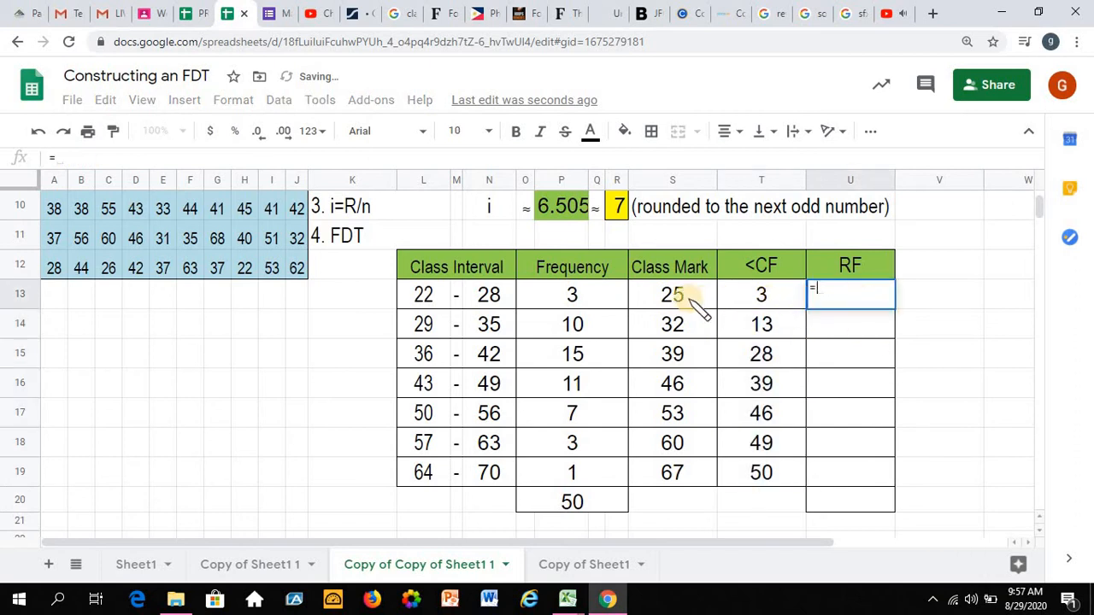
{"action": "left_click", "coordinate": [679, 299]}
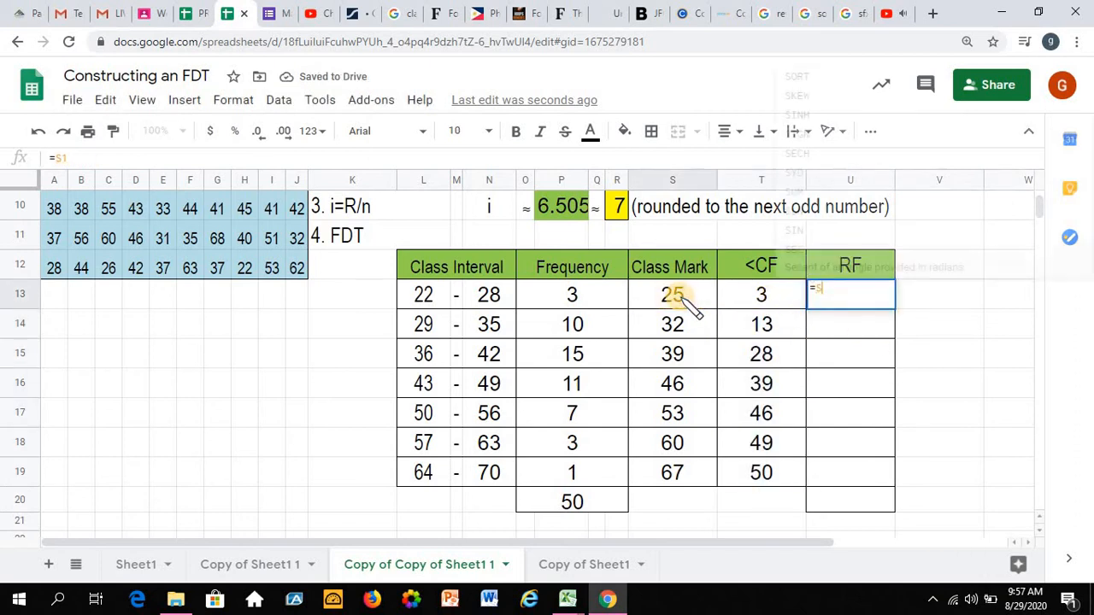
{"action": "left_click", "coordinate": [597, 297]}
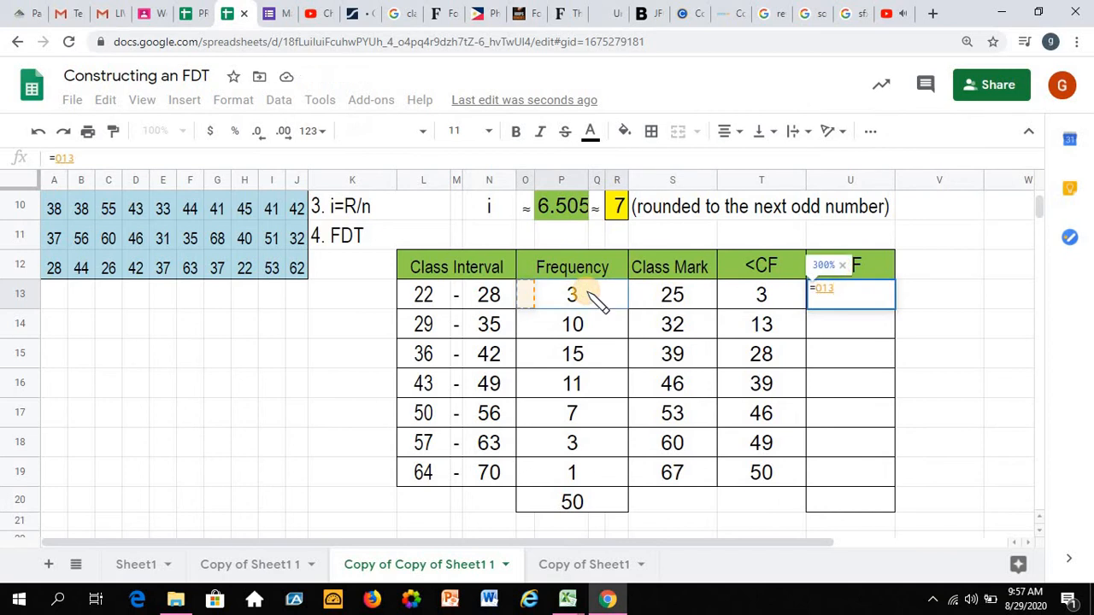
{"action": "type", "text": "/50"}
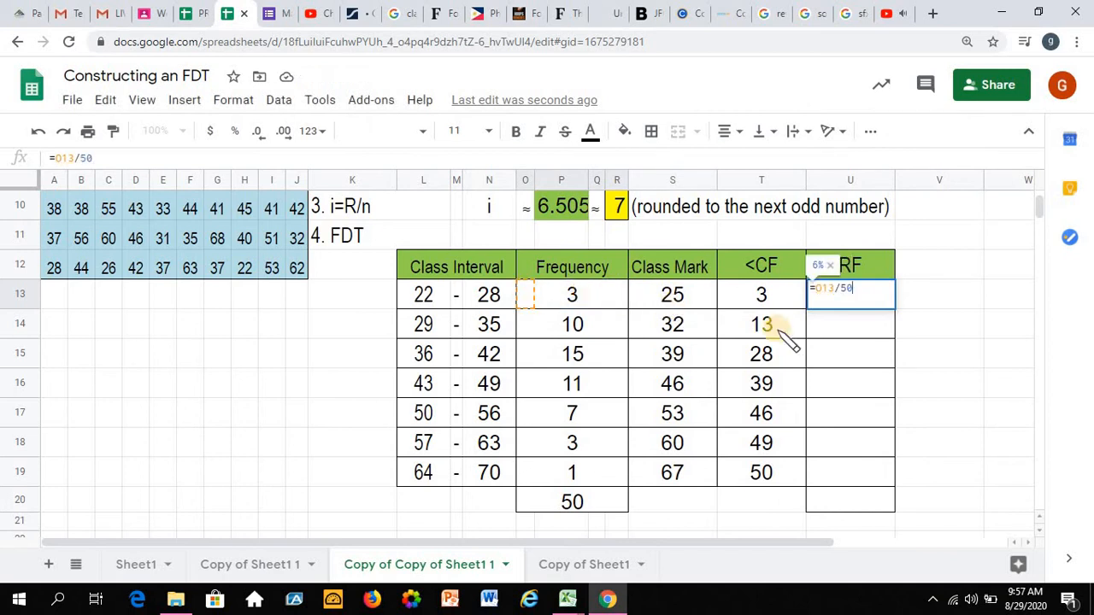
{"action": "key", "text": "Return"}
{"action": "left_click", "coordinate": [850, 295]}
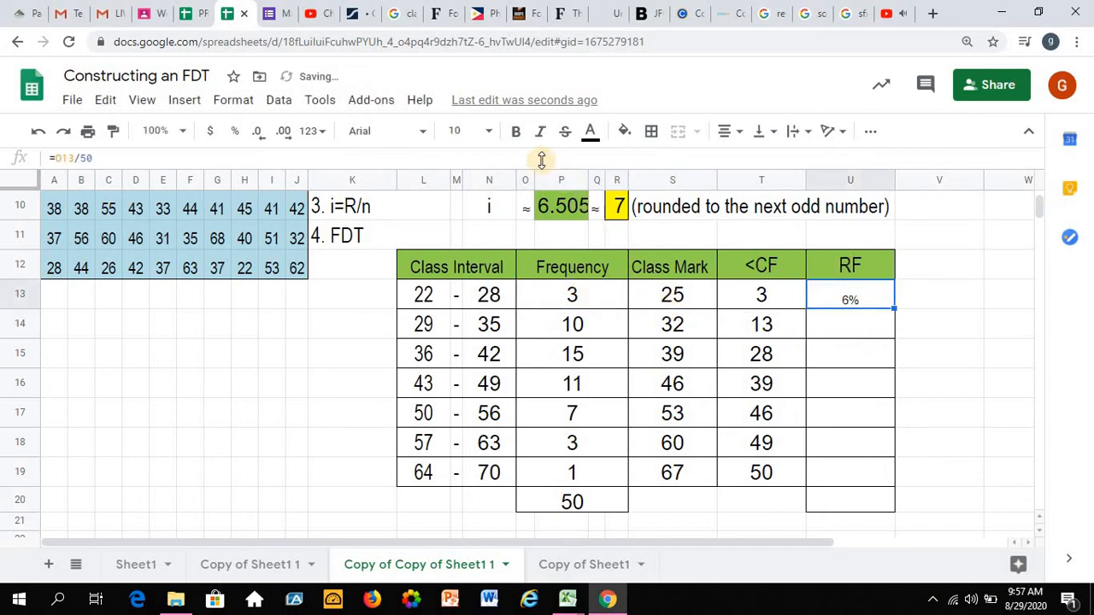
Set U13 to font size 18 and fill its relative frequency formula down through U19.
{"action": "left_click", "coordinate": [479, 131]}
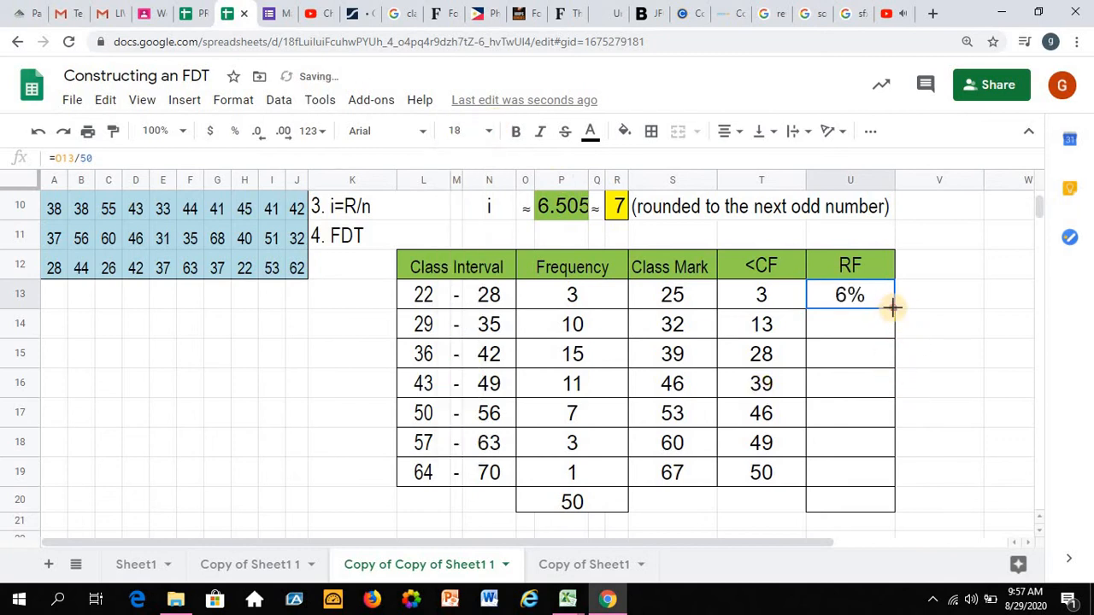
{"action": "left_click_drag", "start_coordinate": [895, 473], "coordinate": [857, 507]}
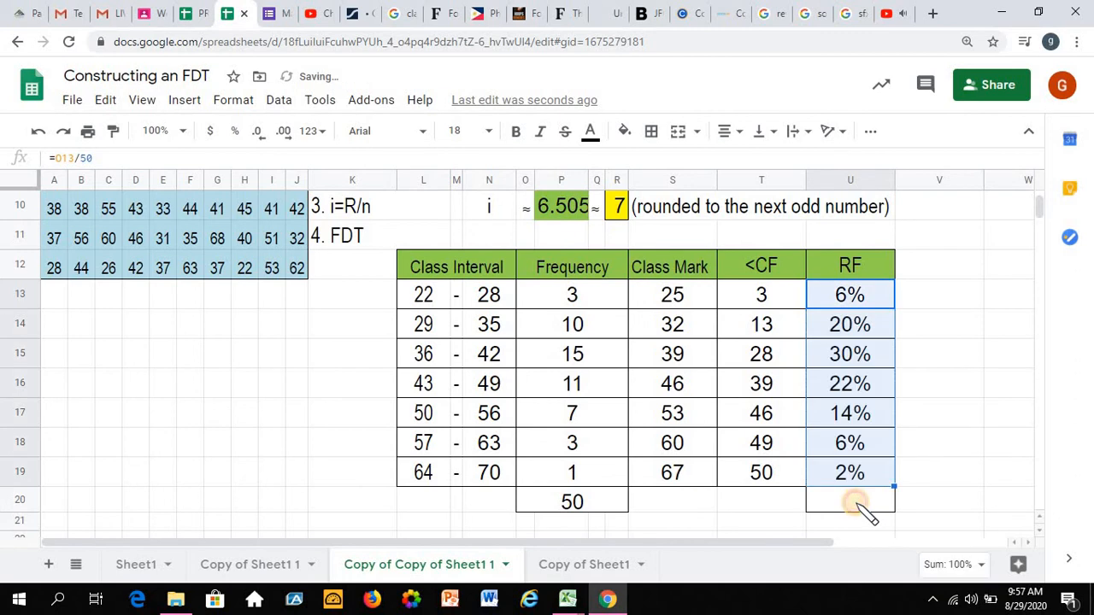
Enter =SUM(U13:U19) in U20 as the total of the RF column.
{"action": "left_click", "coordinate": [863, 505]}
{"action": "type", "text": "="}
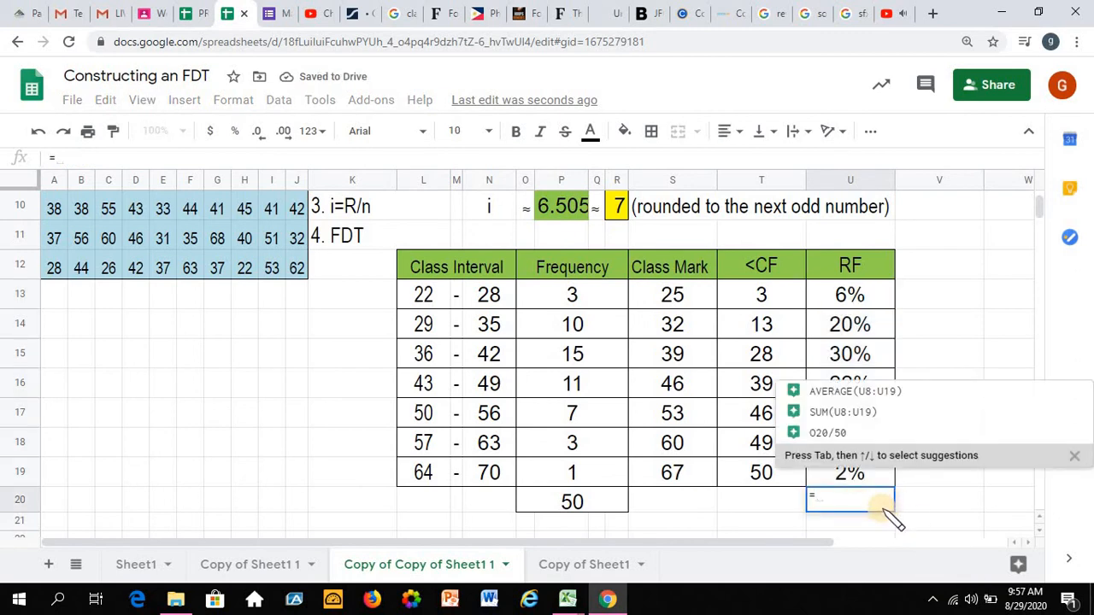
{"action": "type", "text": "SUM("}
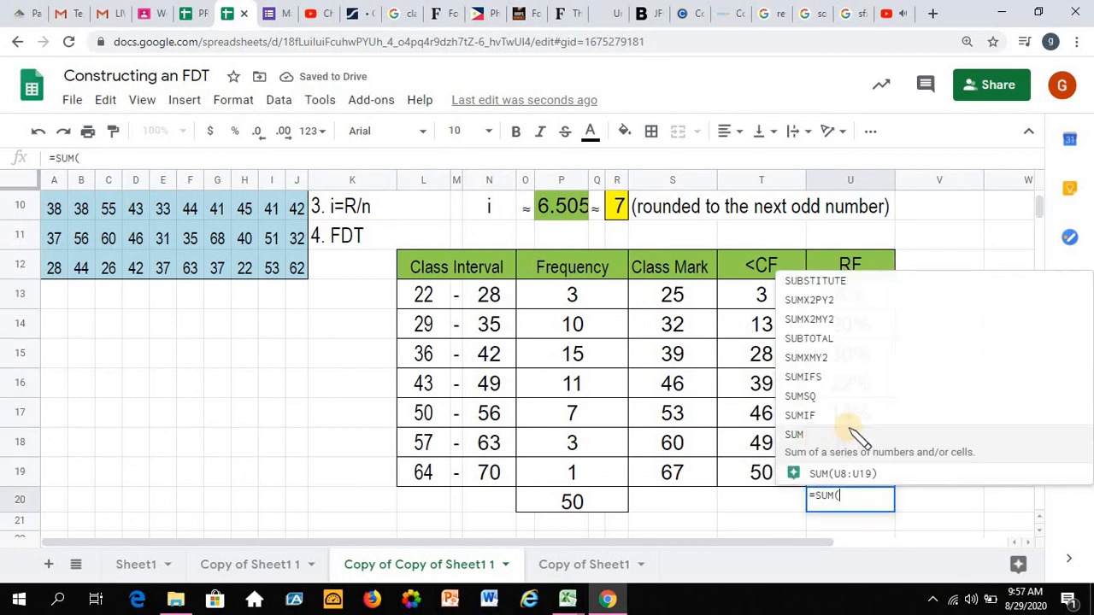
{"action": "left_click_drag", "start_coordinate": [854, 295], "coordinate": [878, 494]}
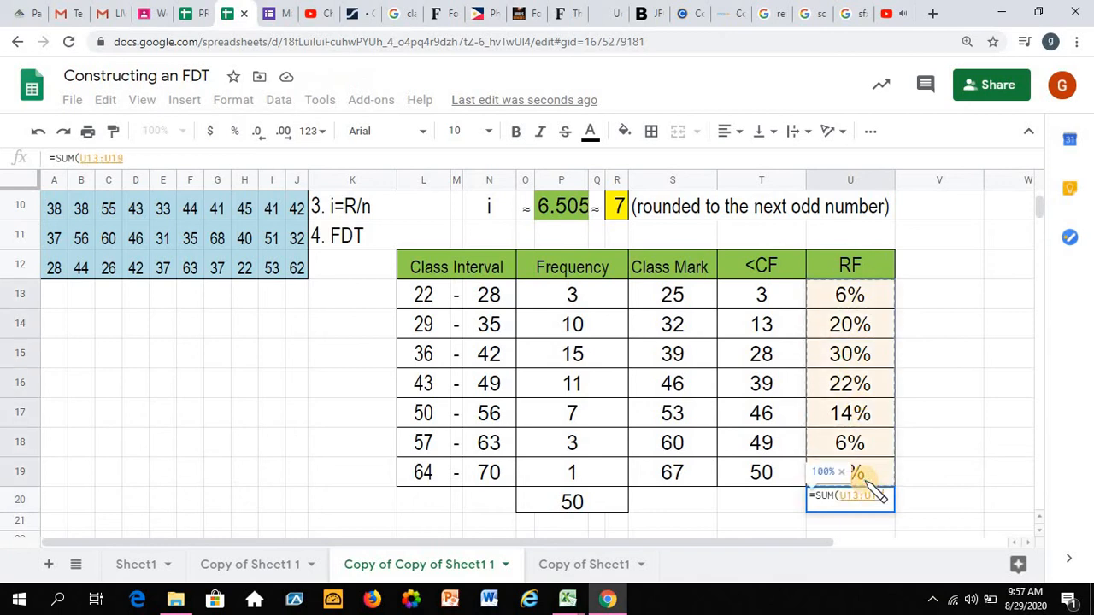
{"action": "key", "text": "Return"}
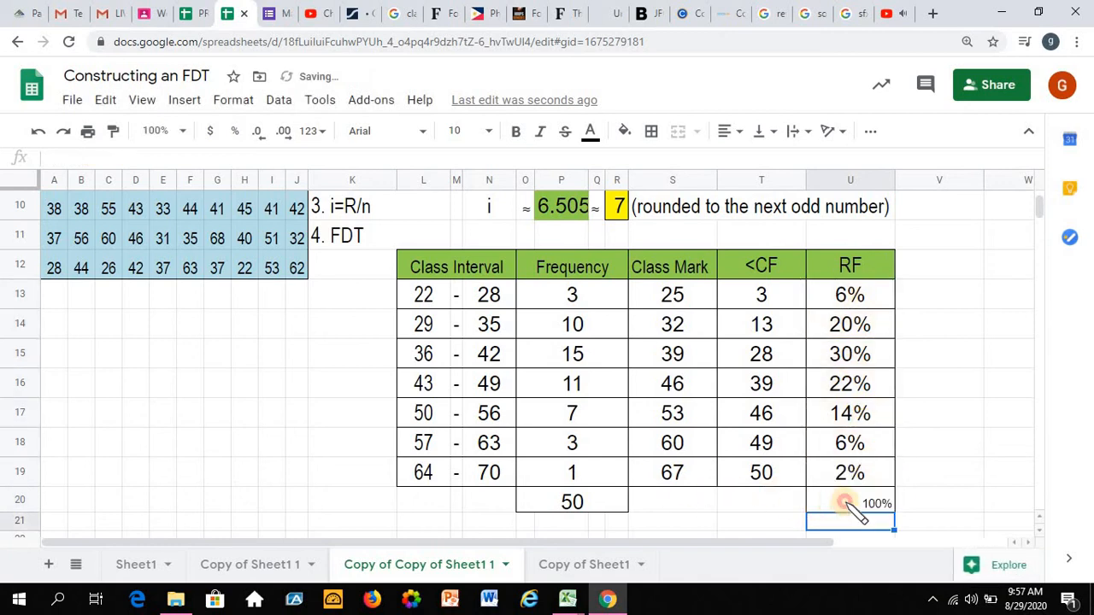
Set the RF total in U20 to font size 18 and center it horizontally.
{"action": "left_click", "coordinate": [465, 131]}
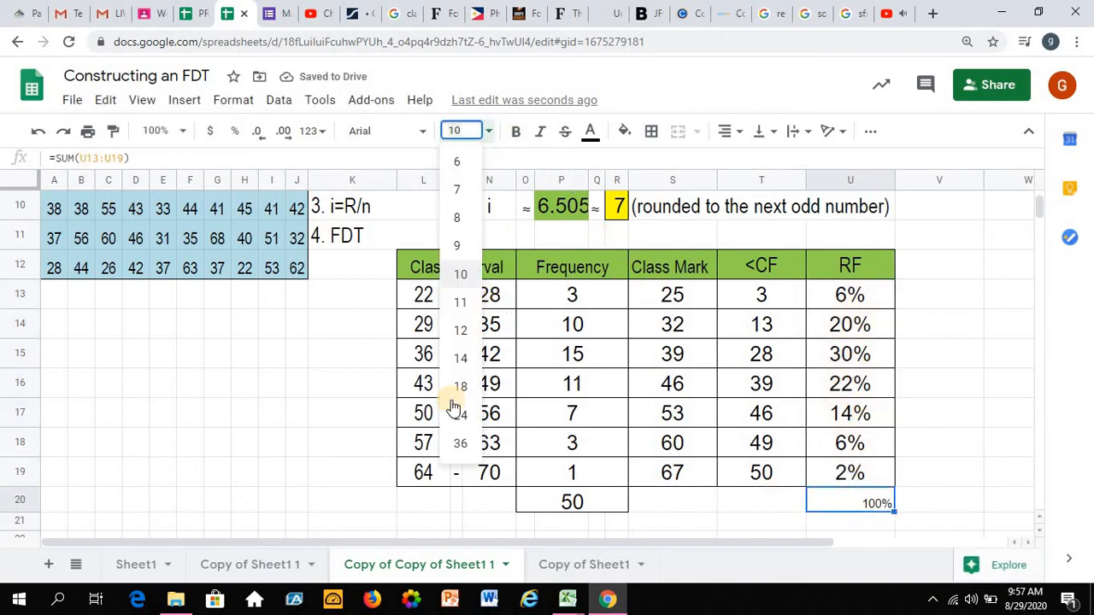
{"action": "left_click", "coordinate": [459, 389]}
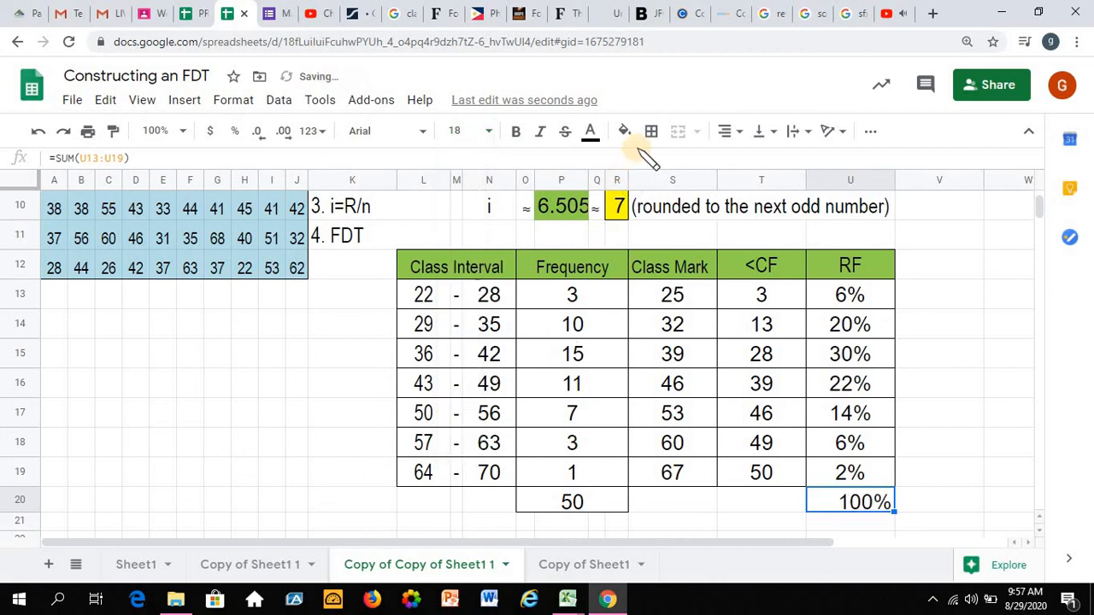
{"action": "left_click", "coordinate": [754, 135]}
{"action": "left_click", "coordinate": [728, 132]}
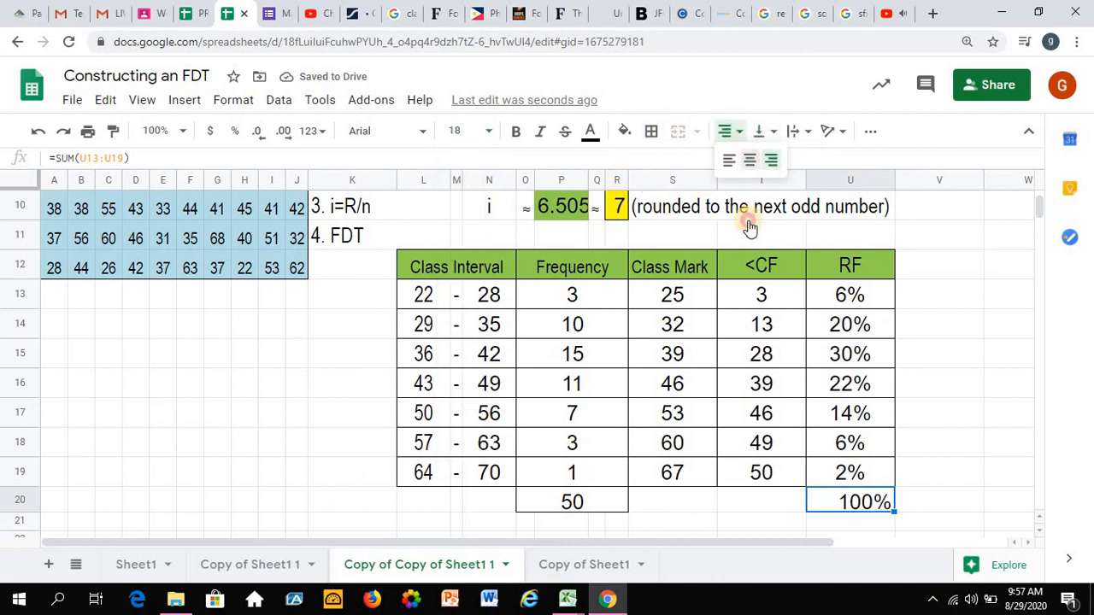
{"action": "left_click", "coordinate": [346, 444]}
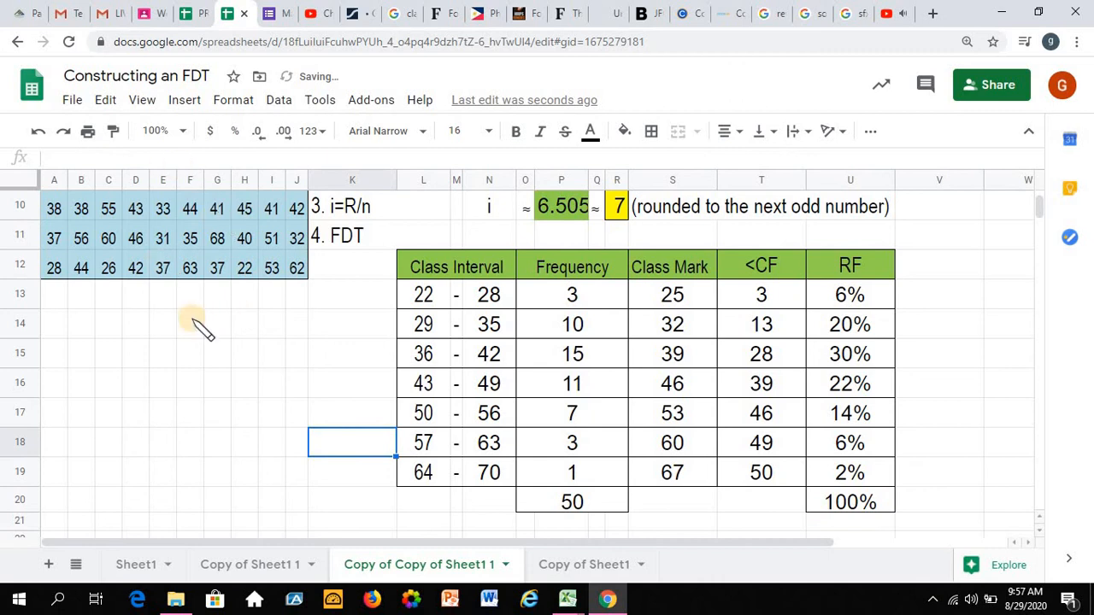
Insert a chart of the frequencies in rows 13 to 19 and disable its Switch rows / columns option.
{"action": "left_click_drag", "start_coordinate": [554, 299], "coordinate": [566, 474]}
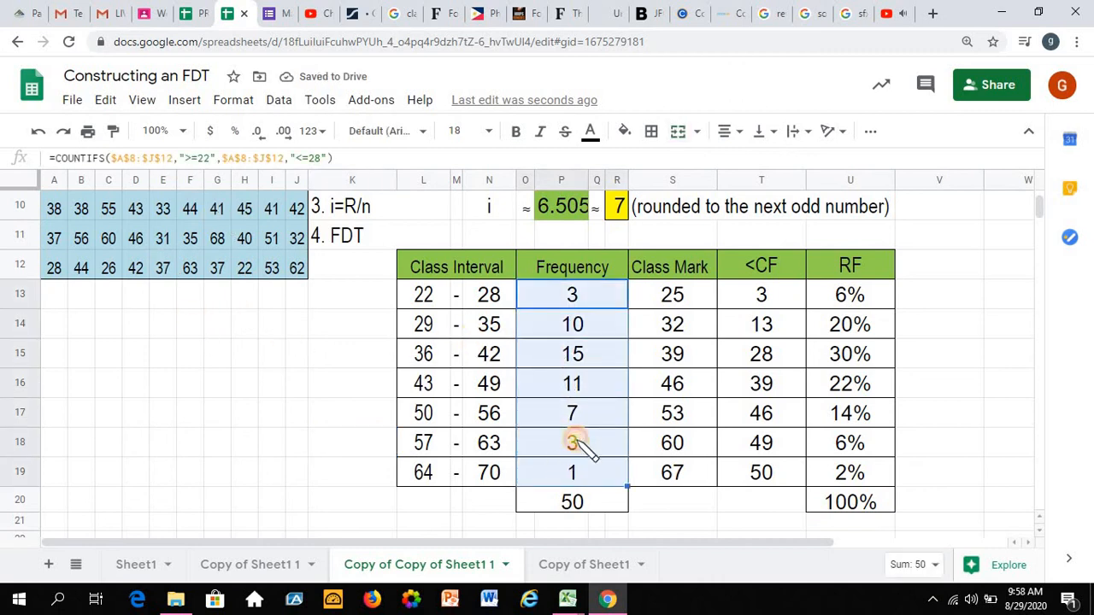
{"action": "left_click", "coordinate": [184, 99]}
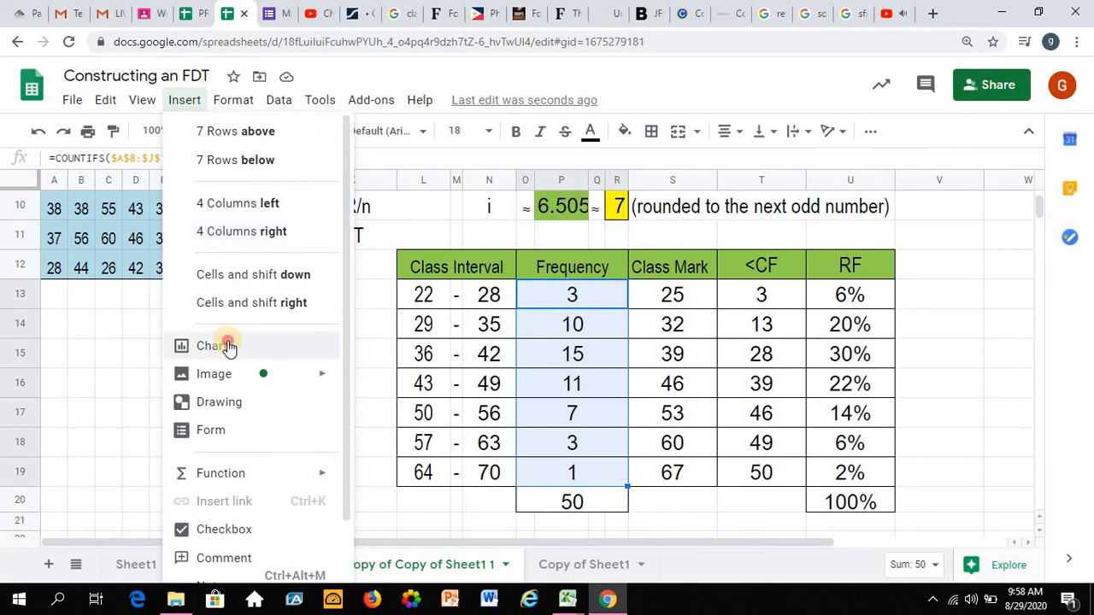
{"action": "left_click", "coordinate": [227, 345]}
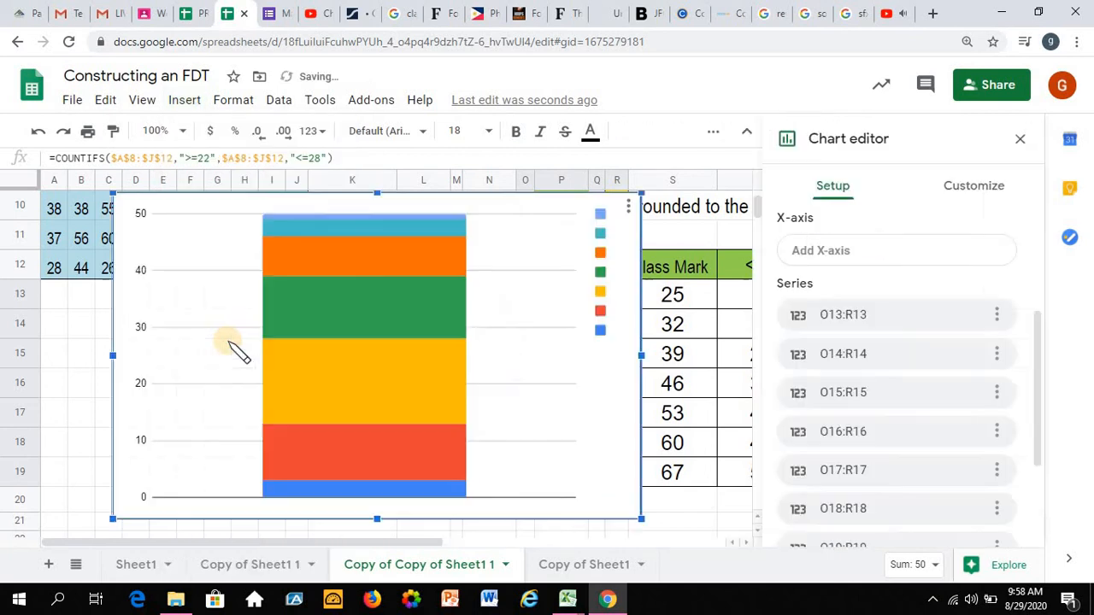
{"action": "left_click_drag", "start_coordinate": [1036, 347], "coordinate": [1028, 470]}
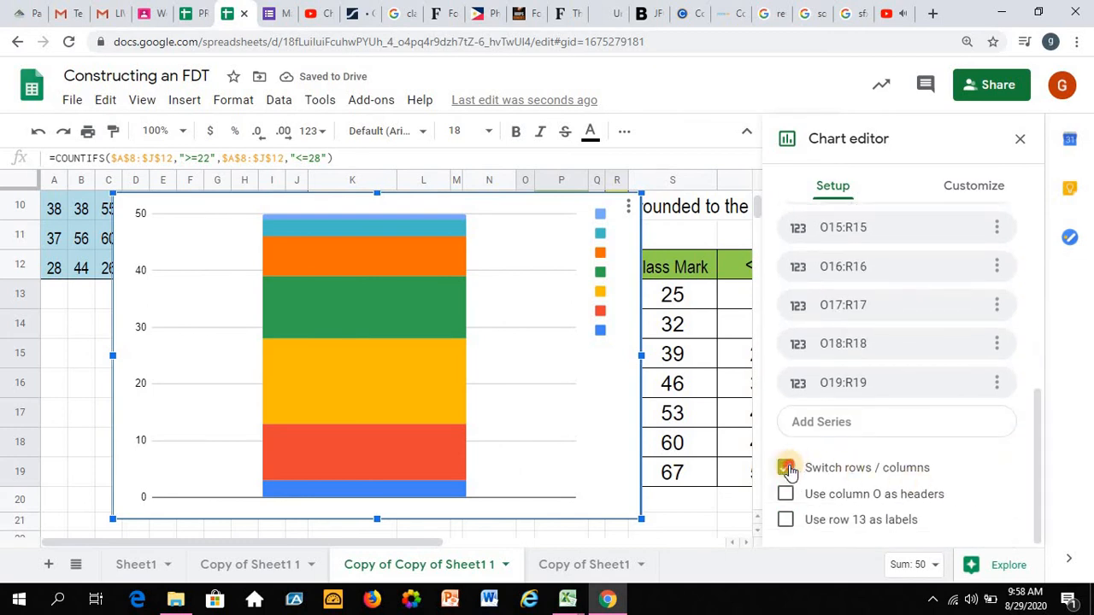
{"action": "left_click", "coordinate": [786, 468]}
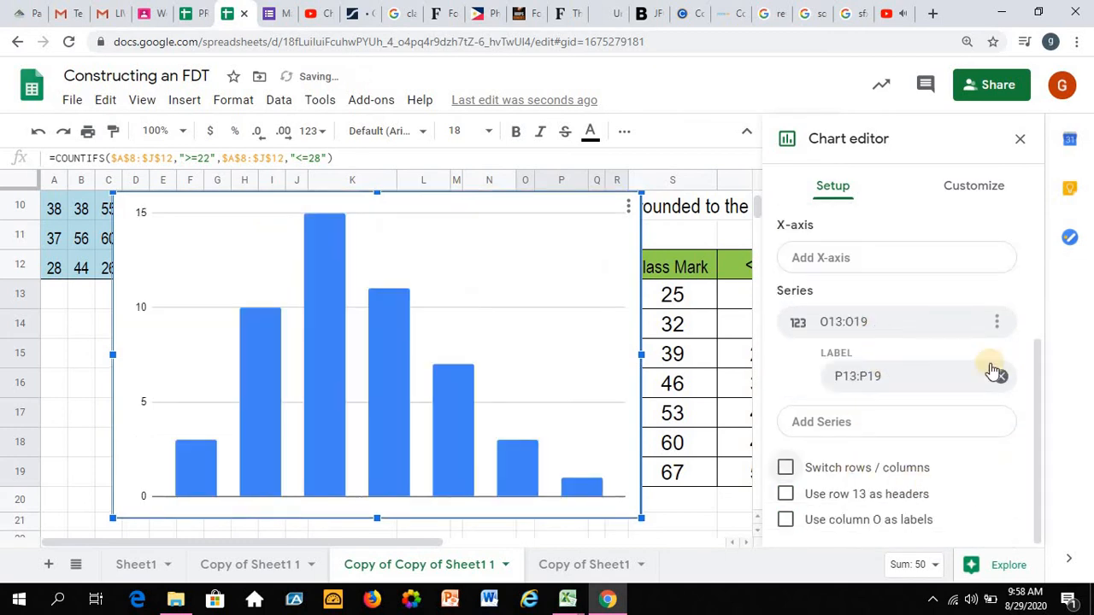
Change the frequency chart's type from stacked column to Line chart.
{"action": "left_click_drag", "start_coordinate": [1035, 362], "coordinate": [1038, 229]}
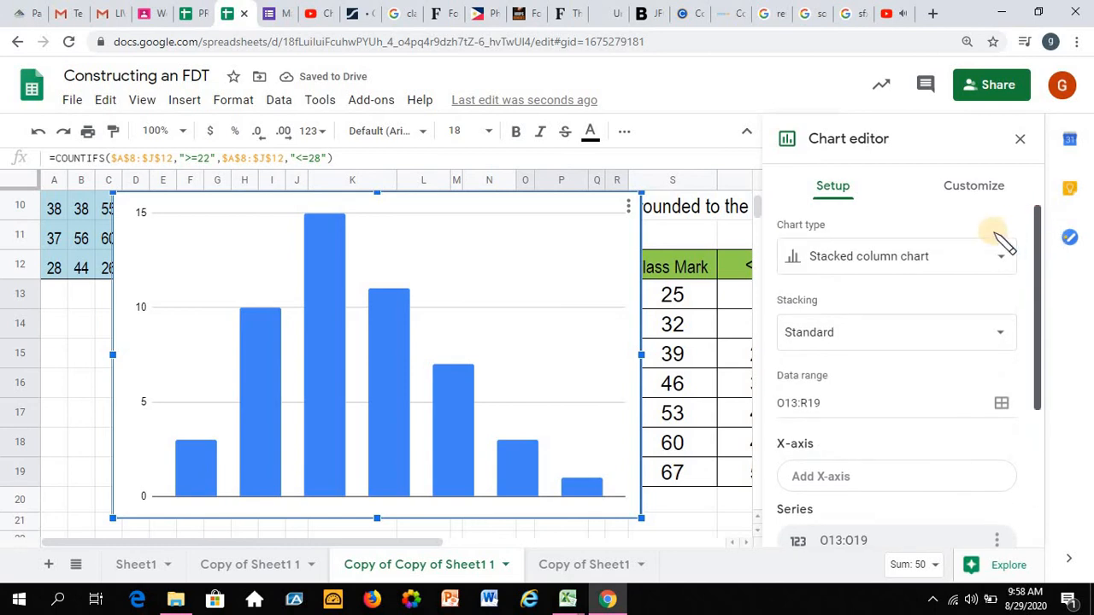
{"action": "left_click", "coordinate": [992, 258]}
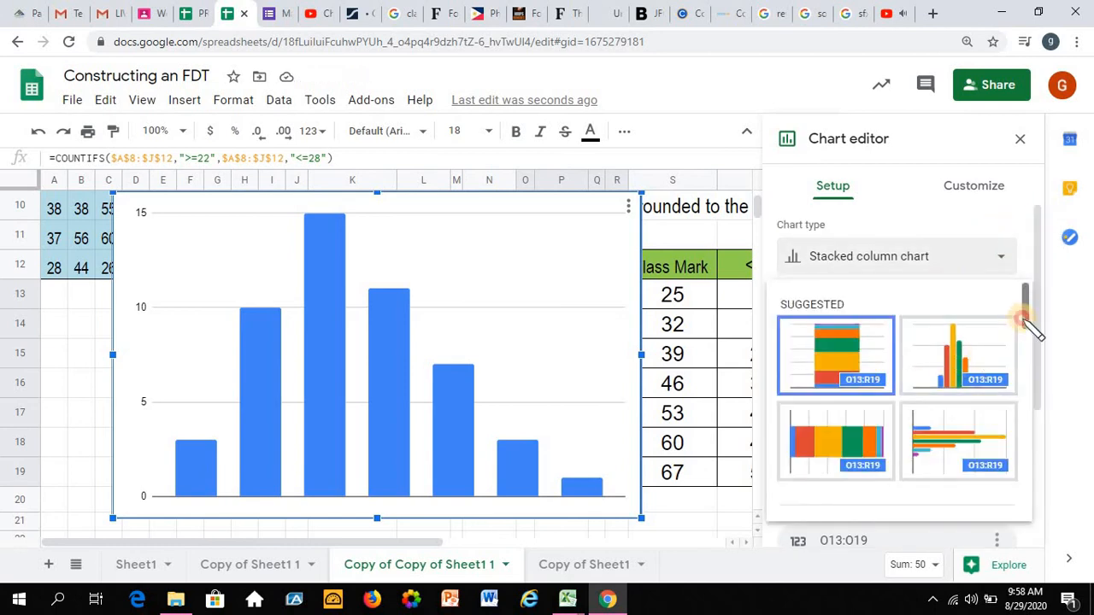
{"action": "left_click_drag", "start_coordinate": [1026, 325], "coordinate": [1033, 365]}
{"action": "left_click", "coordinate": [819, 451]}
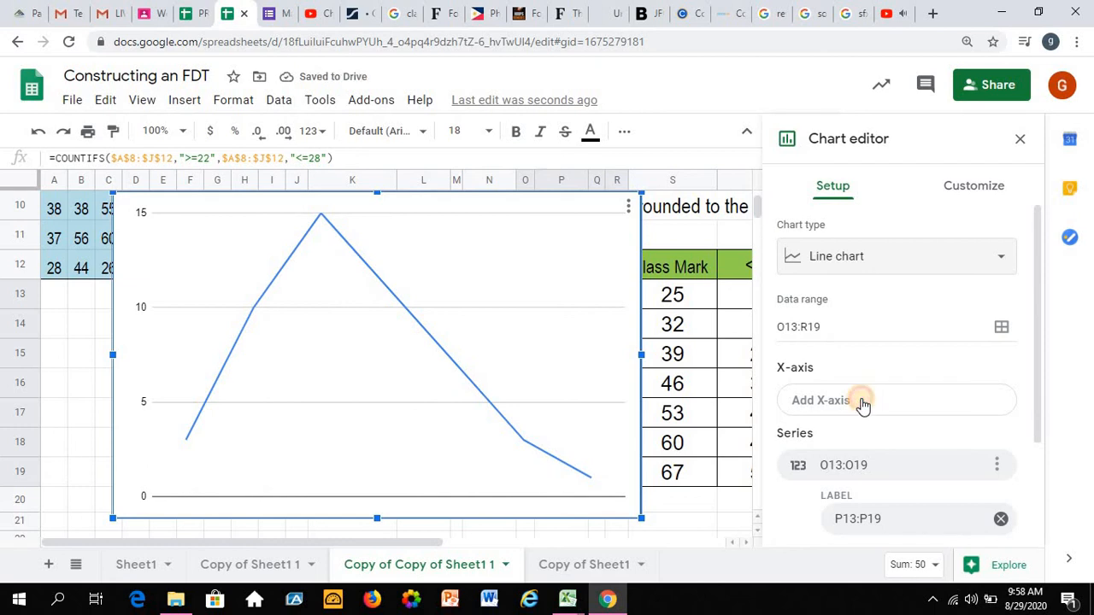
Open the X-axis range selection, shrink the chart and move it below the raw scores beside the frequency table.
{"action": "left_click", "coordinate": [863, 405]}
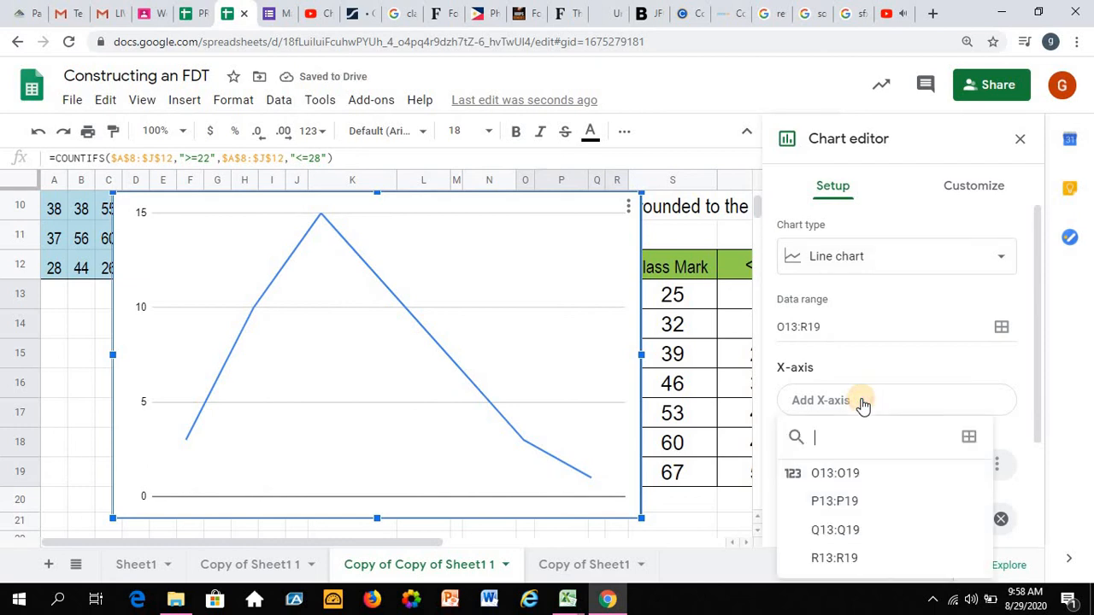
{"action": "left_click", "coordinate": [970, 438]}
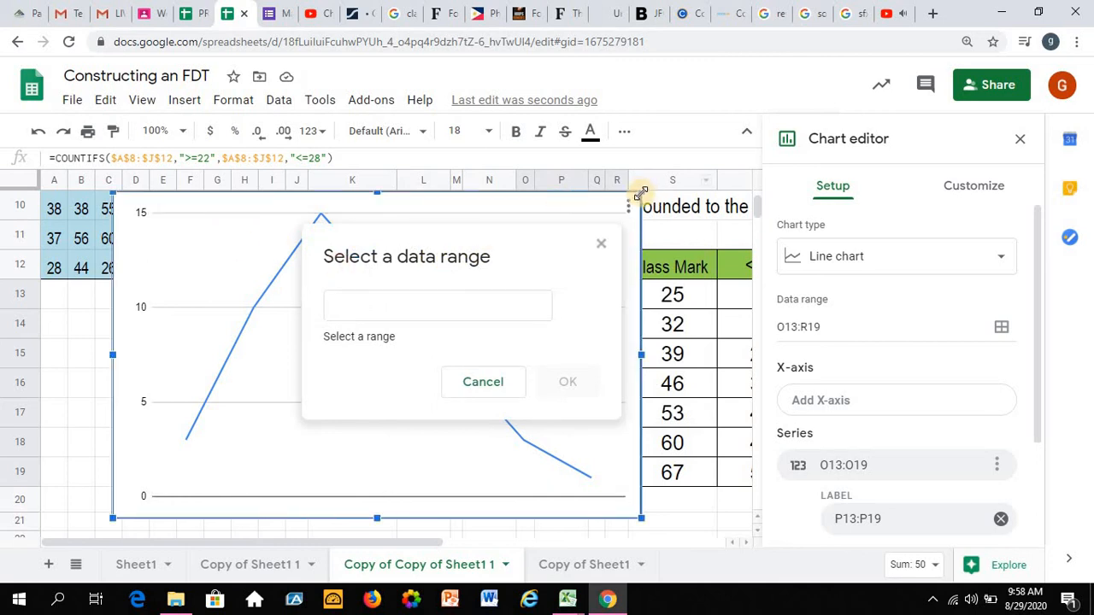
{"action": "left_click_drag", "start_coordinate": [542, 251], "coordinate": [353, 318]}
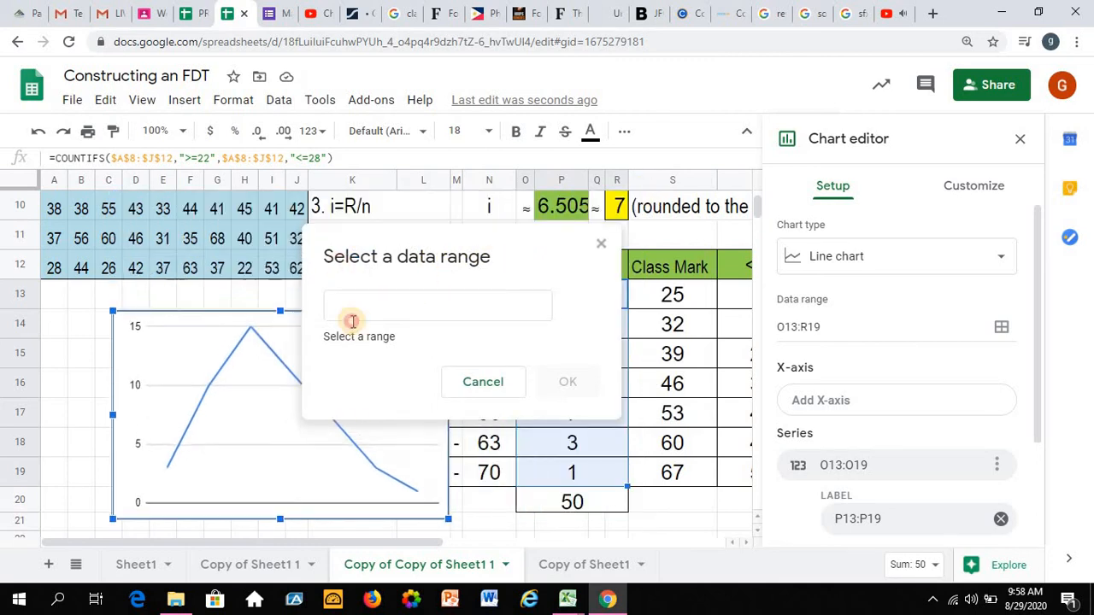
{"action": "left_click_drag", "start_coordinate": [144, 328], "coordinate": [98, 308]}
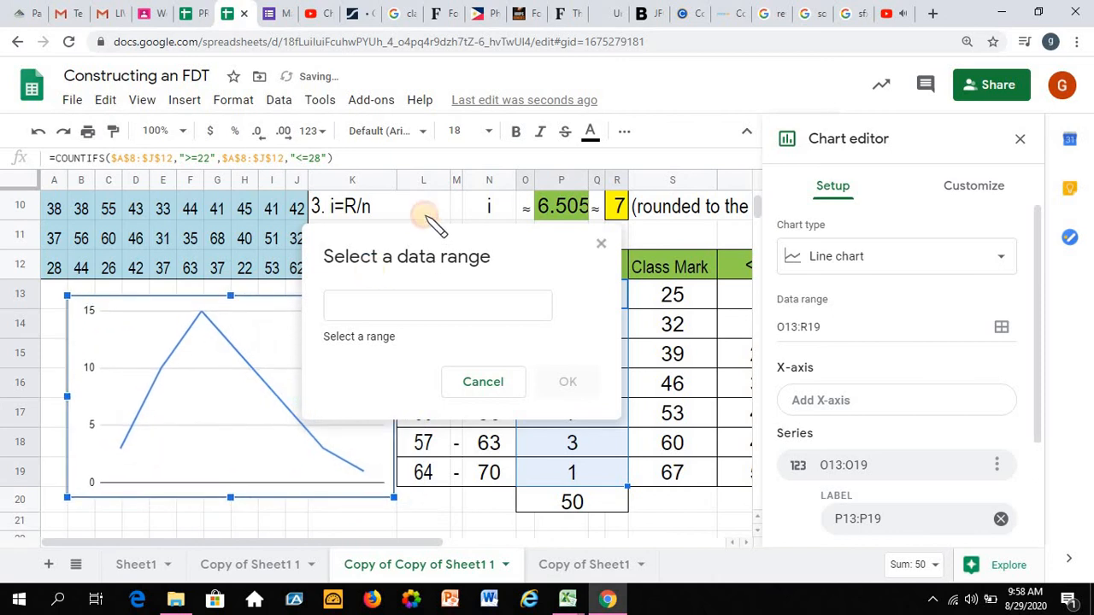
Set the chart's X-axis data range to the class marks in S13:S19.
{"action": "left_click_drag", "start_coordinate": [448, 230], "coordinate": [394, 253]}
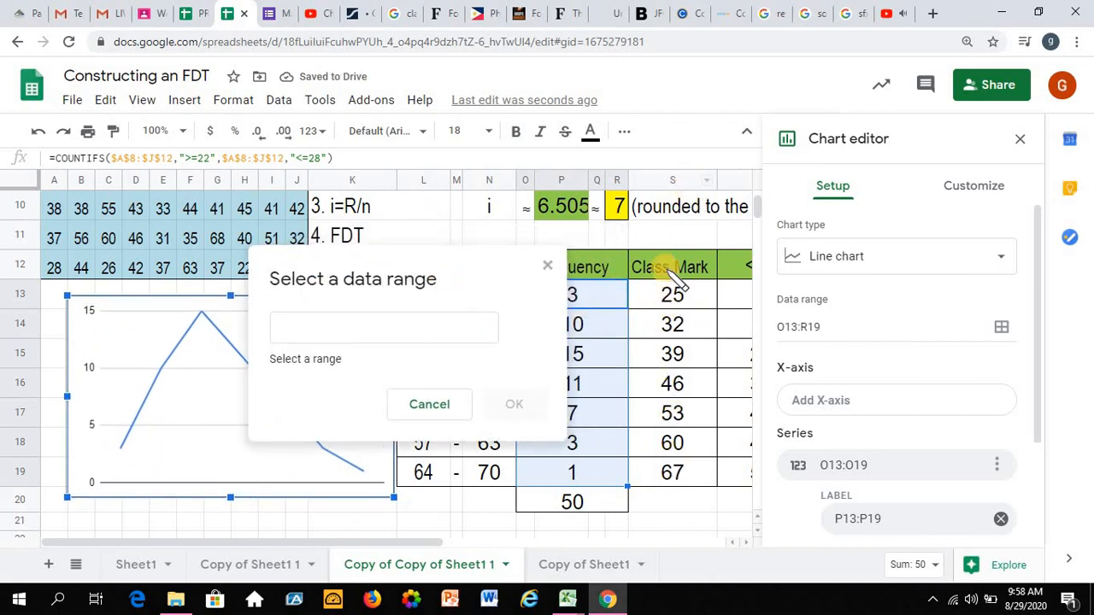
{"action": "left_click", "coordinate": [368, 335]}
{"action": "type", "text": "s13"}
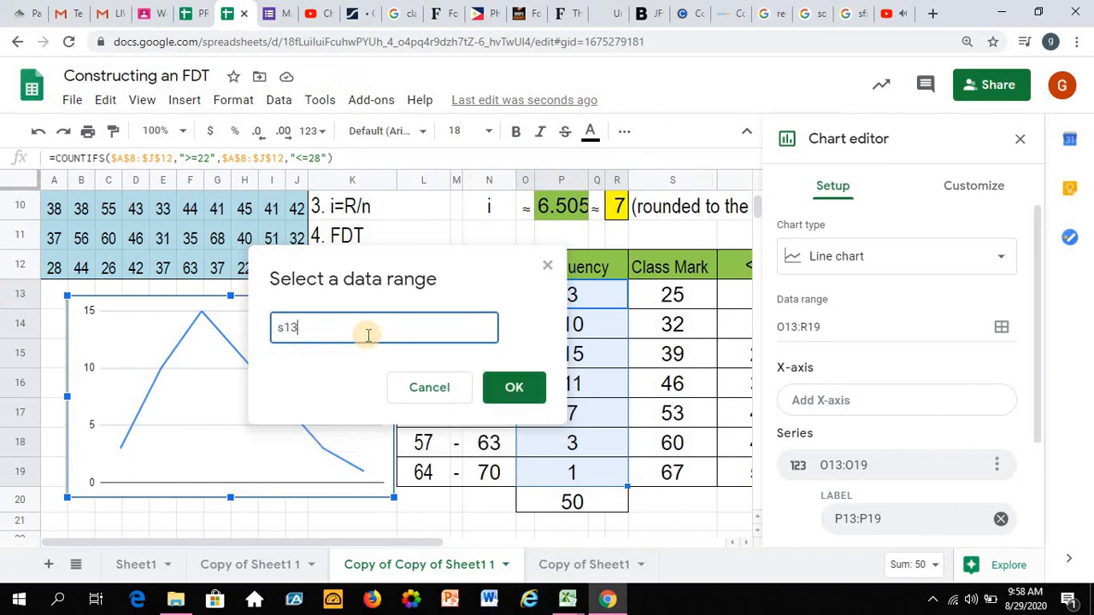
{"action": "type", "text": ":"}
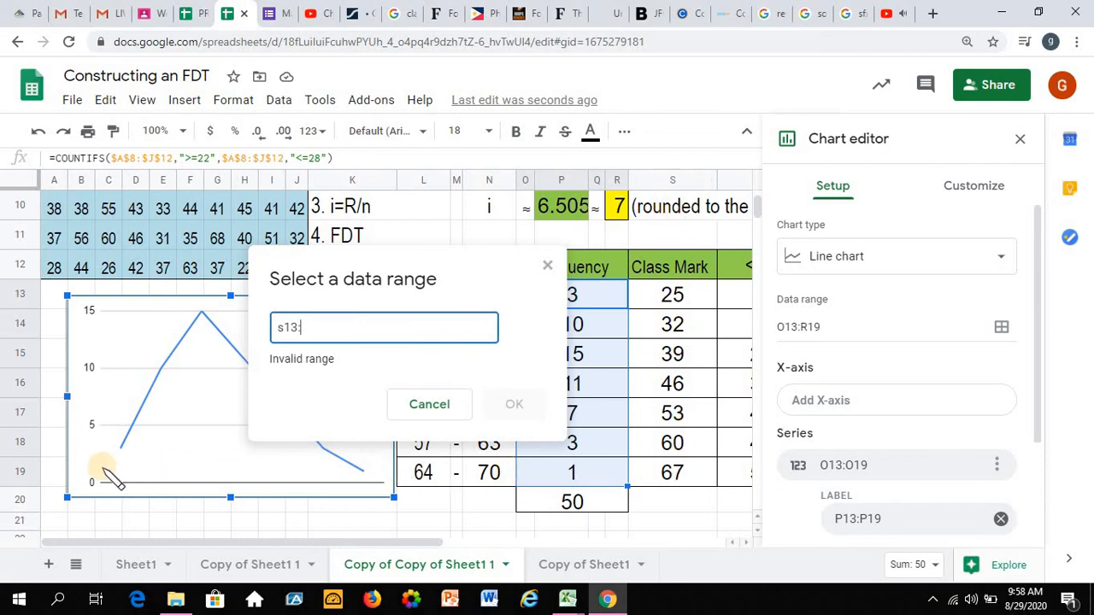
{"action": "type", "text": "s19"}
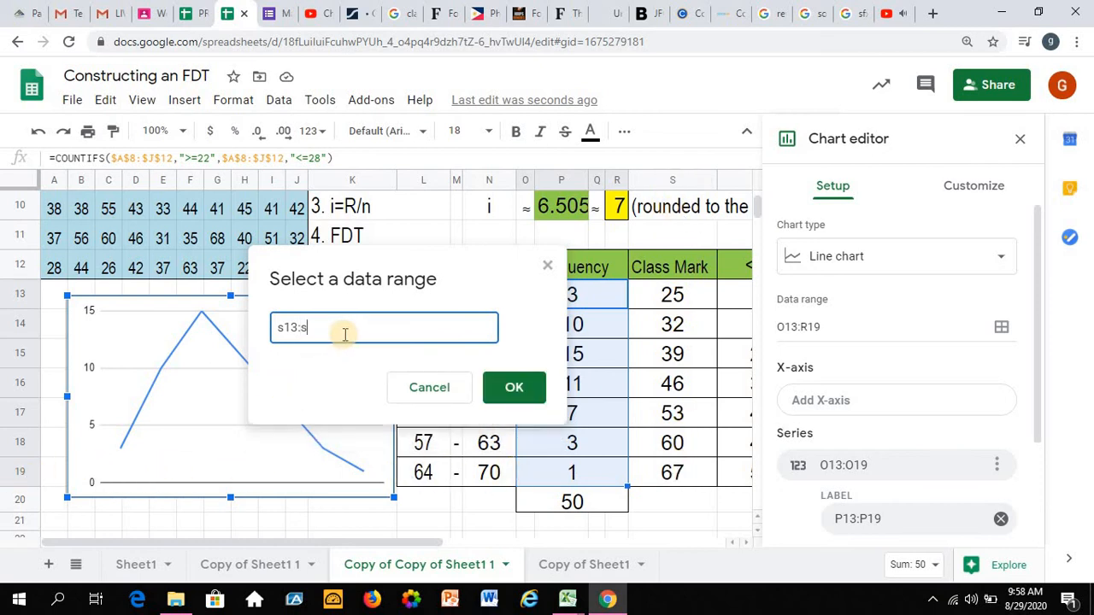
{"action": "left_click", "coordinate": [512, 387]}
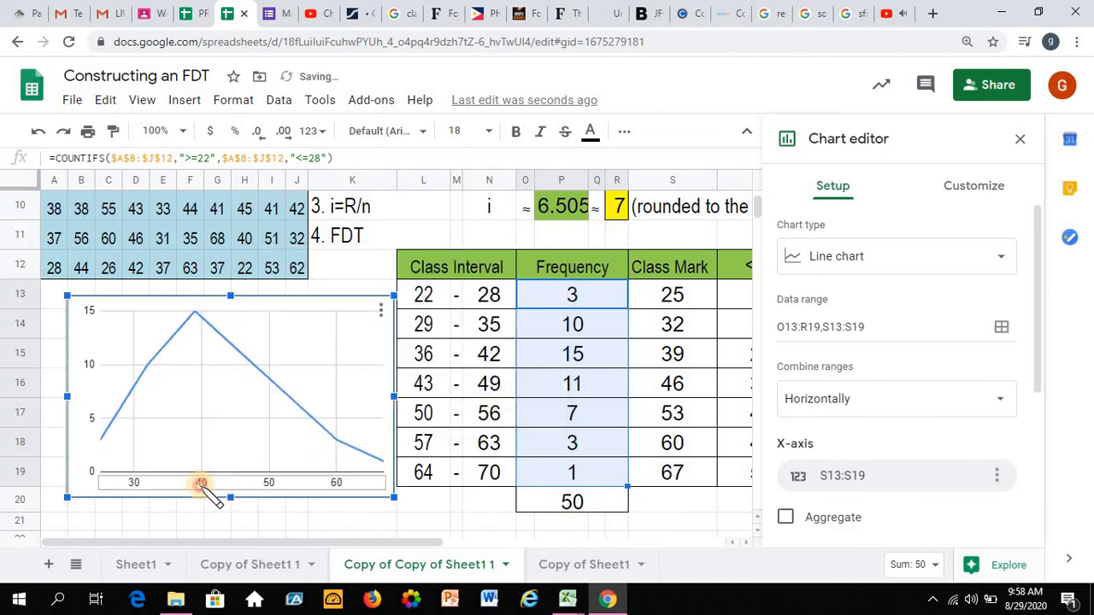
Make the chart's horizontal axis treat its labels as text.
{"action": "double_click", "coordinate": [204, 483]}
{"action": "left_click_drag", "start_coordinate": [1046, 256], "coordinate": [1030, 407]}
{"action": "scroll", "coordinate": [1029, 410], "scroll_direction": "down", "scroll_amount": 2}
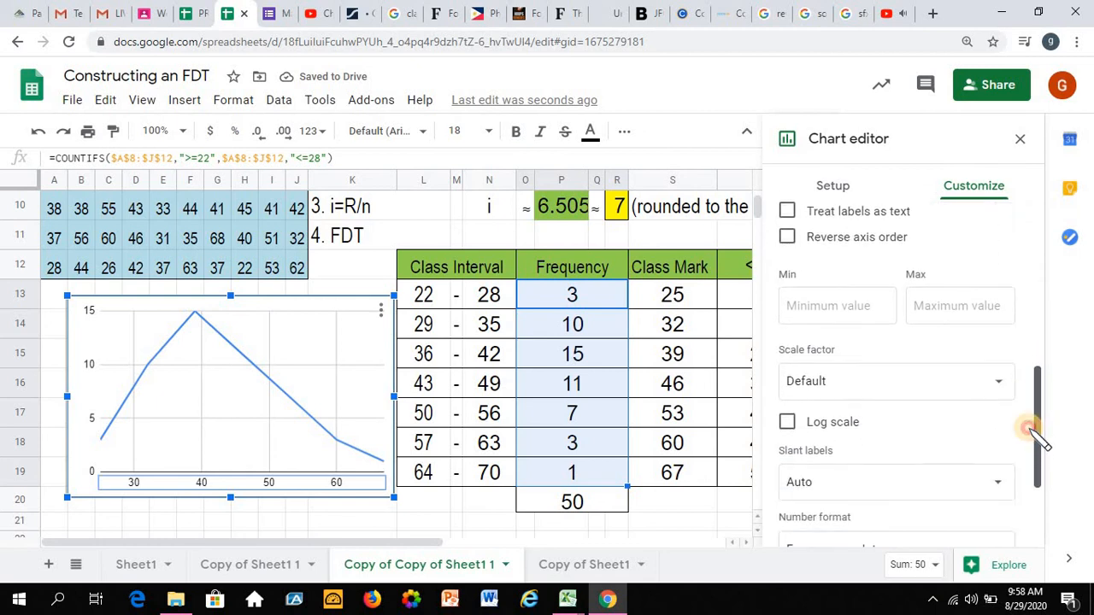
{"action": "scroll", "coordinate": [1029, 418], "scroll_direction": "up", "scroll_amount": 1}
{"action": "scroll", "coordinate": [1034, 401], "scroll_direction": "up", "scroll_amount": 2}
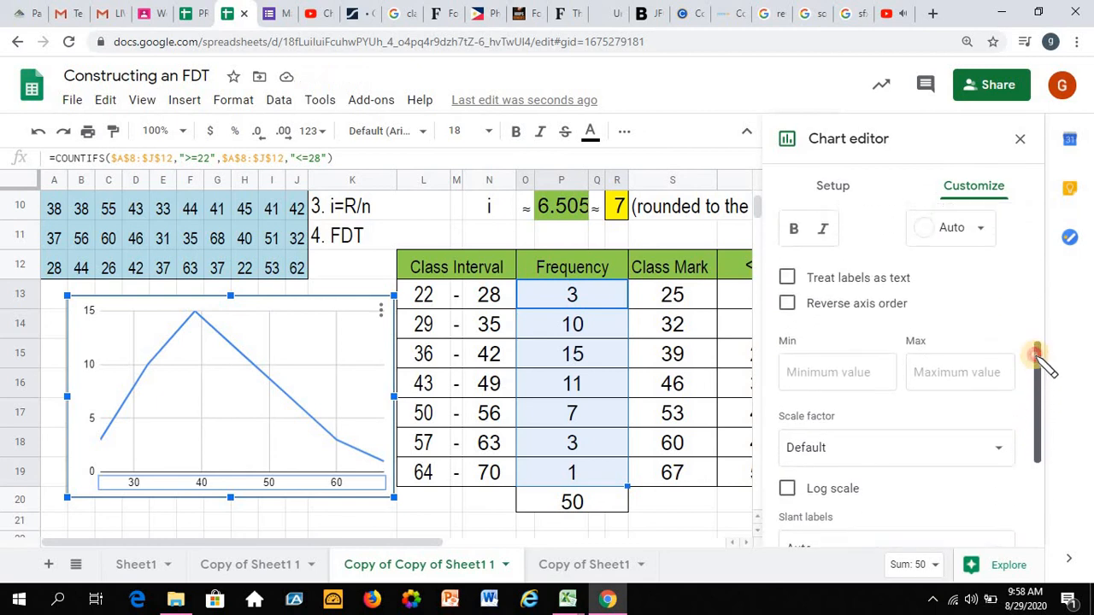
{"action": "left_click", "coordinate": [787, 374]}
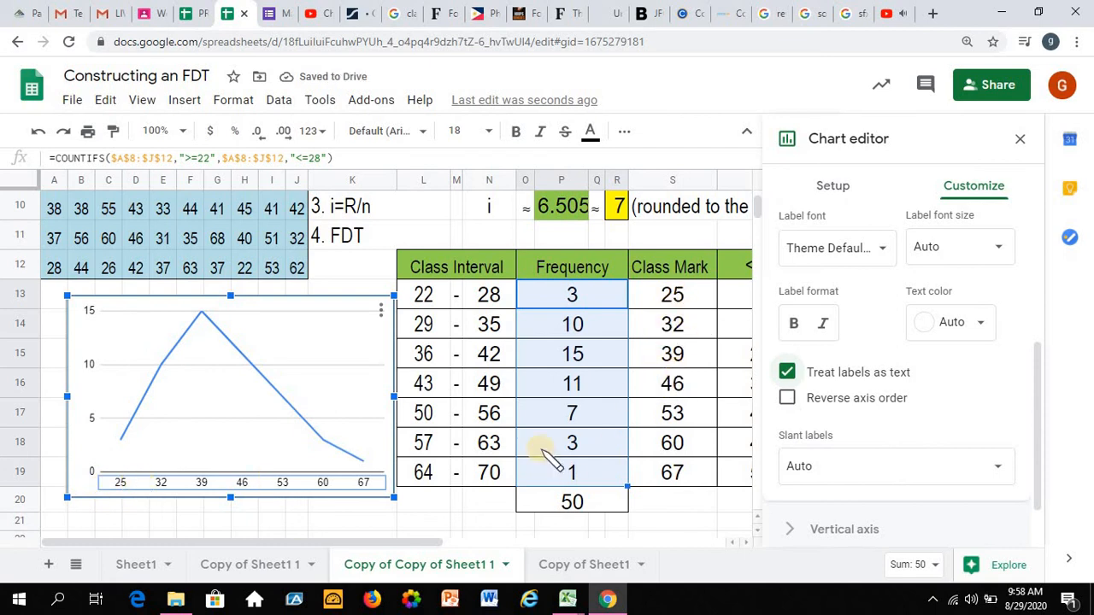
Change the color of the frequency line series to the orange theme color.
{"action": "left_click", "coordinate": [176, 346]}
{"action": "left_click", "coordinate": [176, 346]}
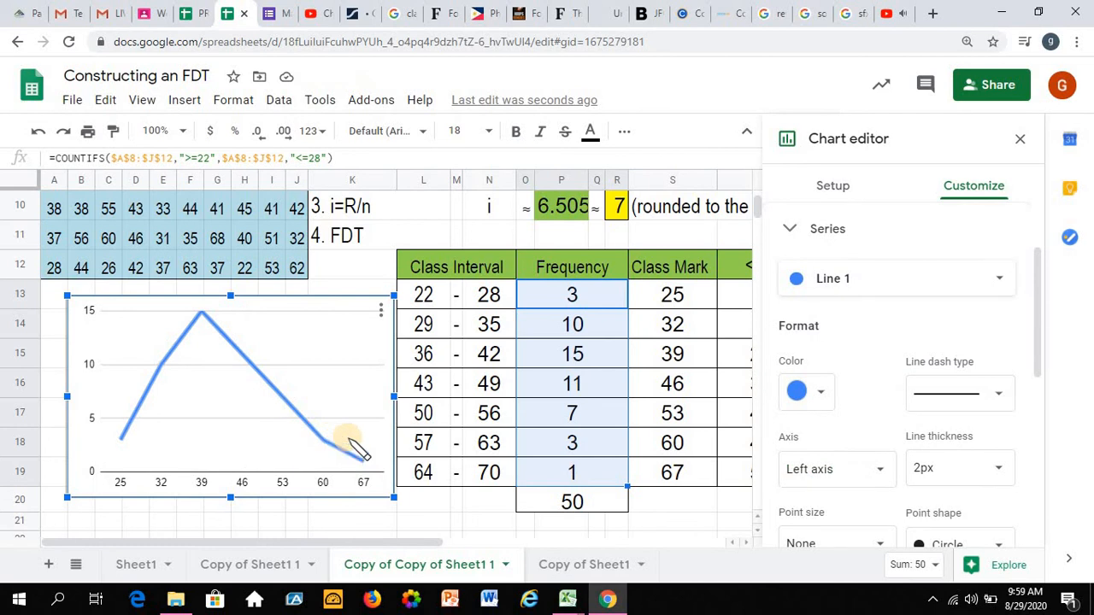
{"action": "left_click", "coordinate": [821, 395]}
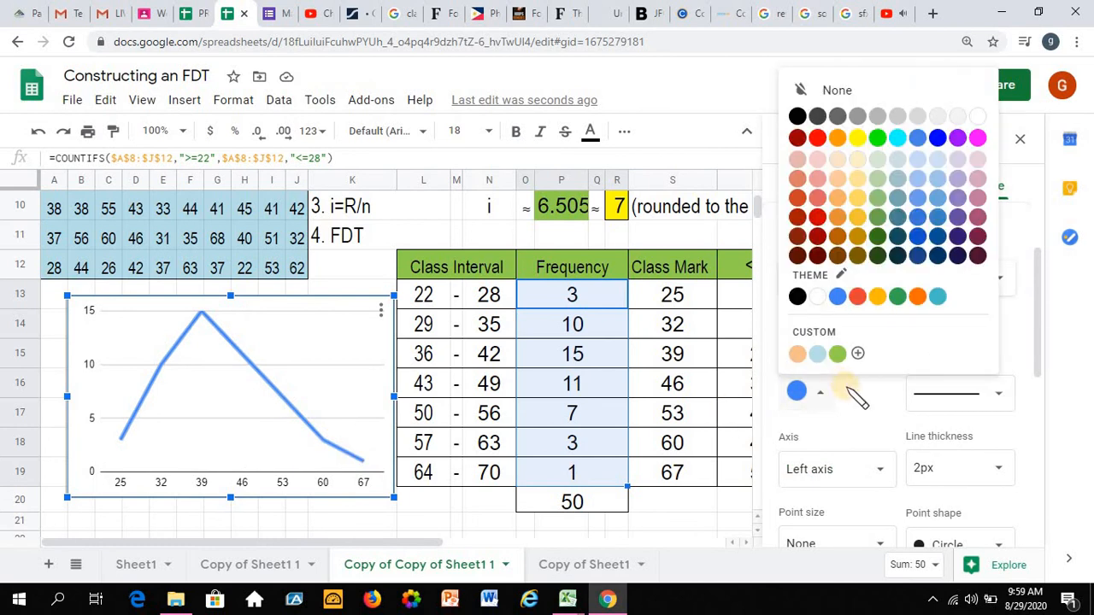
{"action": "left_click", "coordinate": [917, 297]}
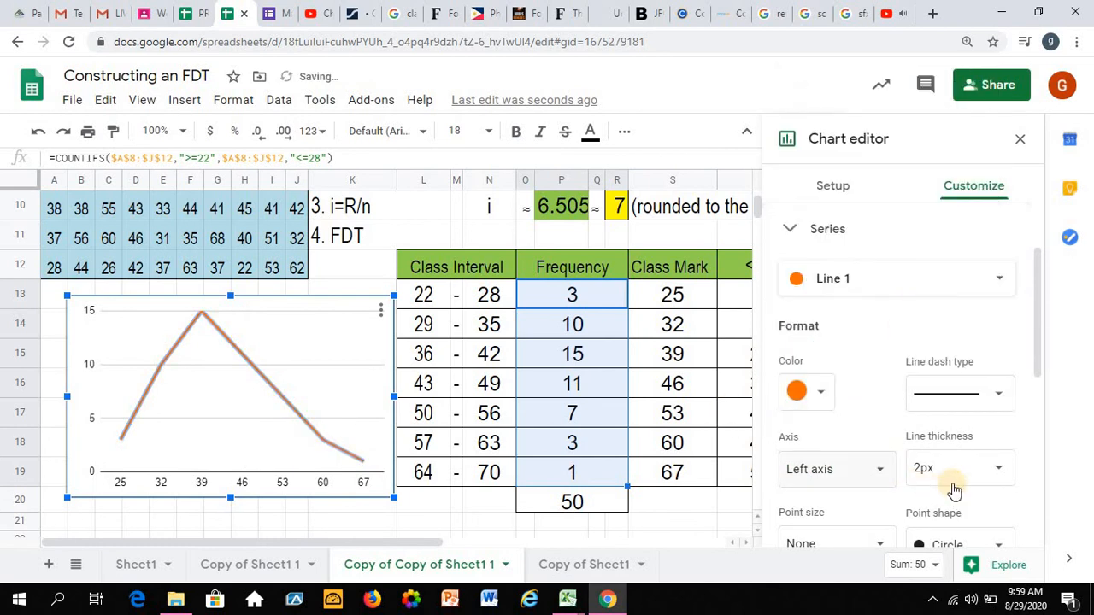
Set the point shape of the frequency line series to Diamond.
{"action": "left_click_drag", "start_coordinate": [1037, 362], "coordinate": [1008, 410]}
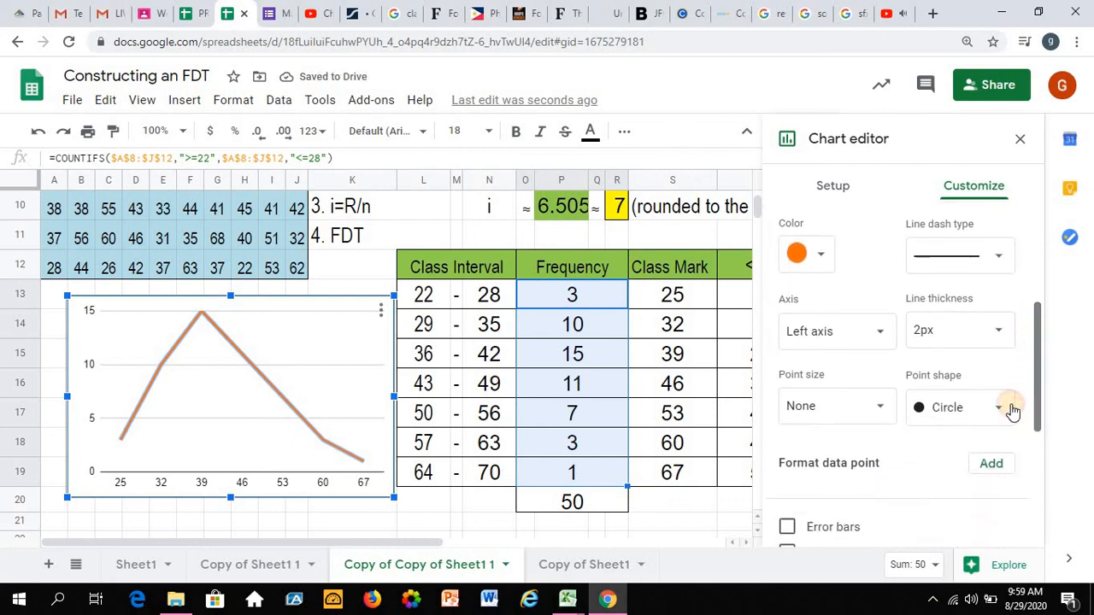
{"action": "left_click", "coordinate": [1005, 414]}
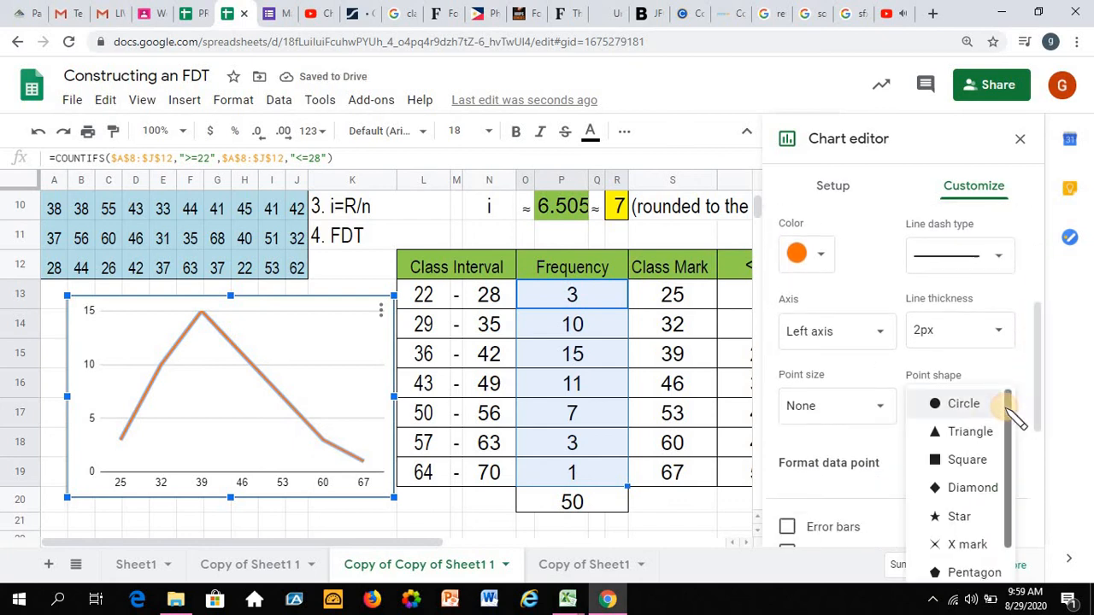
{"action": "left_click", "coordinate": [957, 493]}
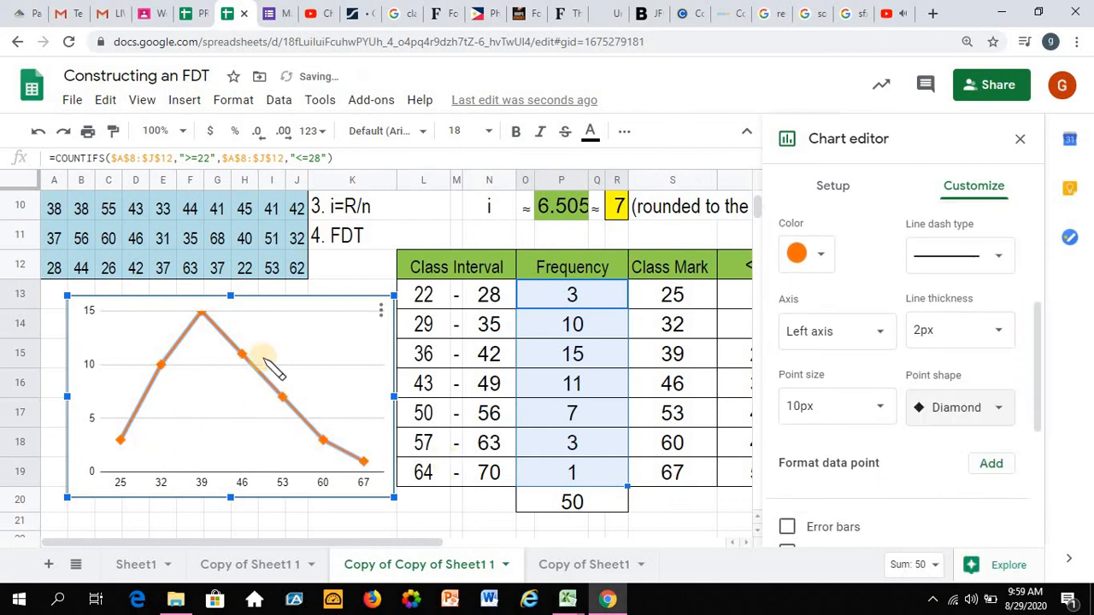
{"action": "left_click", "coordinate": [366, 319]}
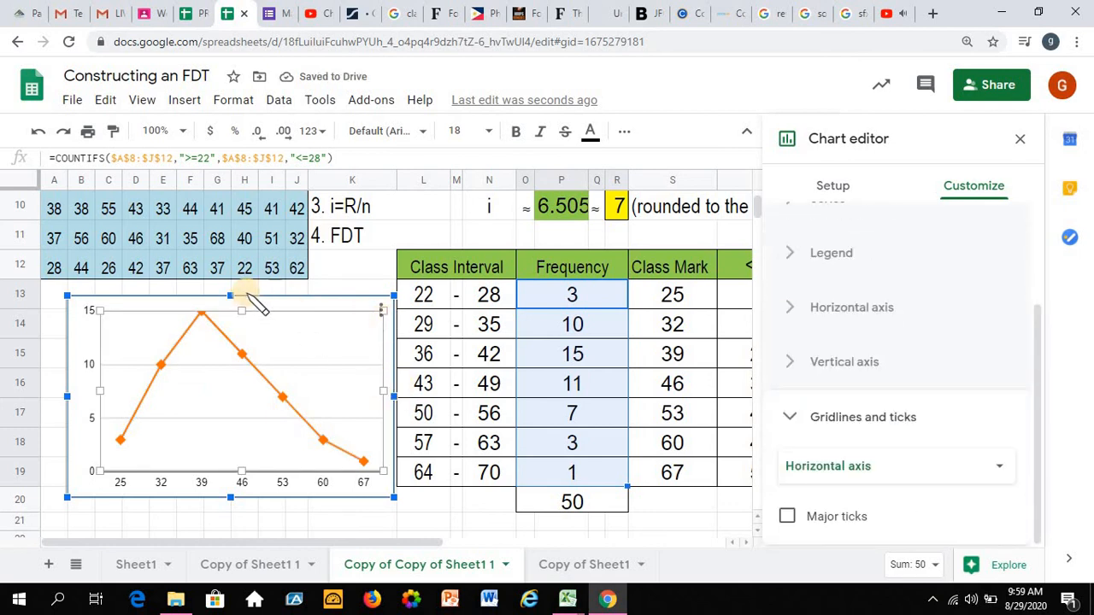
Enlarge the chart upward over row 12 and widen it across the class interval column.
{"action": "left_click_drag", "start_coordinate": [231, 283], "coordinate": [231, 285]}
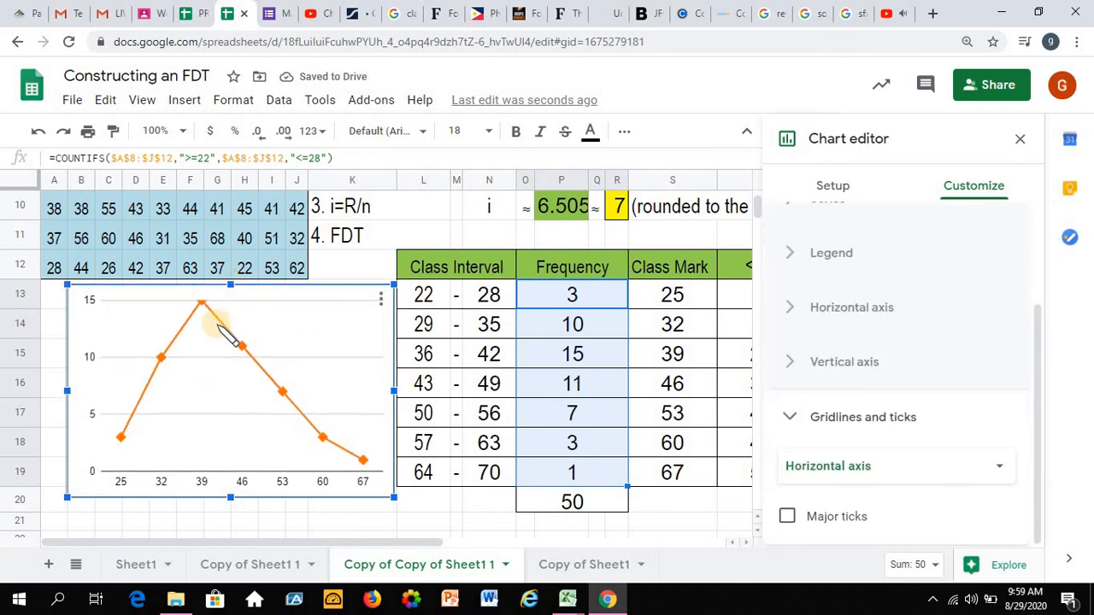
{"action": "left_click", "coordinate": [216, 318]}
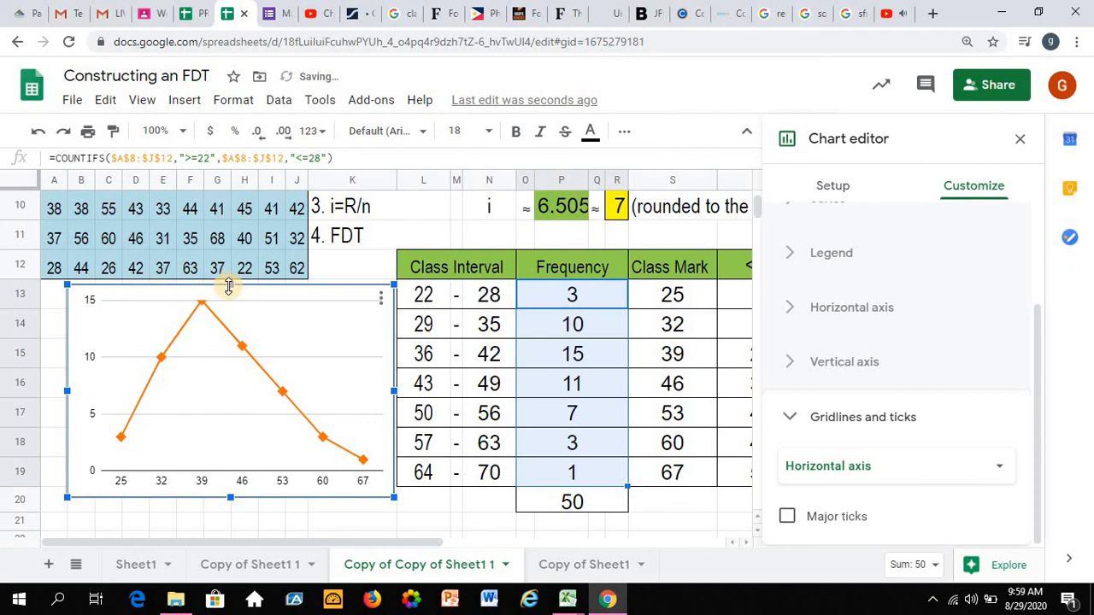
{"action": "left_click_drag", "start_coordinate": [230, 261], "coordinate": [232, 248]}
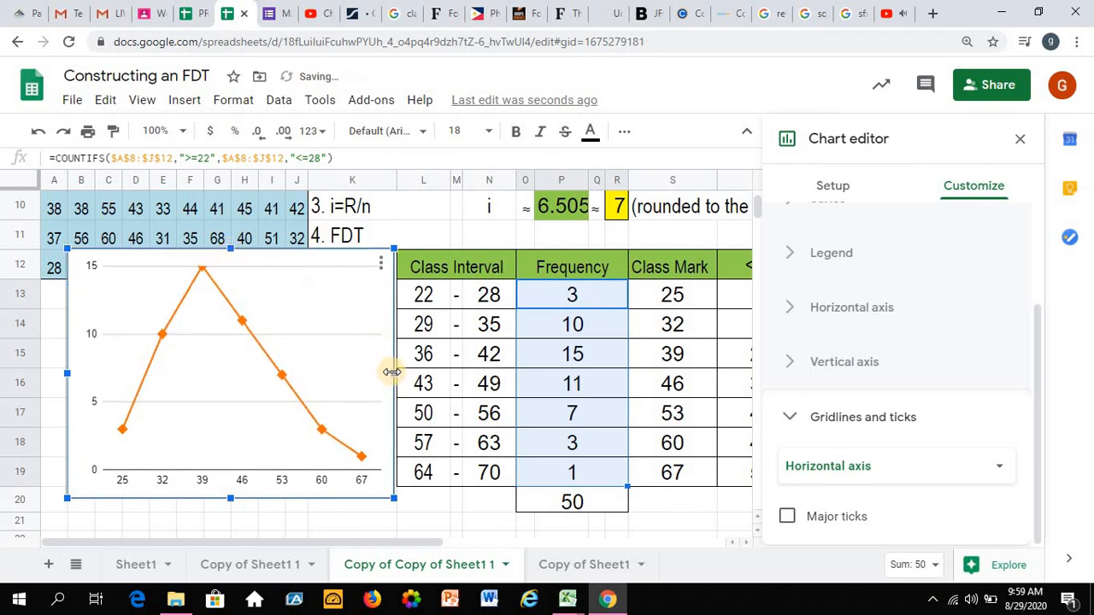
{"action": "left_click_drag", "start_coordinate": [446, 374], "coordinate": [505, 373]}
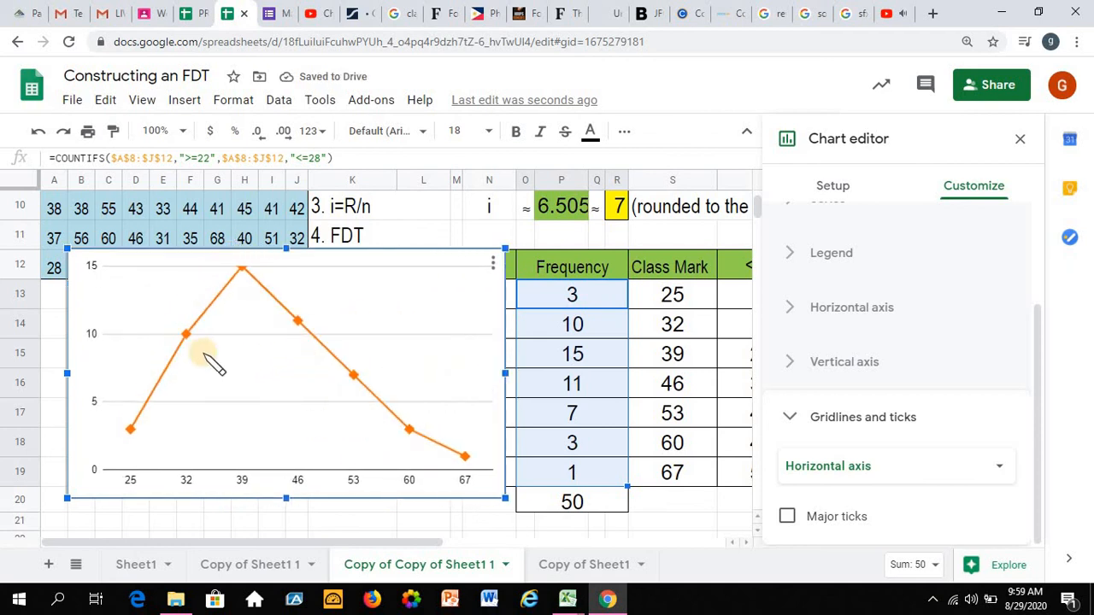
Move the chart down beneath the raw scores, then reduce its height and width so it ends at the frequency table's edge.
{"action": "left_click_drag", "start_coordinate": [237, 337], "coordinate": [217, 351]}
{"action": "left_click_drag", "start_coordinate": [271, 258], "coordinate": [271, 299]}
{"action": "left_click", "coordinate": [260, 384]}
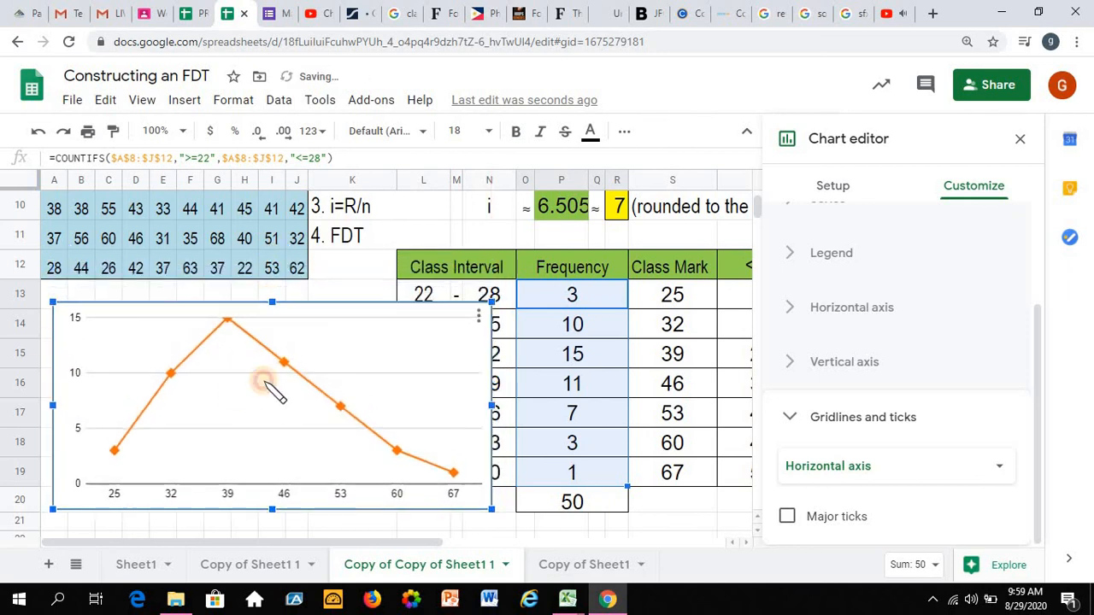
{"action": "left_click", "coordinate": [293, 419]}
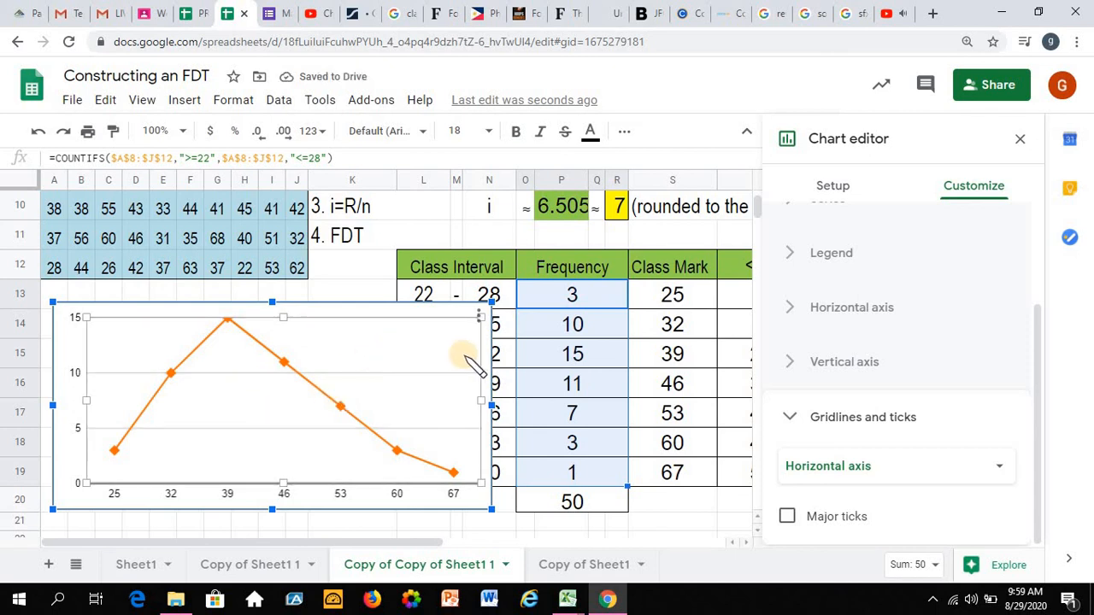
{"action": "left_click_drag", "start_coordinate": [420, 401], "coordinate": [389, 393]}
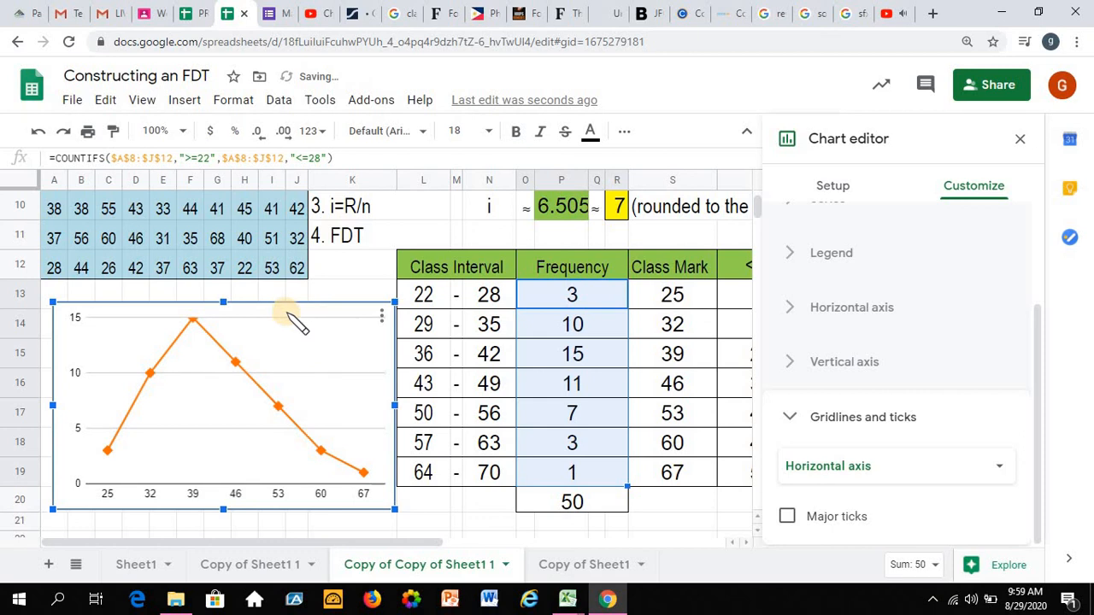
{"action": "left_click", "coordinate": [179, 392]}
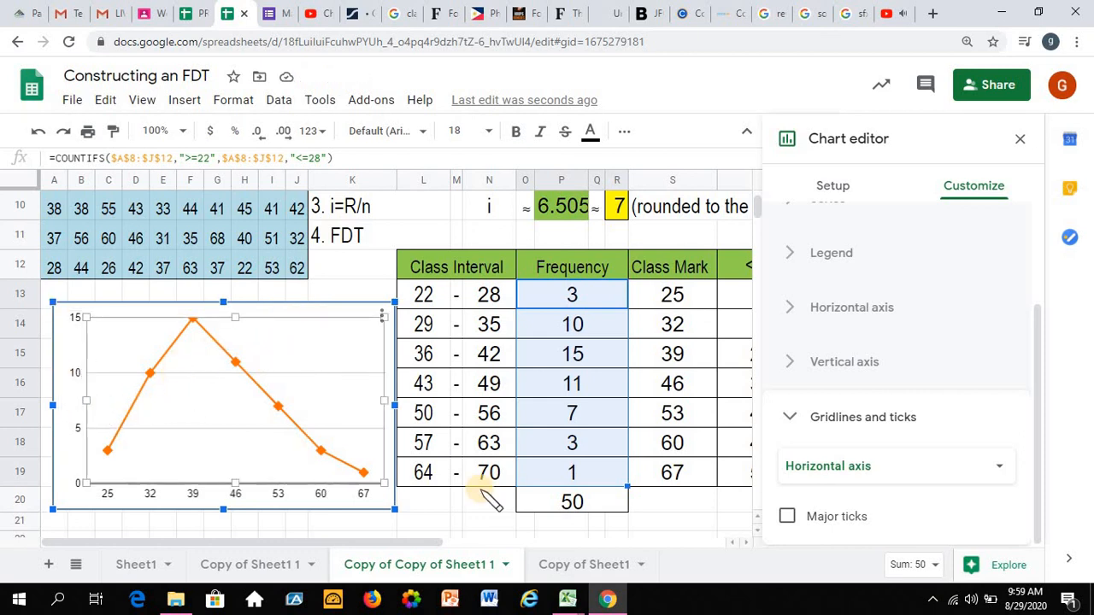
Enter the closing text "THANK YOU!" in the large merged cell spanning B28:V34 below the table.
{"action": "scroll", "coordinate": [465, 389], "scroll_direction": "down", "scroll_amount": 5}
{"action": "left_click", "coordinate": [440, 395]}
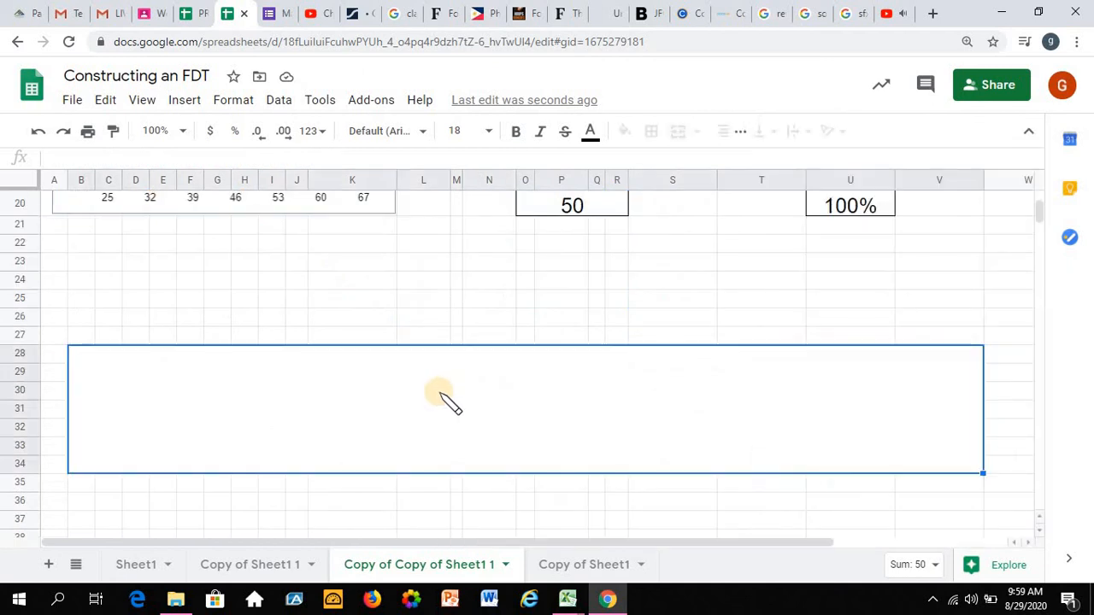
{"action": "type", "text": "THANK"}
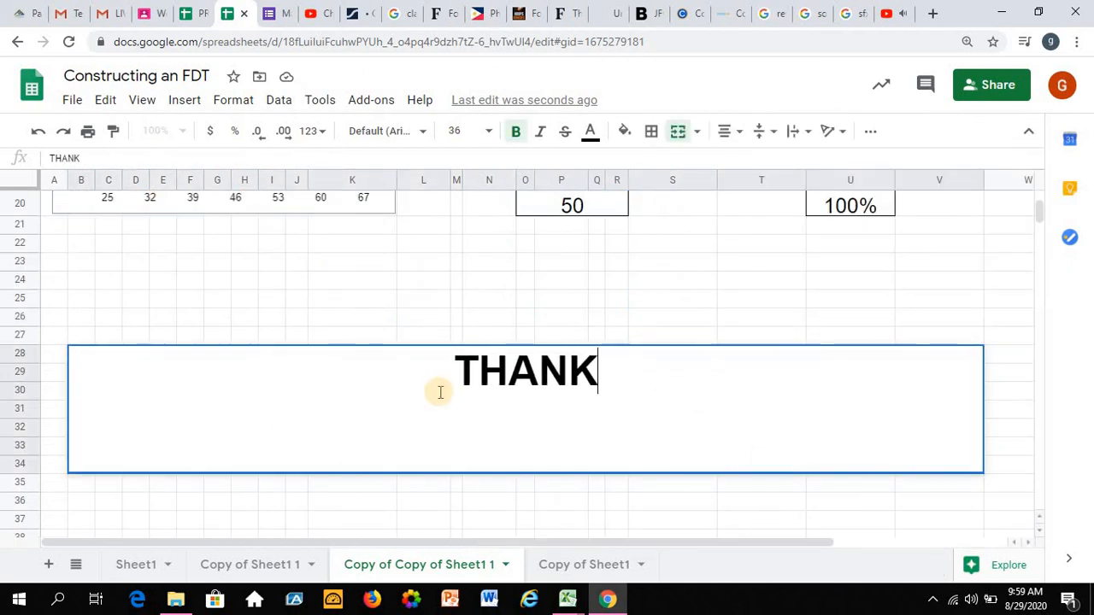
{"action": "type", "text": " YOOU FO"}
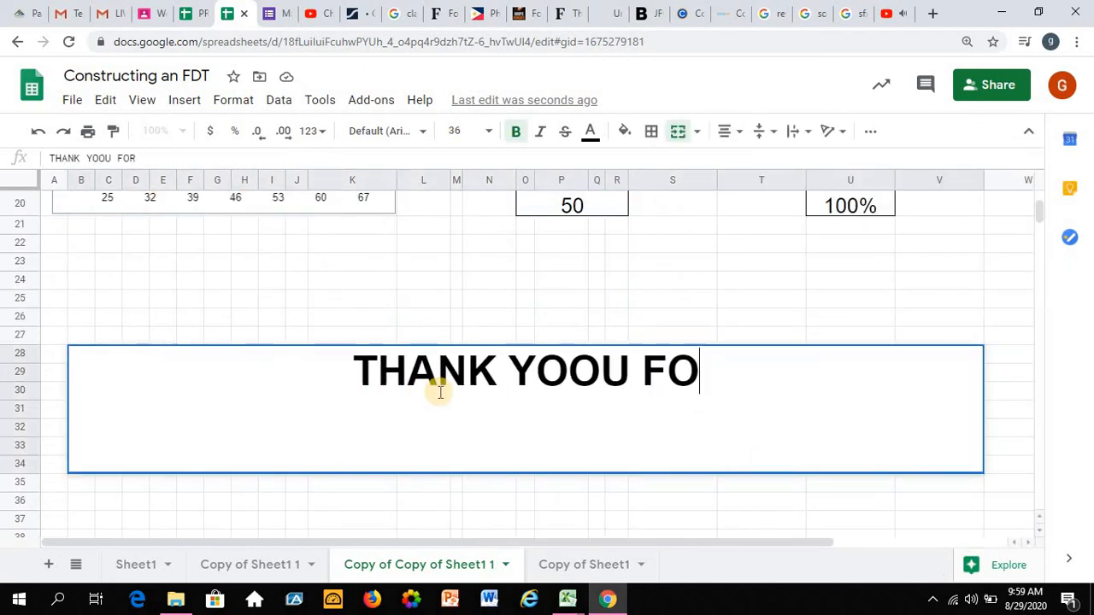
{"action": "key", "text": "BackSpace"}
{"action": "key", "text": "BackSpace"}
{"action": "key", "text": "BackSpace"}
{"action": "key", "text": "BackSpace"}
{"action": "key", "text": "BackSpace"}
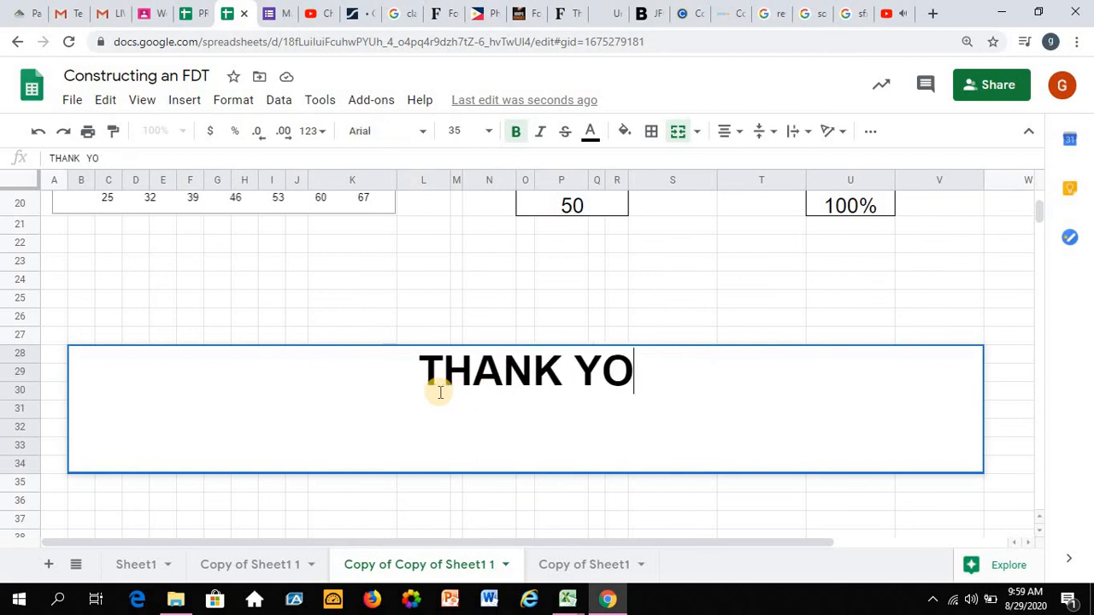
{"action": "type", "text": "U"}
{"action": "key", "text": "BackSpace"}
{"action": "type", "text": "!"}
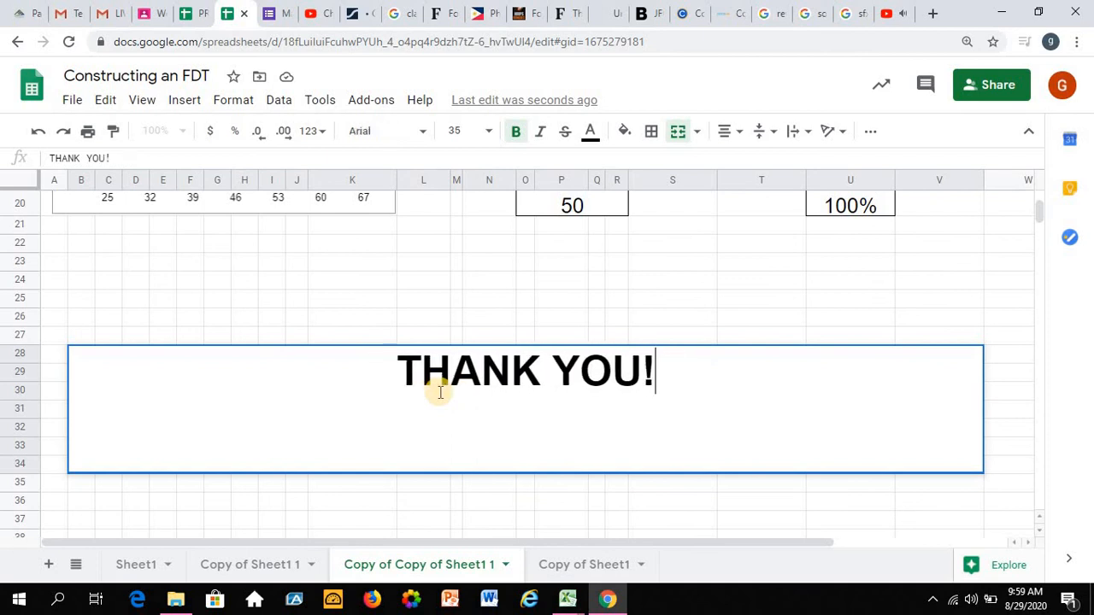